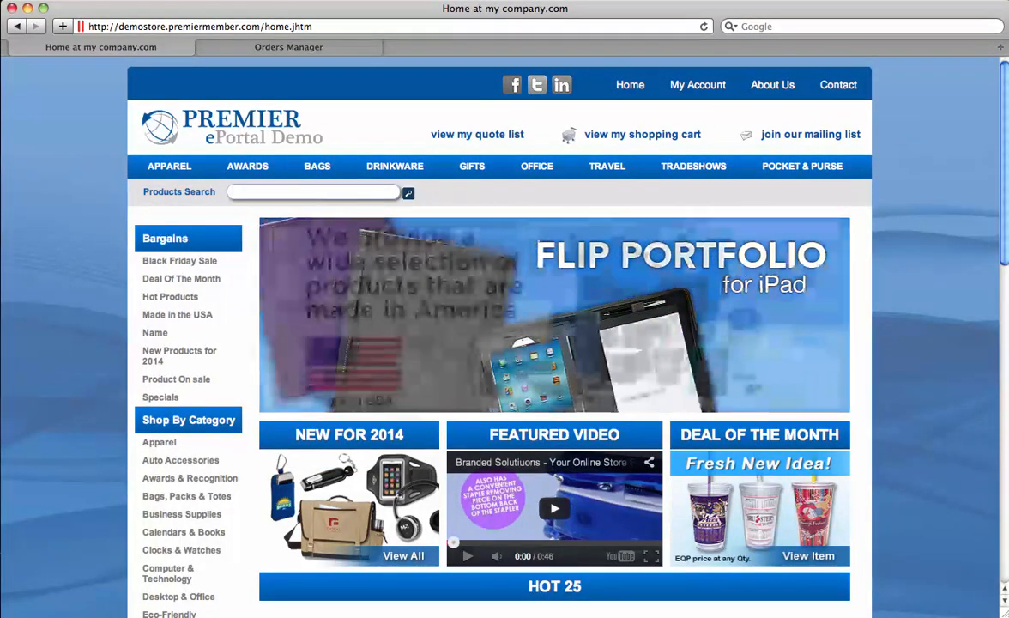
Step: Run a storefront product search for 'polo'
{"action": "type", "text": "polo"}
{"action": "key", "text": "Return"}
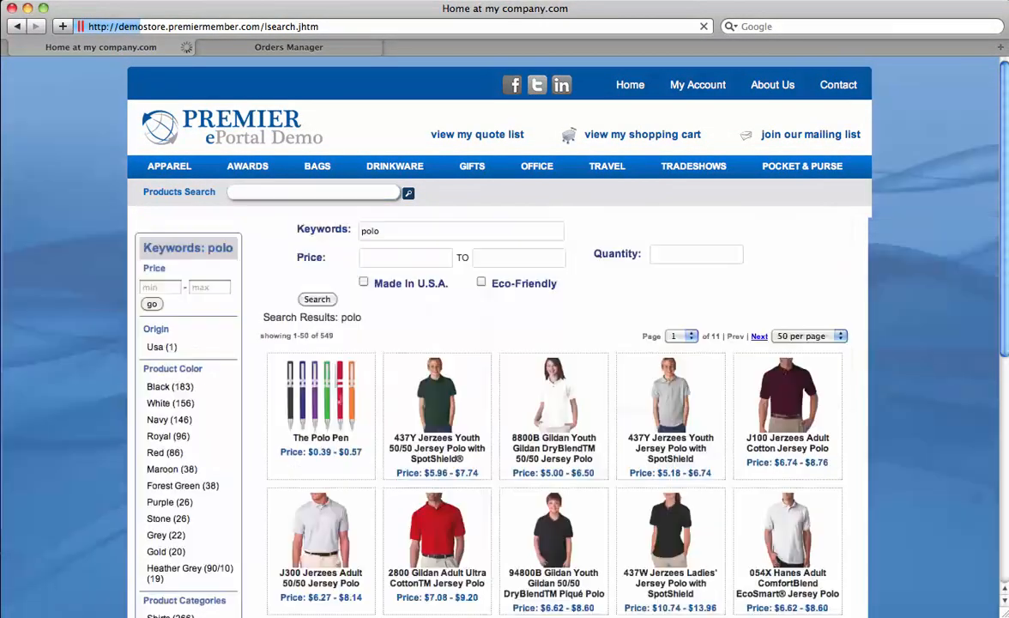
Step: Filter the polo results to Product Color Black and Price Range $15 - $25
{"action": "scroll", "coordinate": [505, 343], "scroll_direction": "down", "scroll_amount": 3}
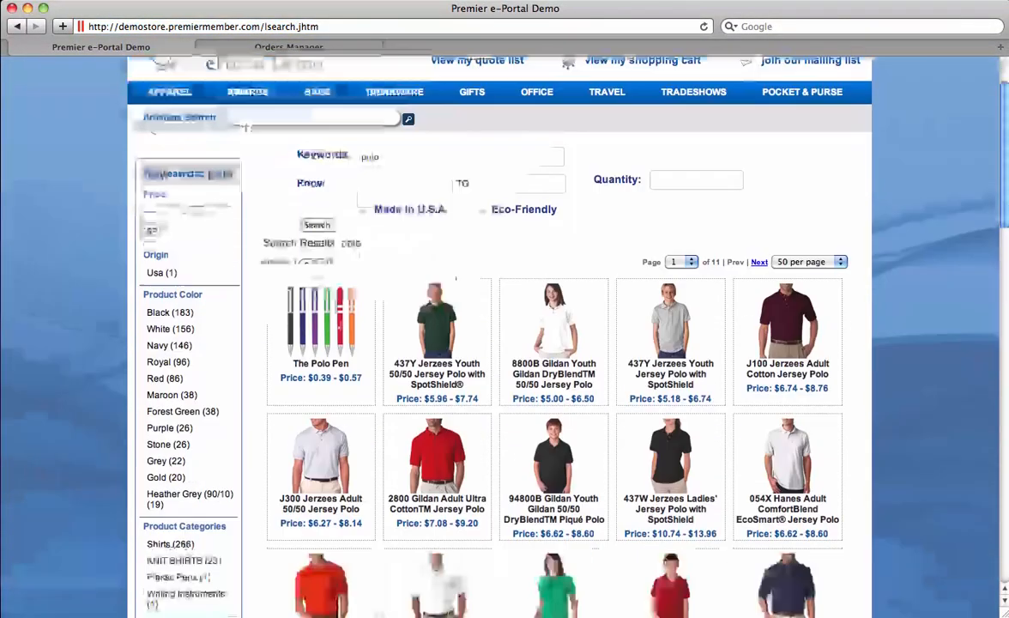
{"action": "scroll", "coordinate": [185, 475], "scroll_direction": "down", "scroll_amount": 2}
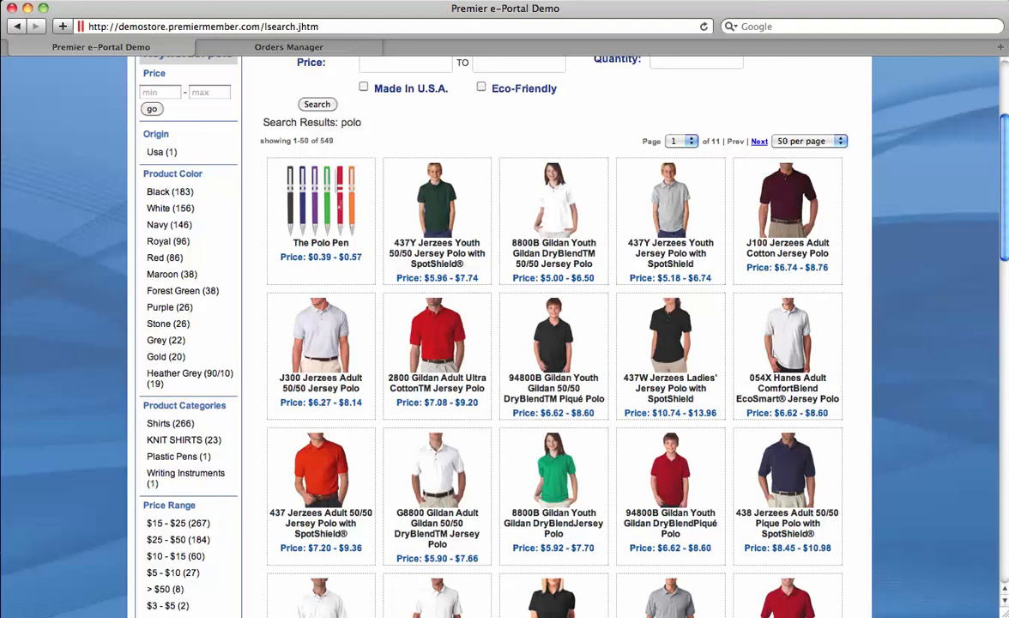
{"action": "scroll", "coordinate": [549, 344], "scroll_direction": "down", "scroll_amount": 1}
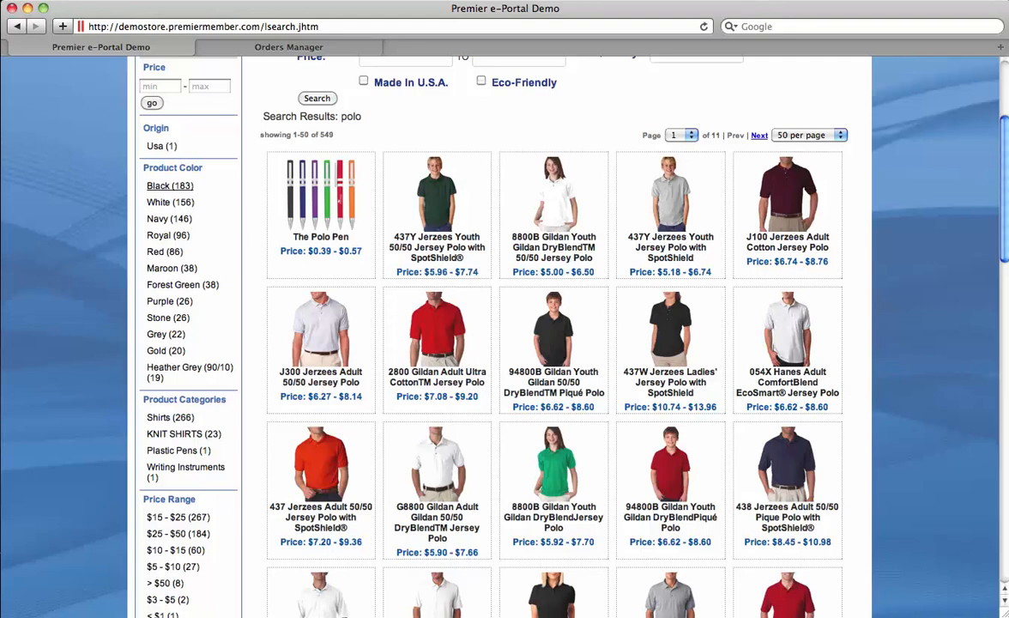
{"action": "left_click", "coordinate": [170, 185]}
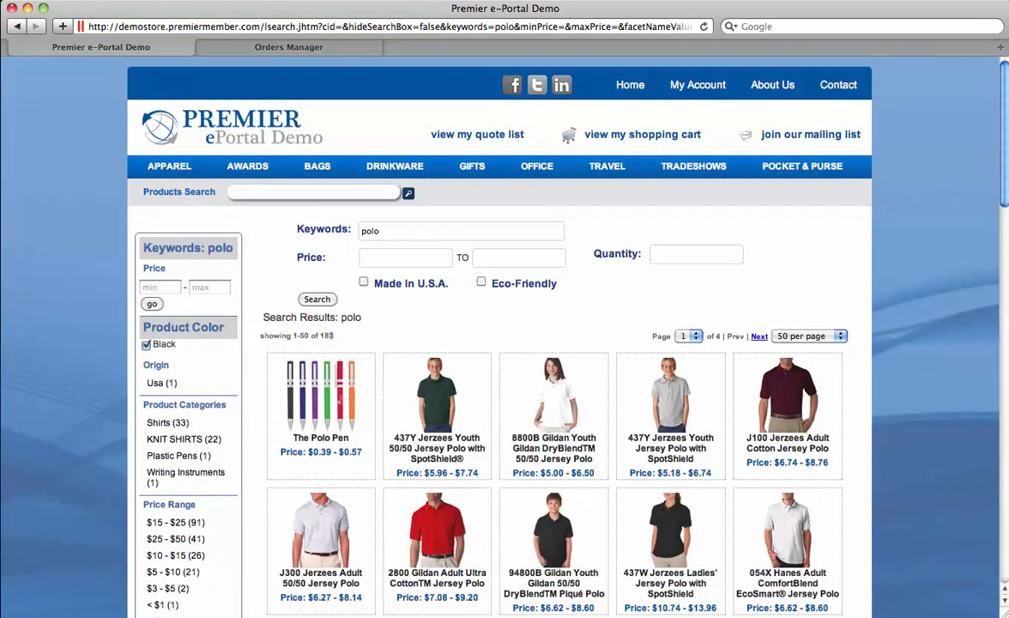
{"action": "scroll", "coordinate": [173, 439], "scroll_direction": "down", "scroll_amount": 3}
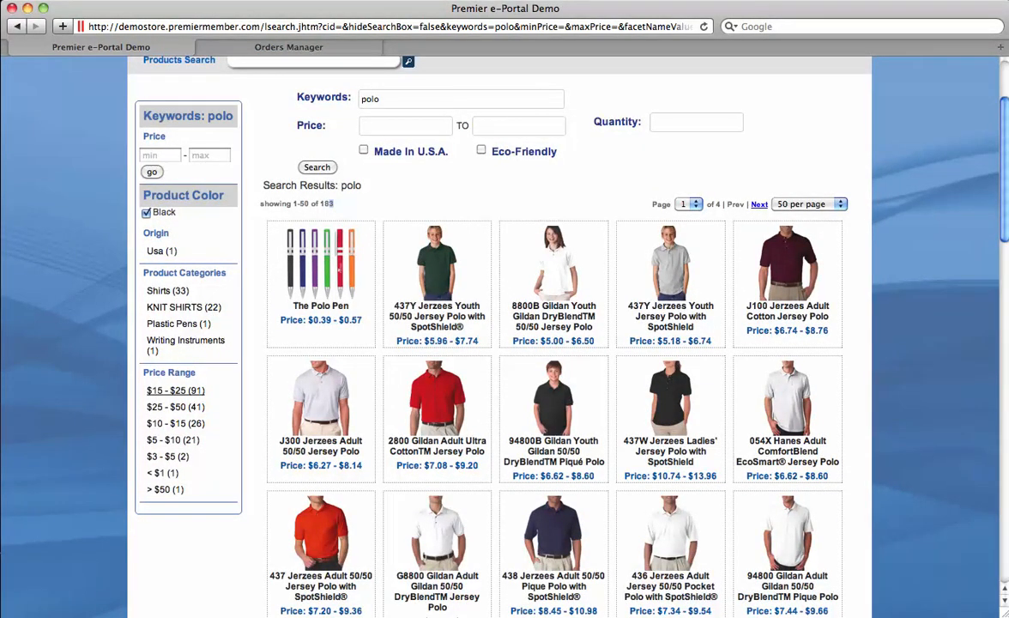
{"action": "left_click", "coordinate": [175, 390]}
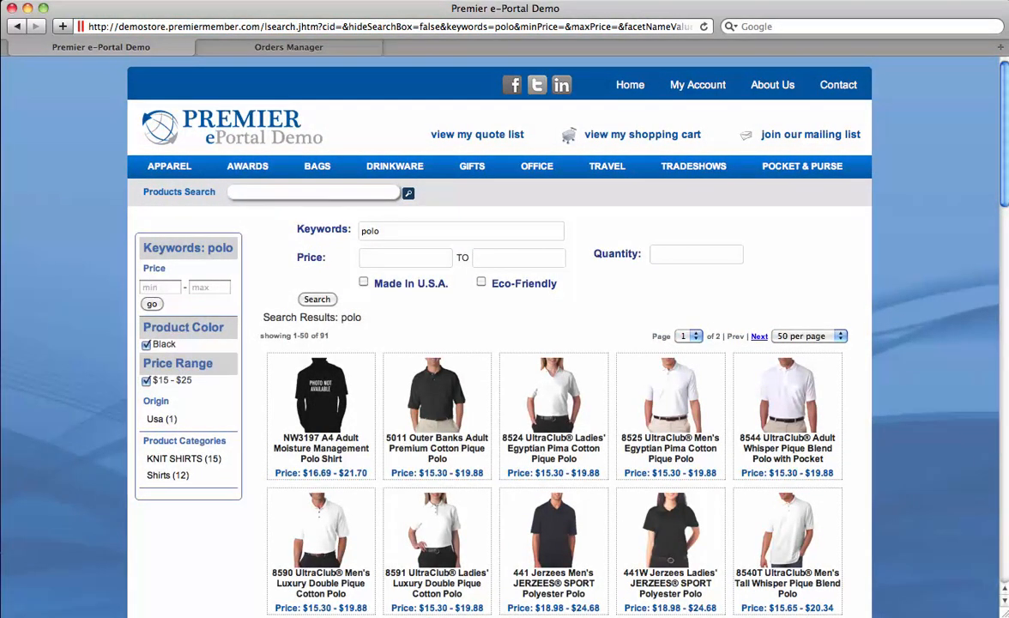
{"action": "scroll", "coordinate": [499, 337], "scroll_direction": "down", "scroll_amount": 1}
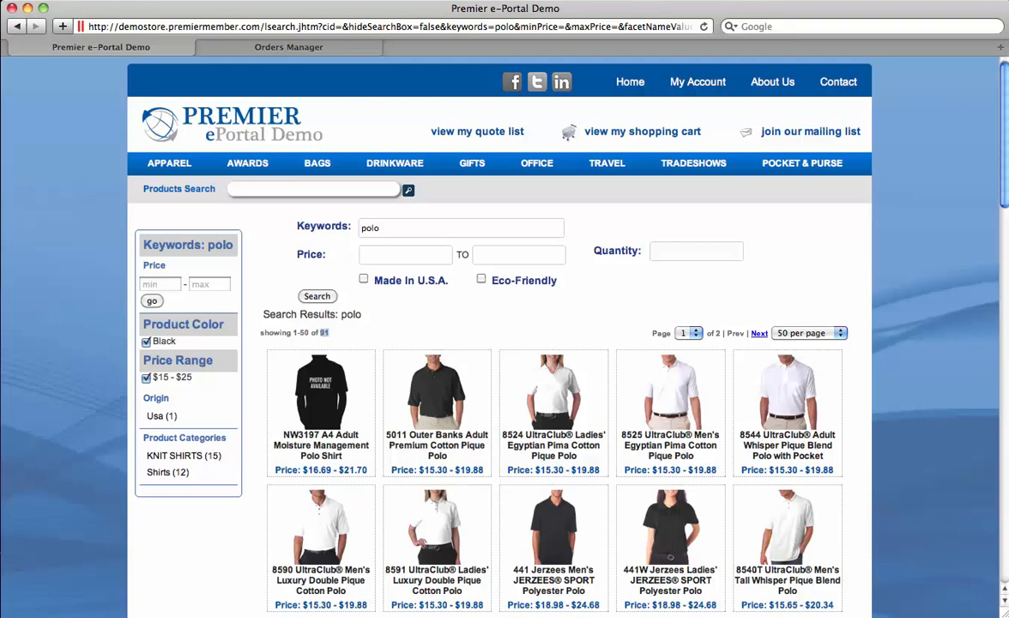
{"action": "scroll", "coordinate": [505, 344], "scroll_direction": "down", "scroll_amount": 2}
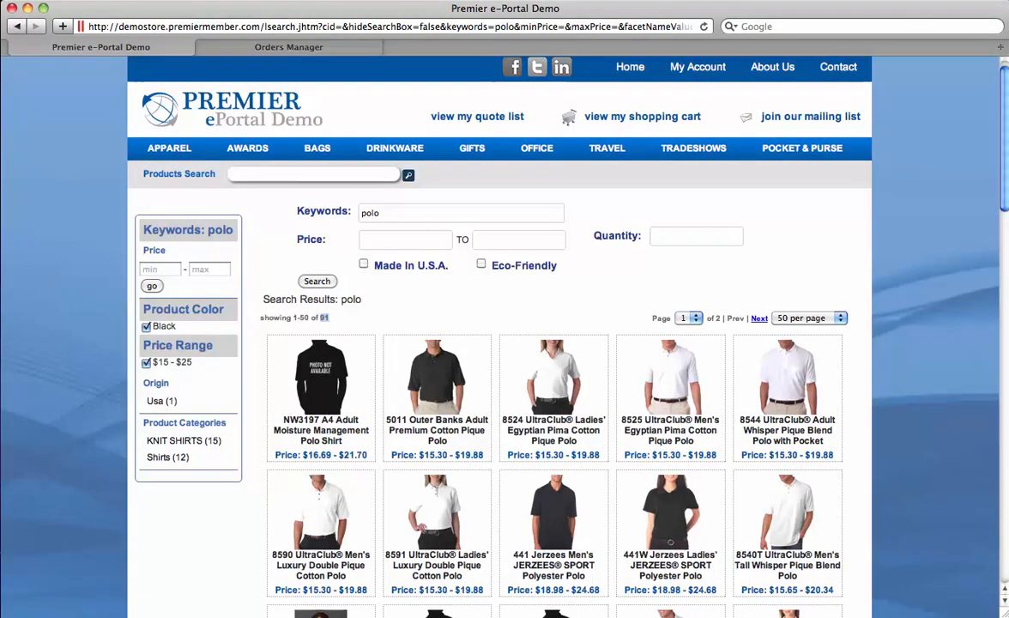
{"action": "scroll", "coordinate": [438, 378], "scroll_direction": "down", "scroll_amount": 5}
Step: Open the 5011 Outer Banks polo and bring up its customization order form
{"action": "left_click", "coordinate": [438, 297]}
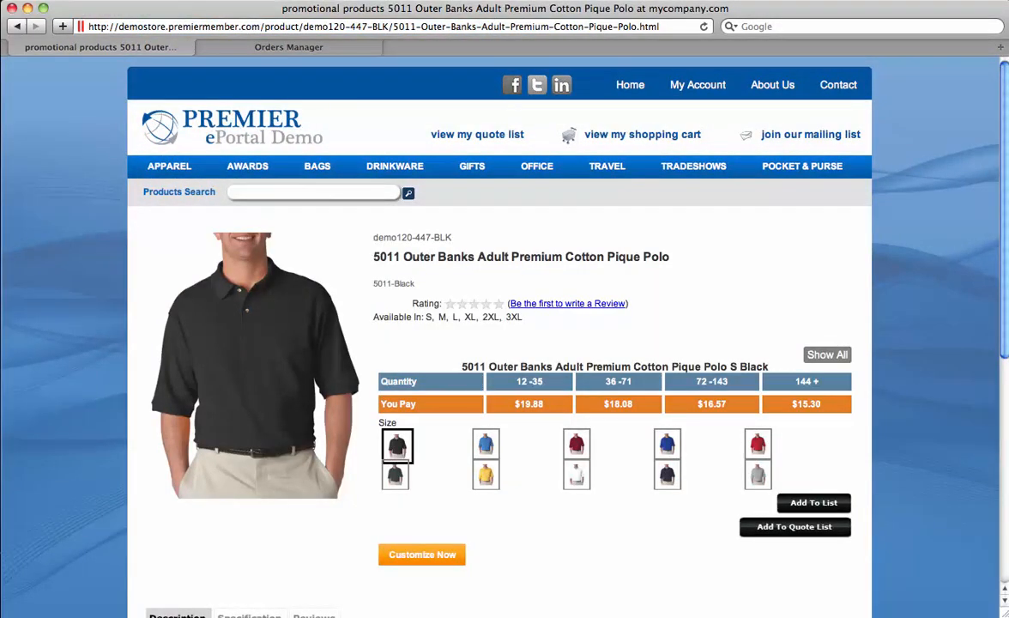
{"action": "right_click", "coordinate": [332, 269]}
{"action": "key", "text": "Escape"}
{"action": "left_click", "coordinate": [422, 555]}
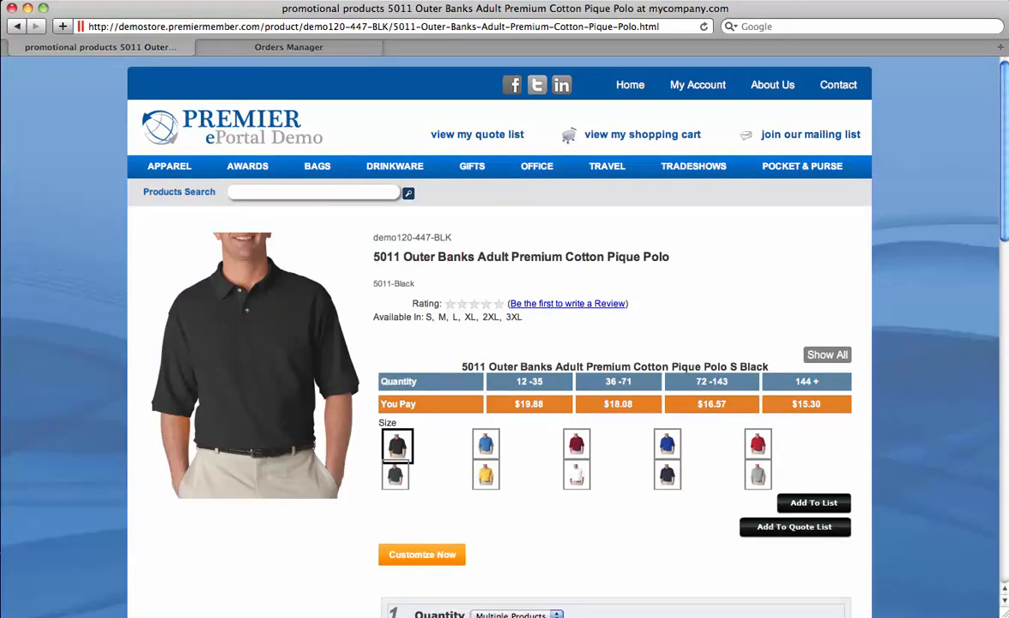
{"action": "scroll", "coordinate": [504, 343], "scroll_direction": "down", "scroll_amount": 5}
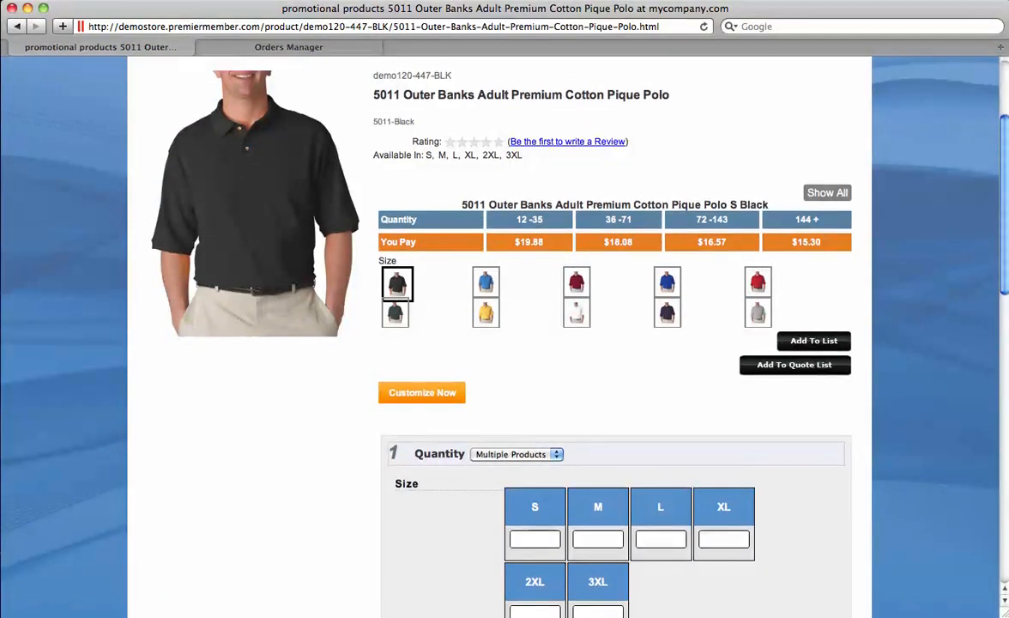
{"action": "scroll", "coordinate": [505, 344], "scroll_direction": "down", "scroll_amount": 10}
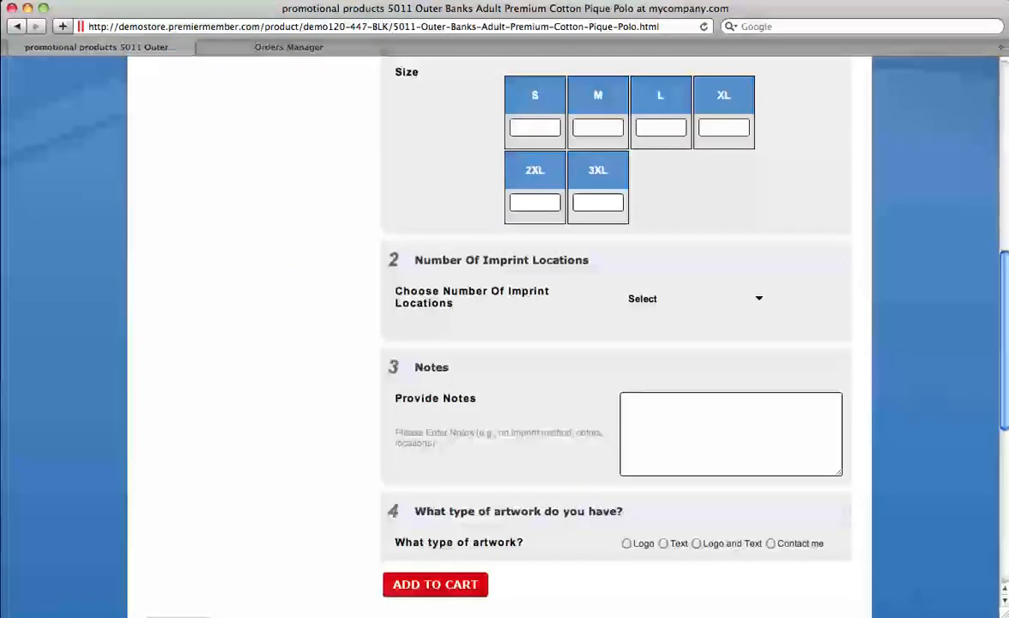
{"action": "scroll", "coordinate": [505, 343], "scroll_direction": "up", "scroll_amount": 2}
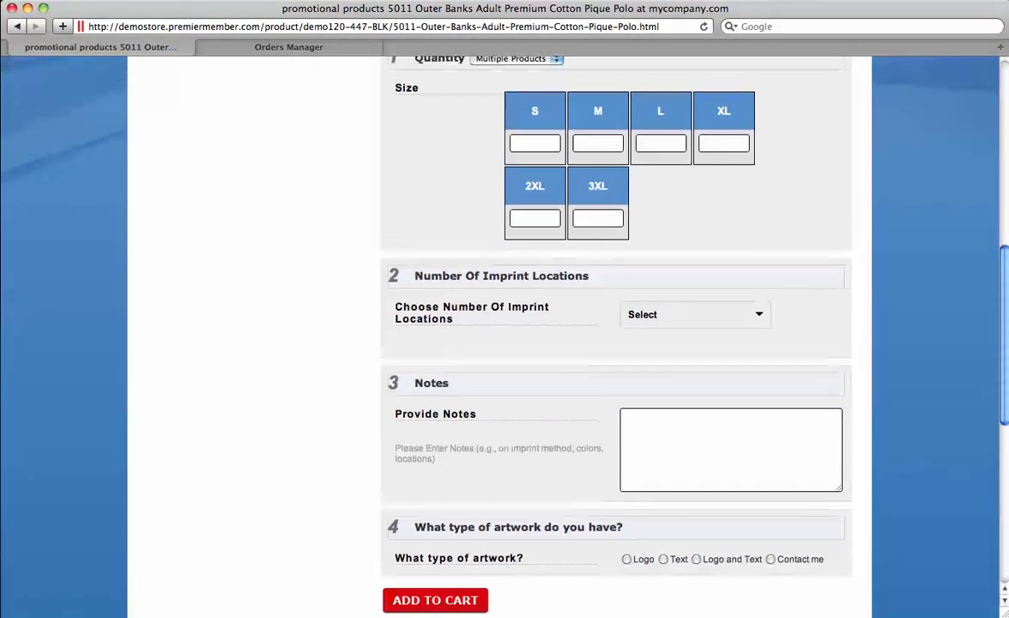
Step: Enter a quantity of 10 for each size S, M, L, XL and 2XL
{"action": "left_click", "coordinate": [535, 143]}
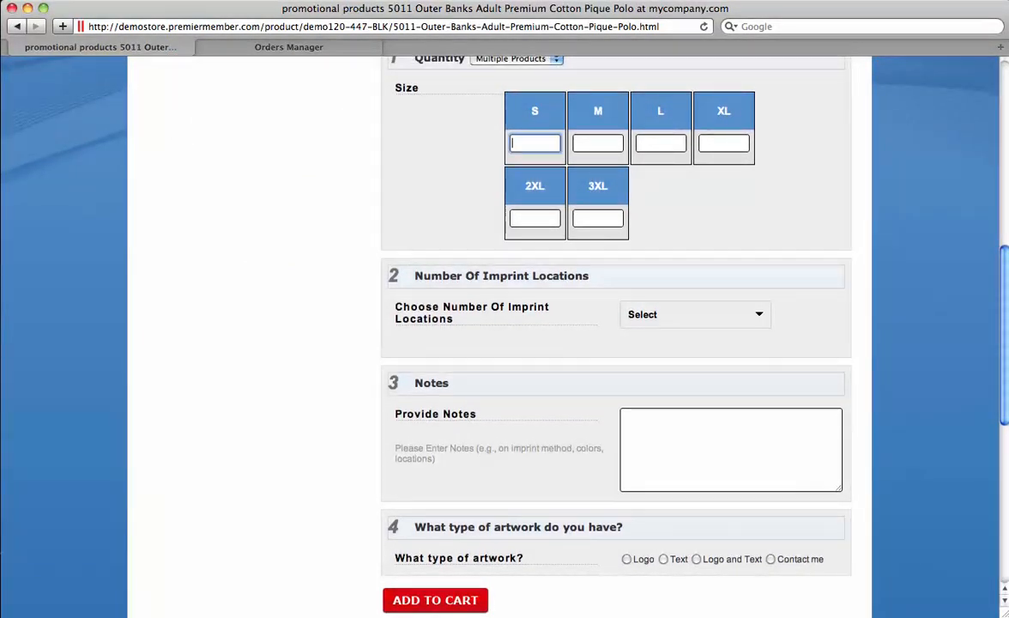
{"action": "type", "text": "10"}
{"action": "key", "text": "Tab"}
{"action": "type", "text": "10"}
{"action": "key", "text": "Tab"}
{"action": "type", "text": "10"}
{"action": "key", "text": "Tab"}
{"action": "type", "text": "1"}
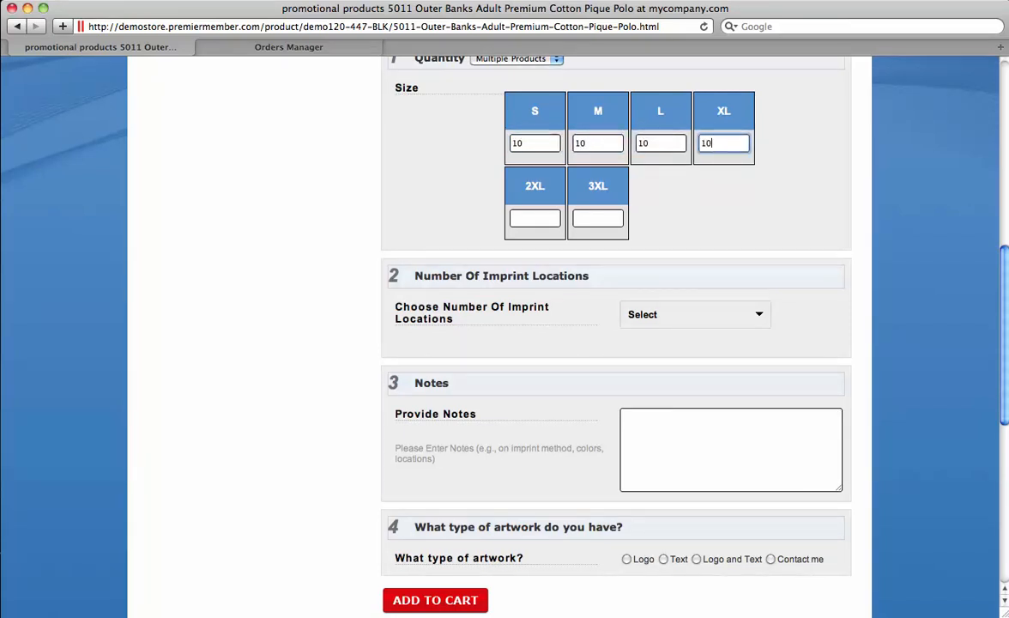
{"action": "type", "text": "0"}
{"action": "key", "text": "Tab"}
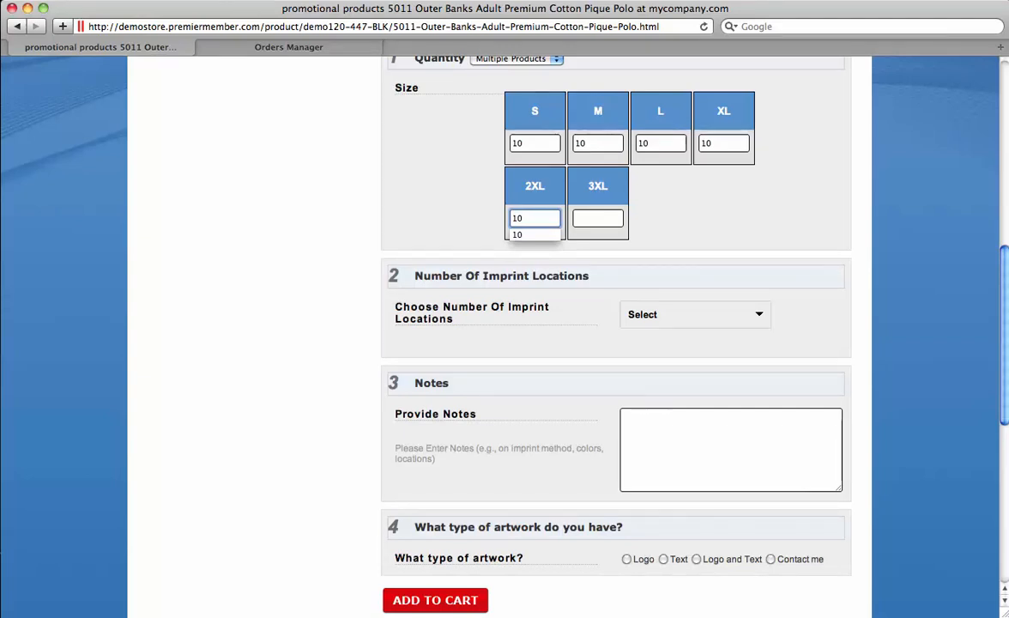
{"action": "key", "text": "Tab"}
Step: Choose one imprint location and set it to Left Chest
{"action": "left_click", "coordinate": [712, 315]}
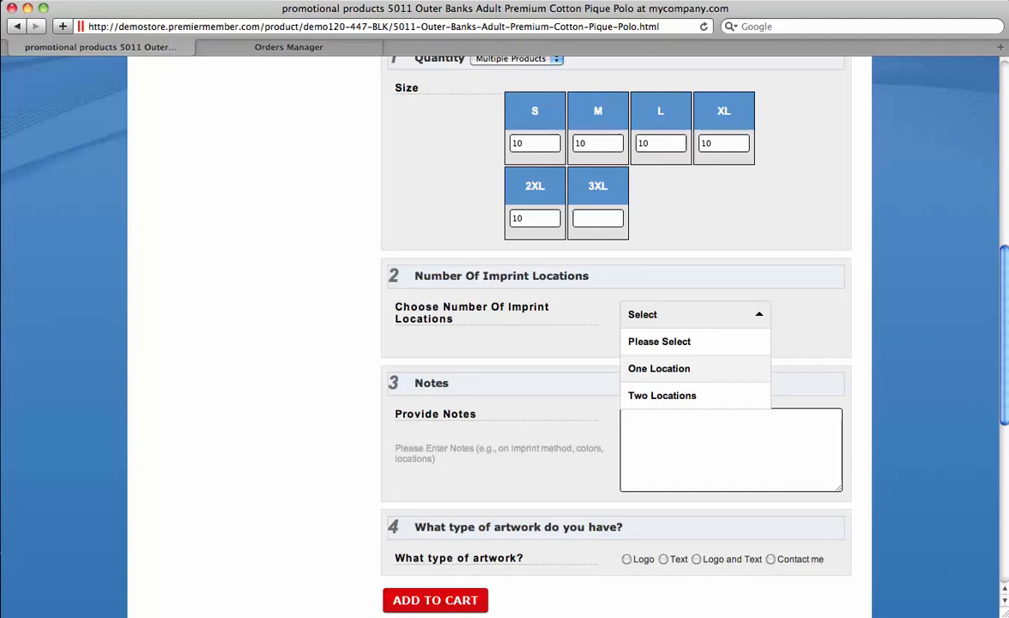
{"action": "key", "text": "Return"}
{"action": "scroll", "coordinate": [616, 343], "scroll_direction": "down", "scroll_amount": 2}
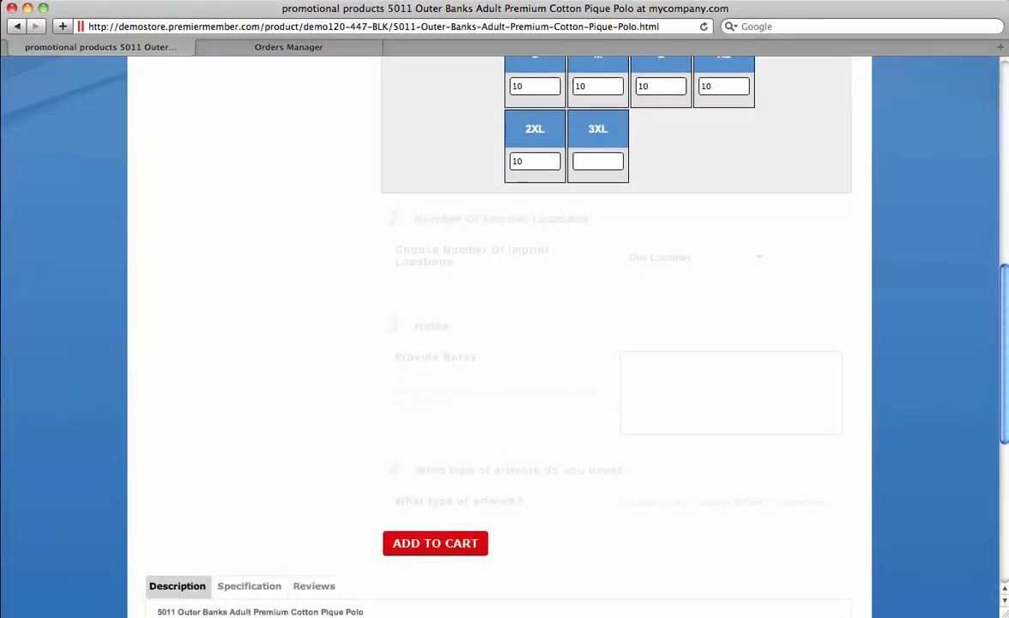
{"action": "scroll", "coordinate": [617, 343], "scroll_direction": "down", "scroll_amount": 2}
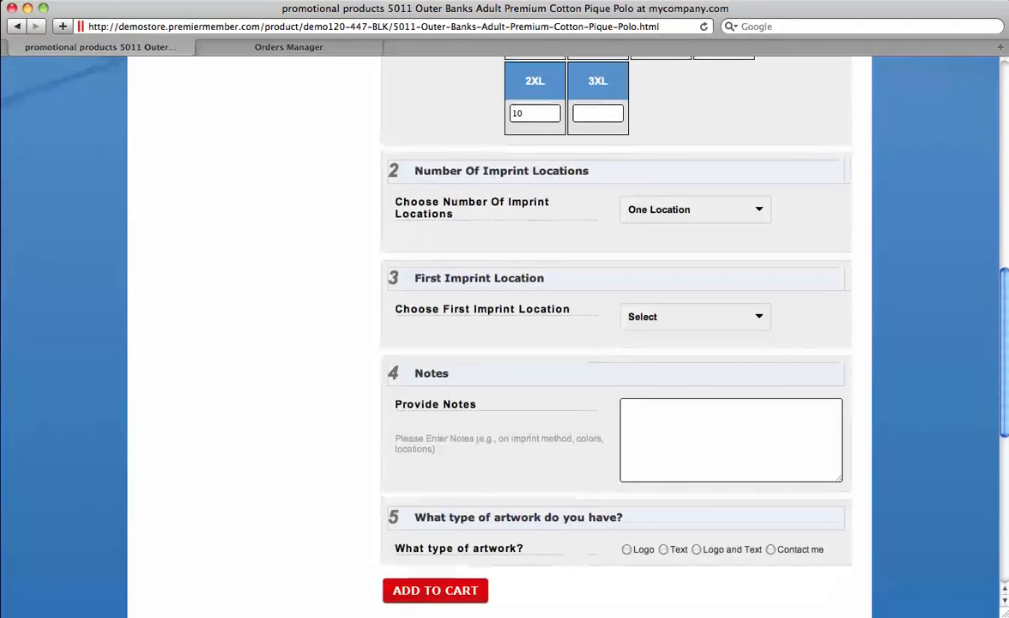
{"action": "left_click", "coordinate": [695, 316]}
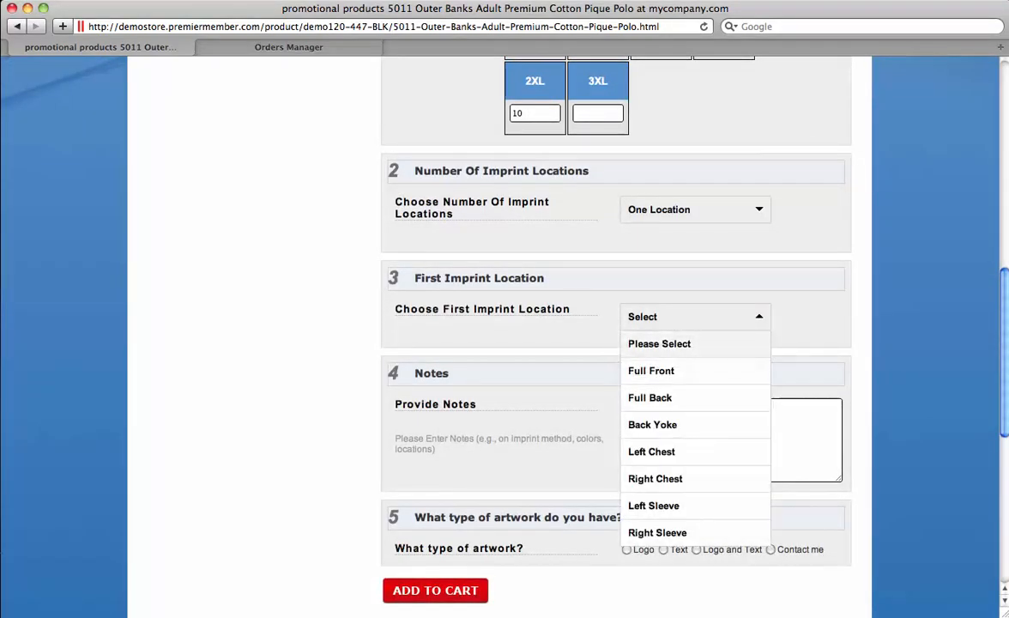
{"action": "left_click", "coordinate": [652, 449]}
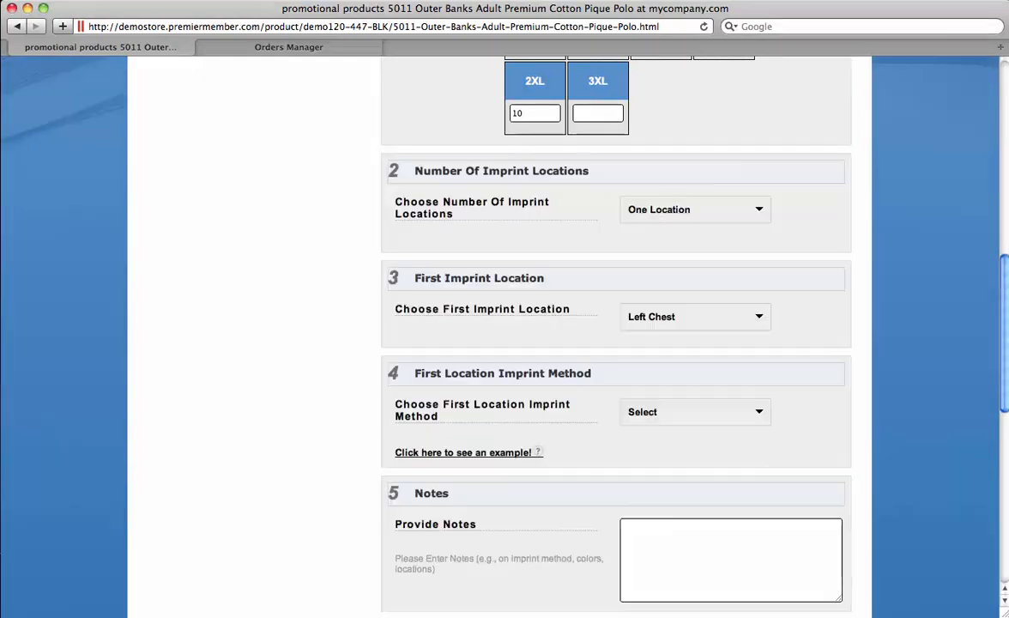
{"action": "scroll", "coordinate": [616, 343], "scroll_direction": "down", "scroll_amount": 1}
{"action": "scroll", "coordinate": [616, 344], "scroll_direction": "down", "scroll_amount": 2}
Step: Set the imprint method to Embroidery with 6000 stitches and 1-Color
{"action": "left_click", "coordinate": [696, 337]}
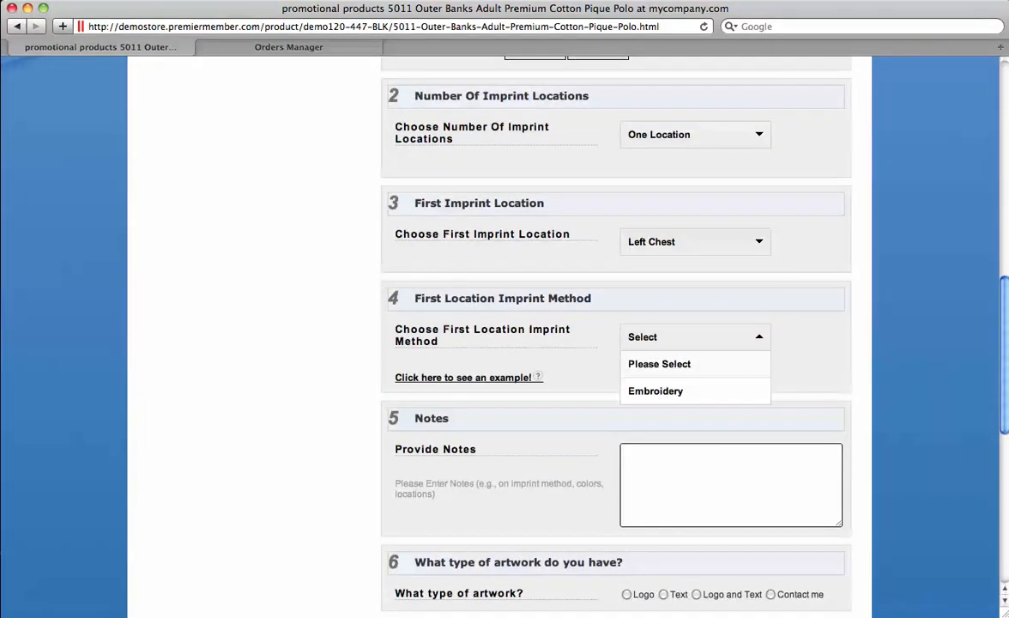
{"action": "left_click", "coordinate": [657, 390]}
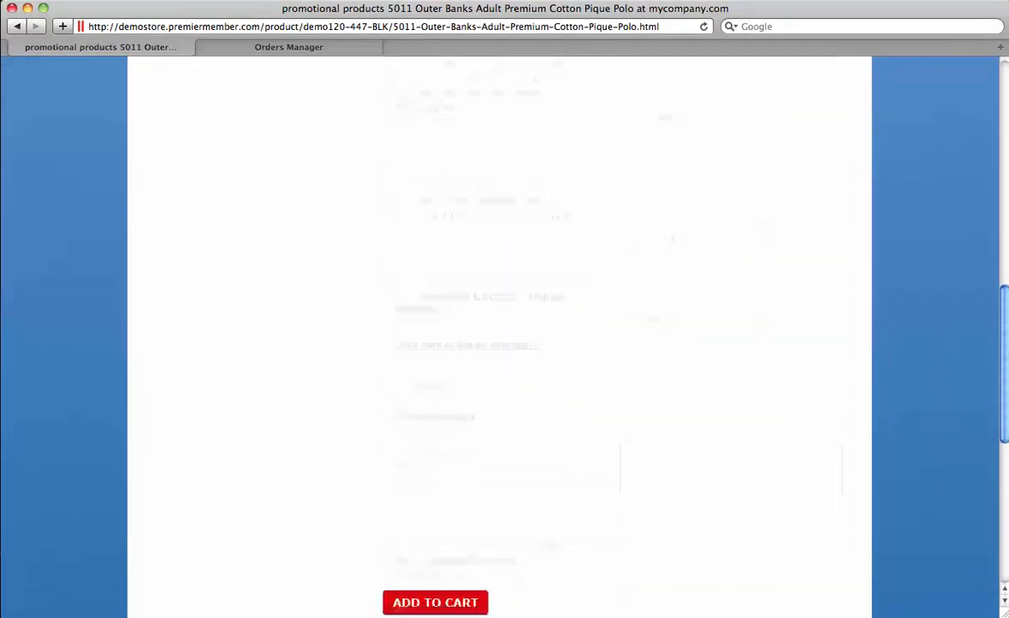
{"action": "scroll", "coordinate": [616, 344], "scroll_direction": "down", "scroll_amount": 3}
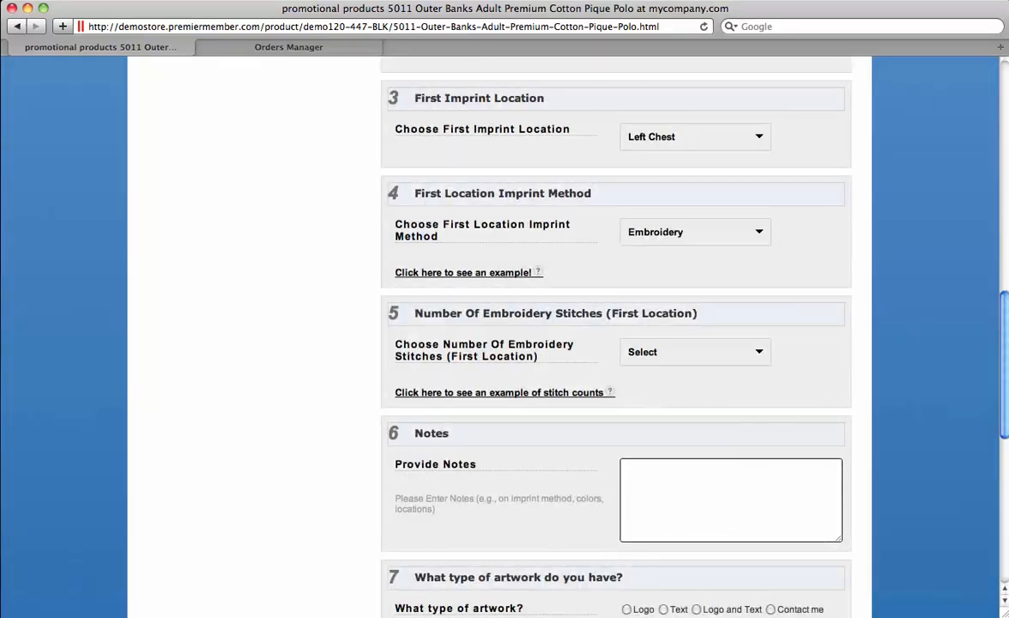
{"action": "left_click", "coordinate": [695, 352]}
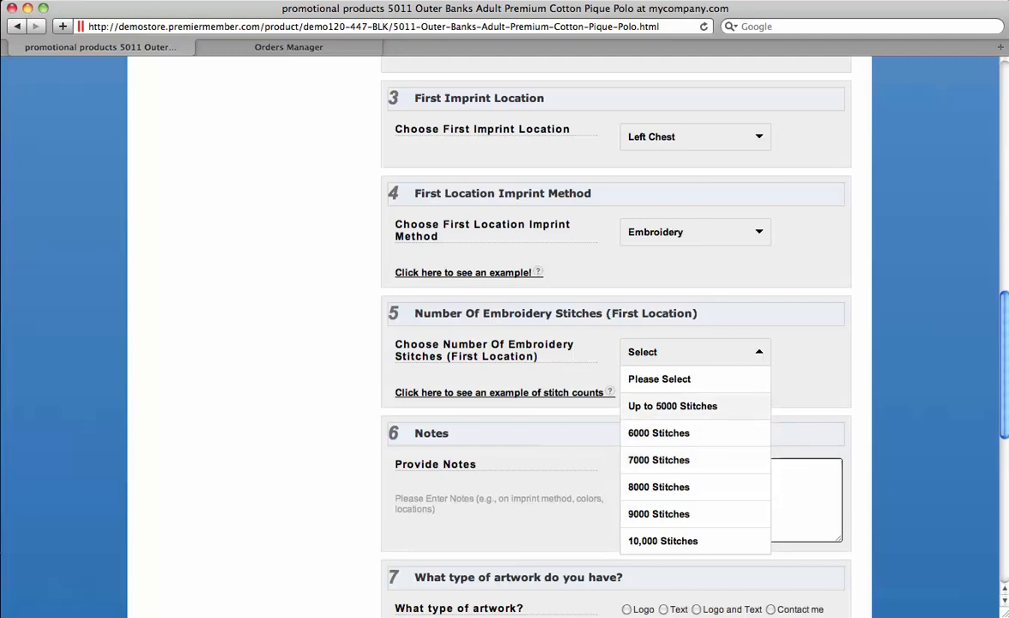
{"action": "left_click", "coordinate": [660, 433]}
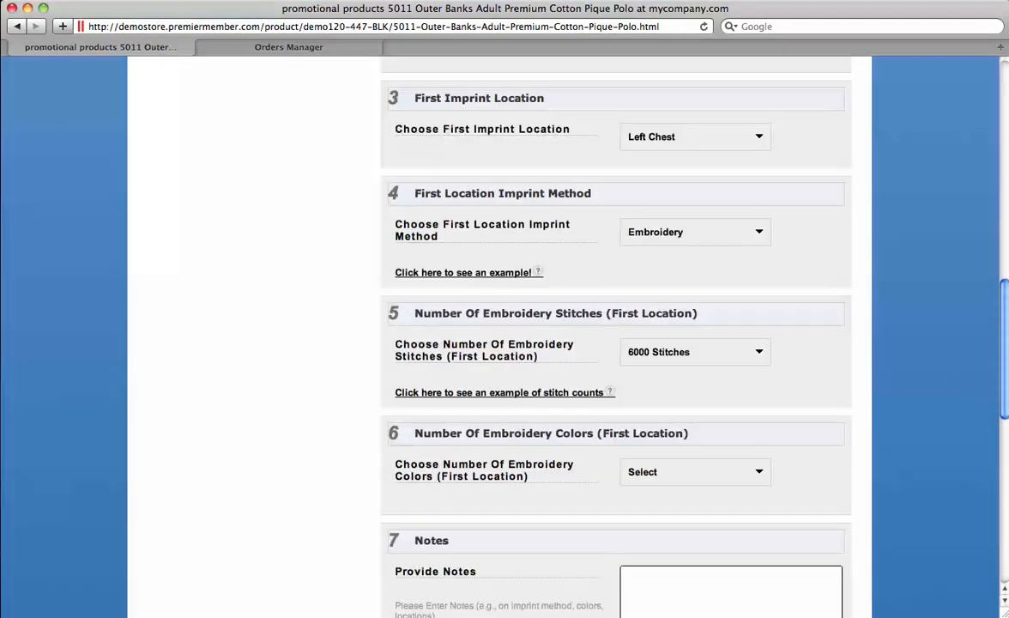
{"action": "scroll", "coordinate": [695, 344], "scroll_direction": "down", "scroll_amount": 4}
{"action": "left_click", "coordinate": [696, 307]}
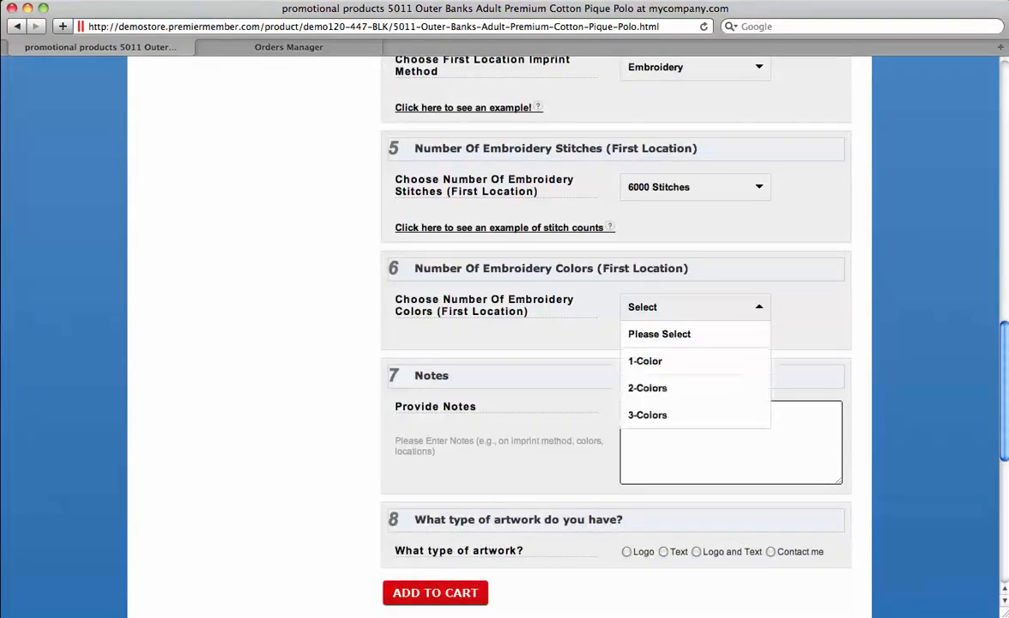
{"action": "left_click", "coordinate": [645, 361]}
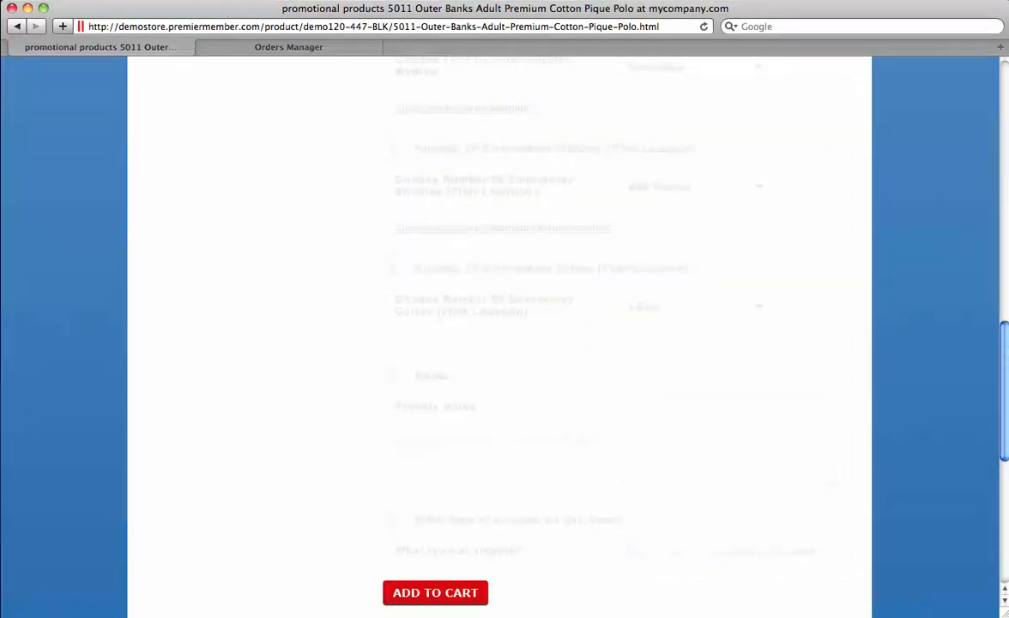
Step: Pick Logo and Text artwork, describe it as 'dsfdsfsd', skip the file upload, and add to cart
{"action": "scroll", "coordinate": [505, 343], "scroll_direction": "down", "scroll_amount": 2}
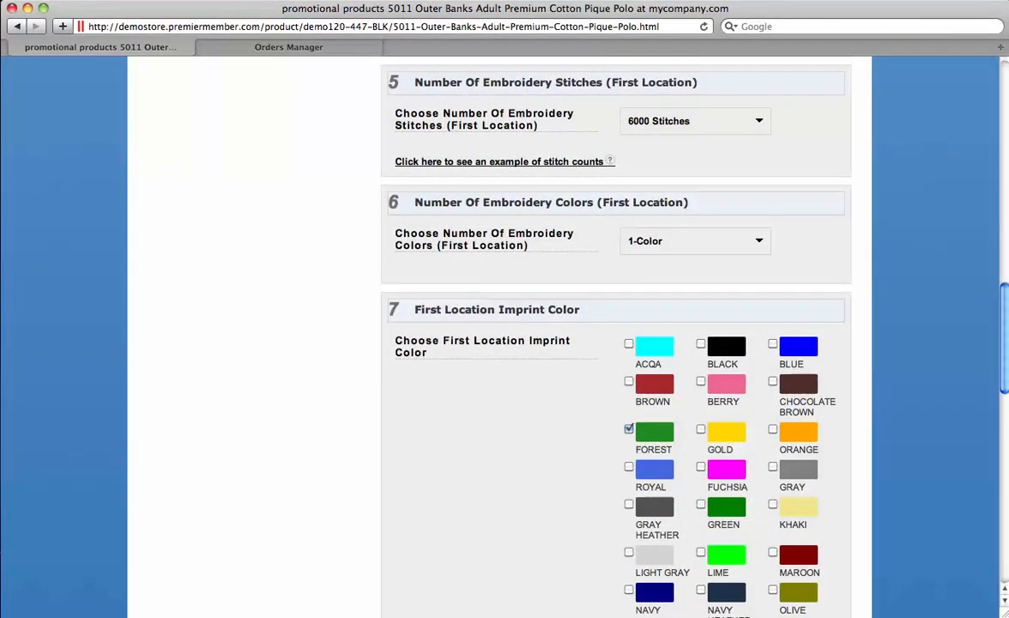
{"action": "scroll", "coordinate": [635, 343], "scroll_direction": "down", "scroll_amount": 12}
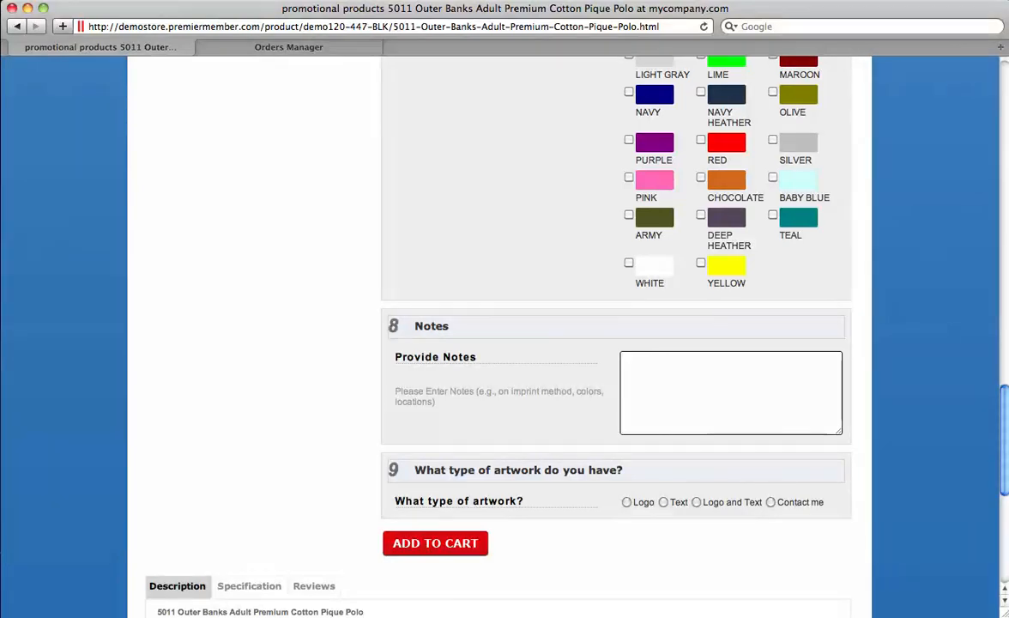
{"action": "left_click", "coordinate": [697, 503]}
{"action": "left_click", "coordinate": [712, 539]}
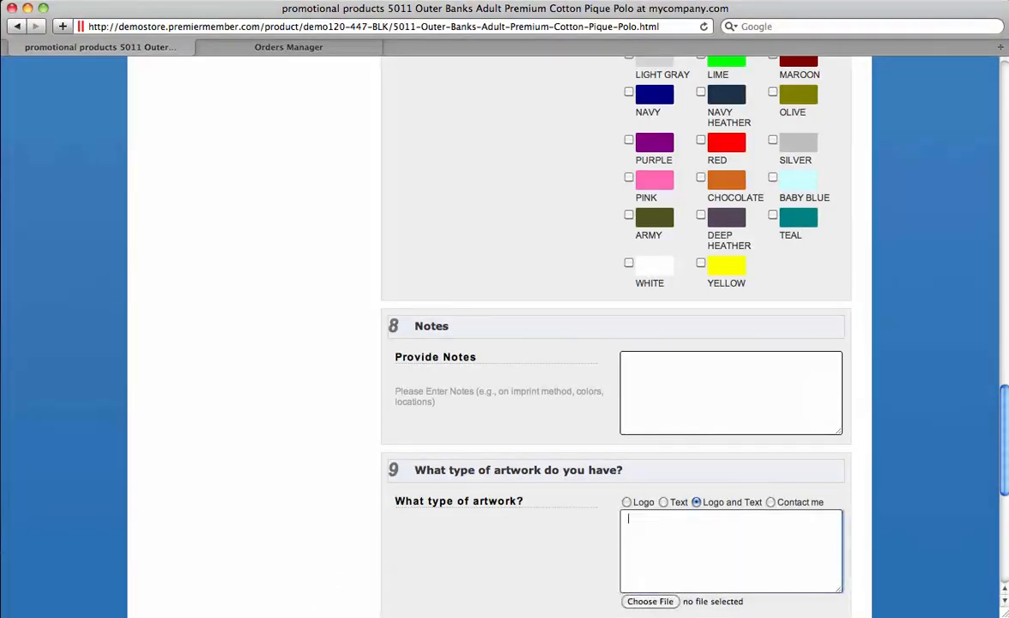
{"action": "type", "text": "dsfdsfsd"}
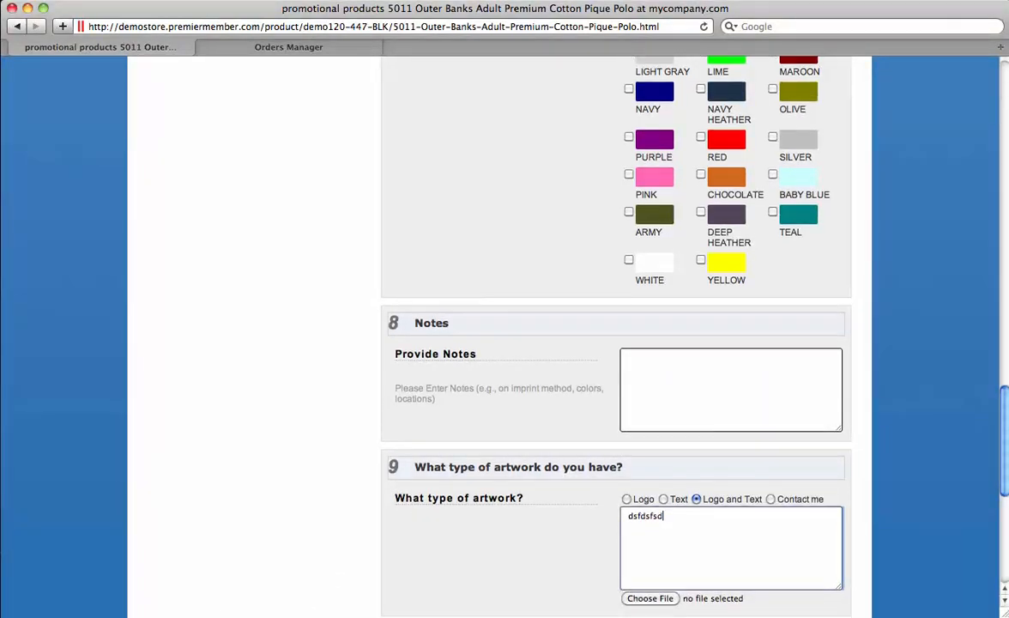
{"action": "scroll", "coordinate": [505, 344], "scroll_direction": "down", "scroll_amount": 4}
{"action": "left_click", "coordinate": [650, 456]}
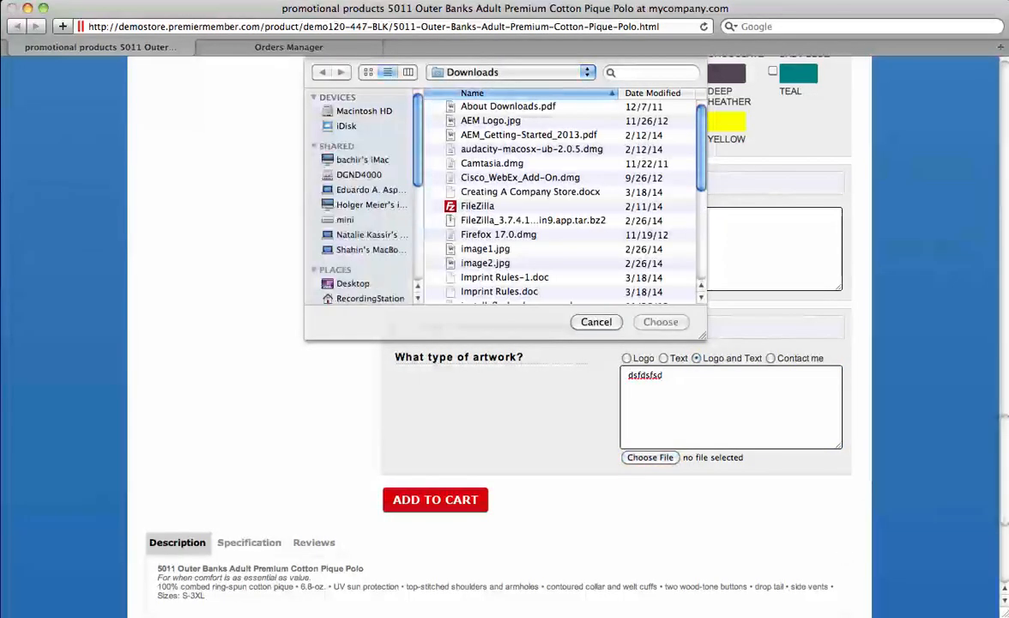
{"action": "key", "text": "Escape"}
{"action": "left_click", "coordinate": [435, 499]}
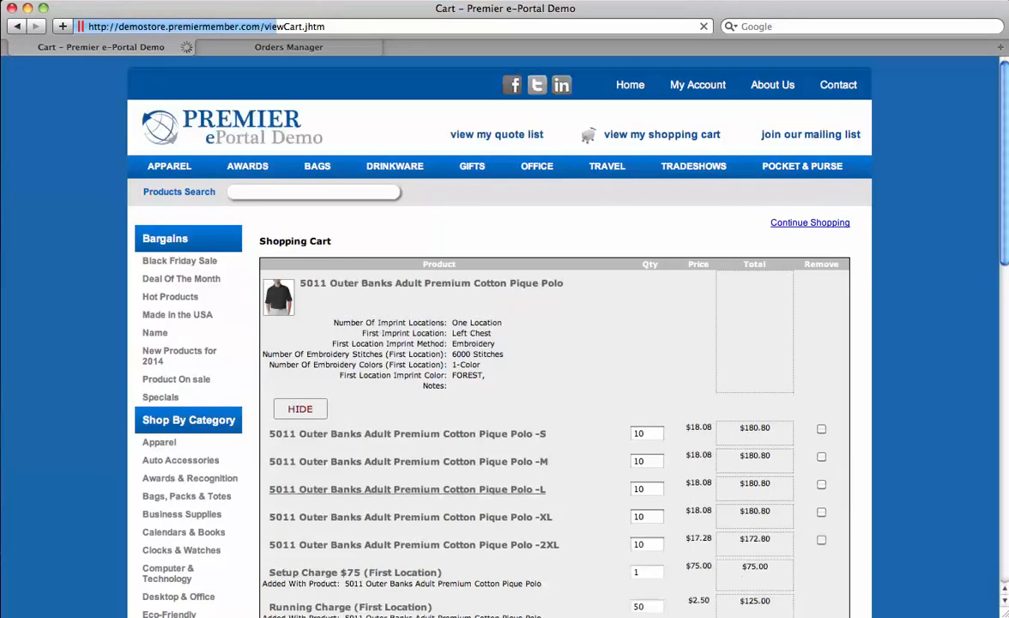
Step: Review the cart's polo size lines and $1,096.00 subtotal, then proceed to checkout
{"action": "scroll", "coordinate": [505, 343], "scroll_direction": "down", "scroll_amount": 2}
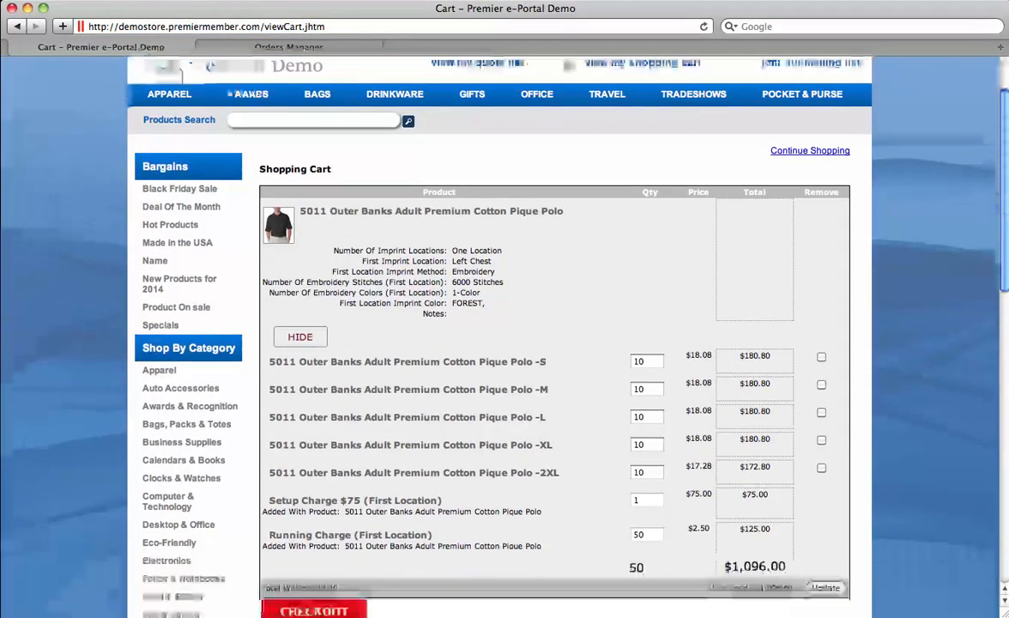
{"action": "scroll", "coordinate": [505, 343], "scroll_direction": "down", "scroll_amount": 1}
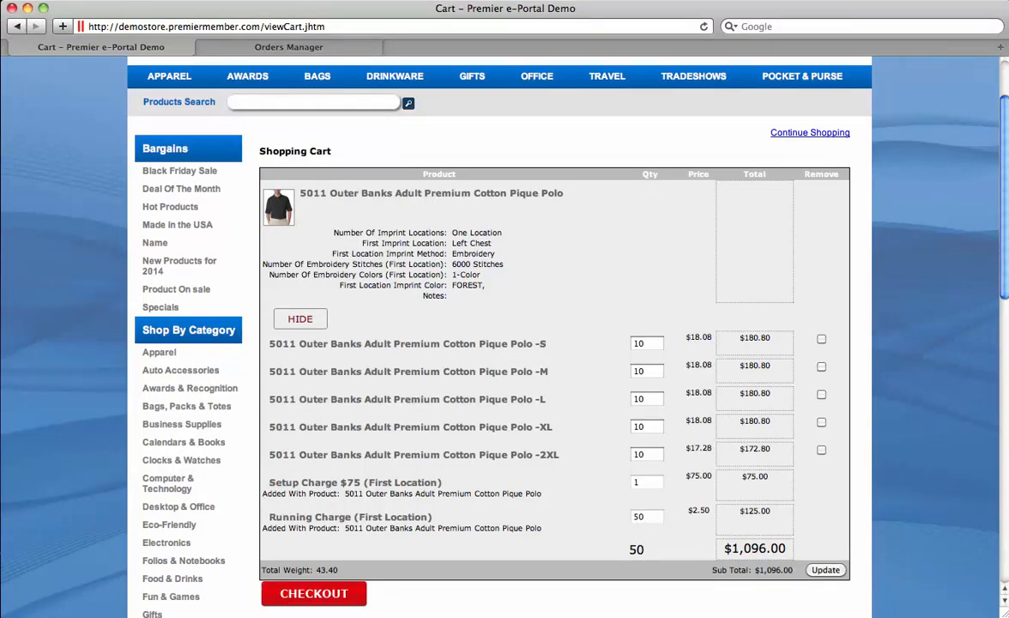
{"action": "left_click_drag", "start_coordinate": [686, 420], "coordinate": [703, 421]}
{"action": "scroll", "coordinate": [550, 343], "scroll_direction": "down", "scroll_amount": 3}
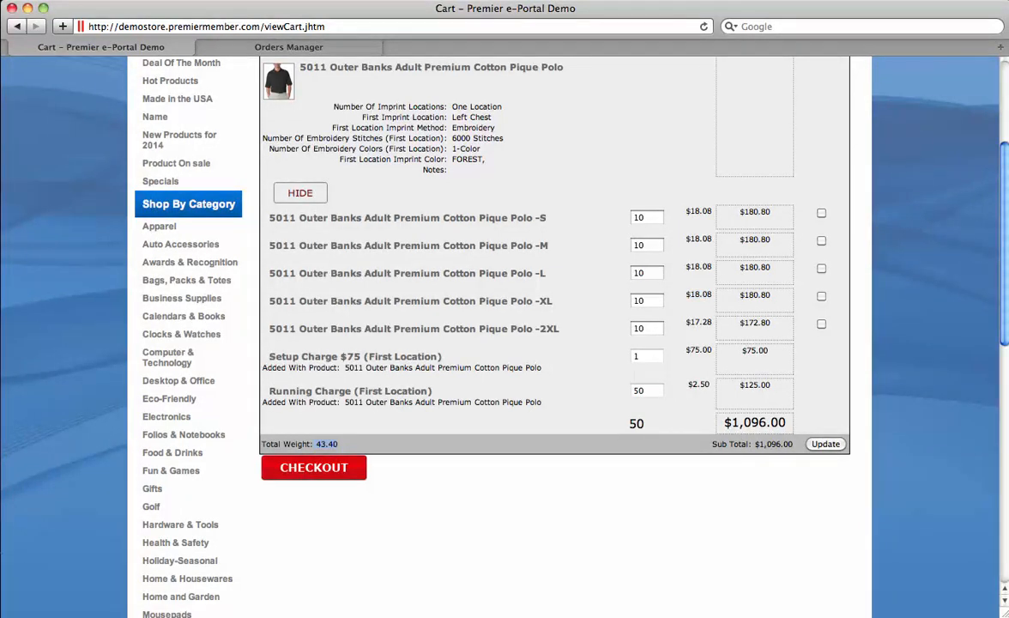
{"action": "left_click", "coordinate": [314, 468]}
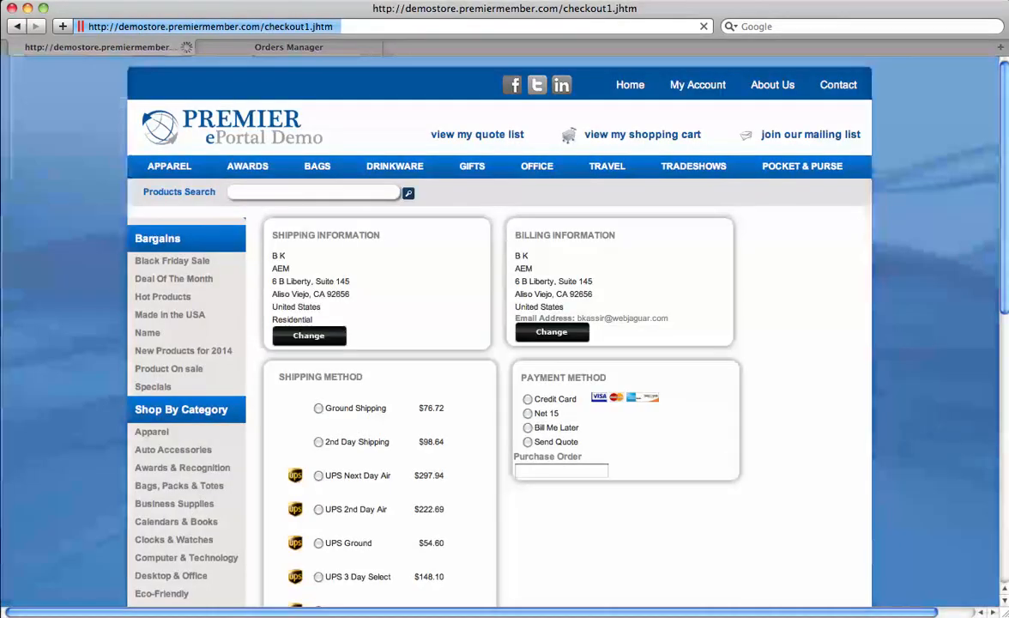
Step: Choose Ground Shipping and Bill Me Later payment, then submit the order from the promo code field
{"action": "scroll", "coordinate": [505, 343], "scroll_direction": "down", "scroll_amount": 3}
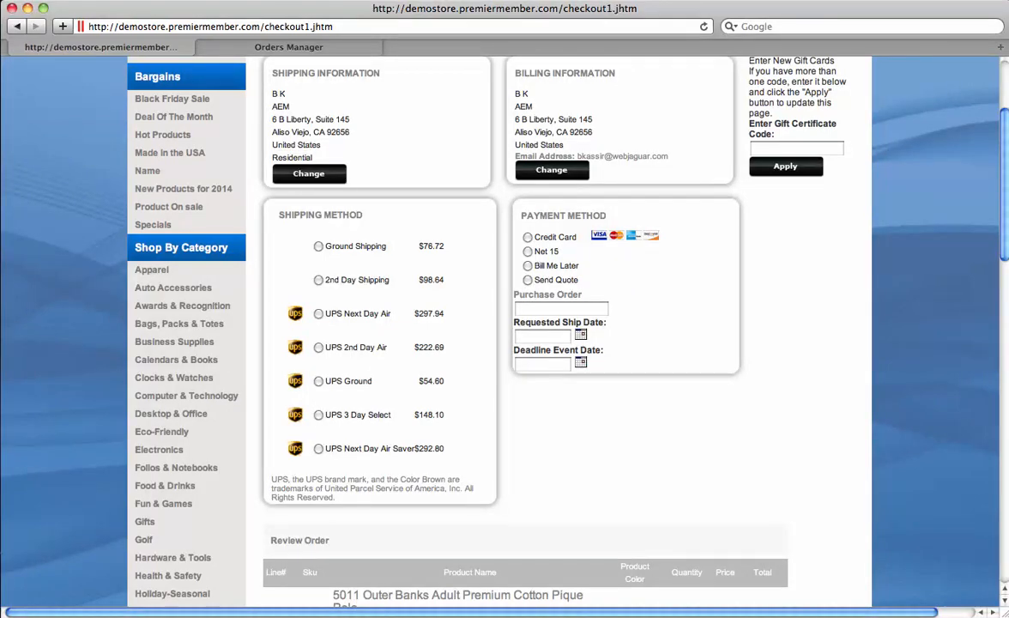
{"action": "left_click", "coordinate": [319, 247]}
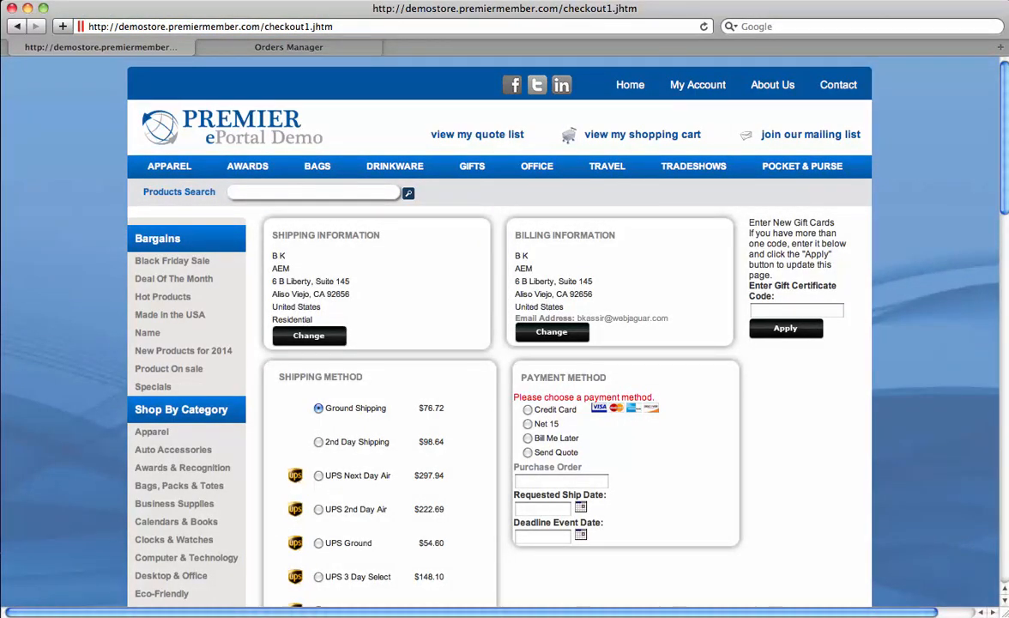
{"action": "left_click", "coordinate": [528, 437]}
{"action": "scroll", "coordinate": [505, 343], "scroll_direction": "down", "scroll_amount": 5}
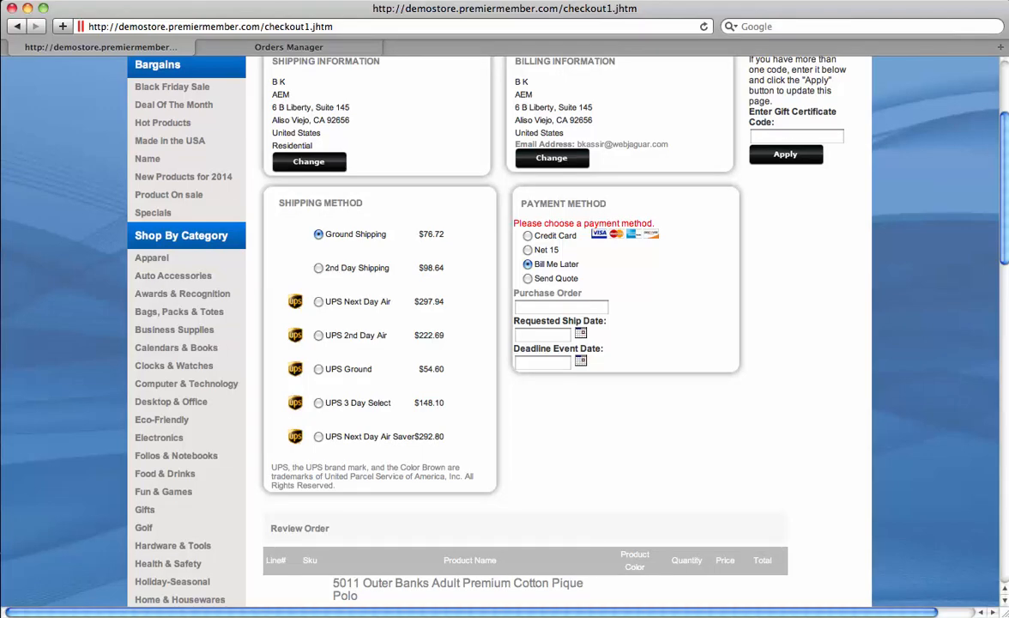
{"action": "scroll", "coordinate": [505, 343], "scroll_direction": "down", "scroll_amount": 20}
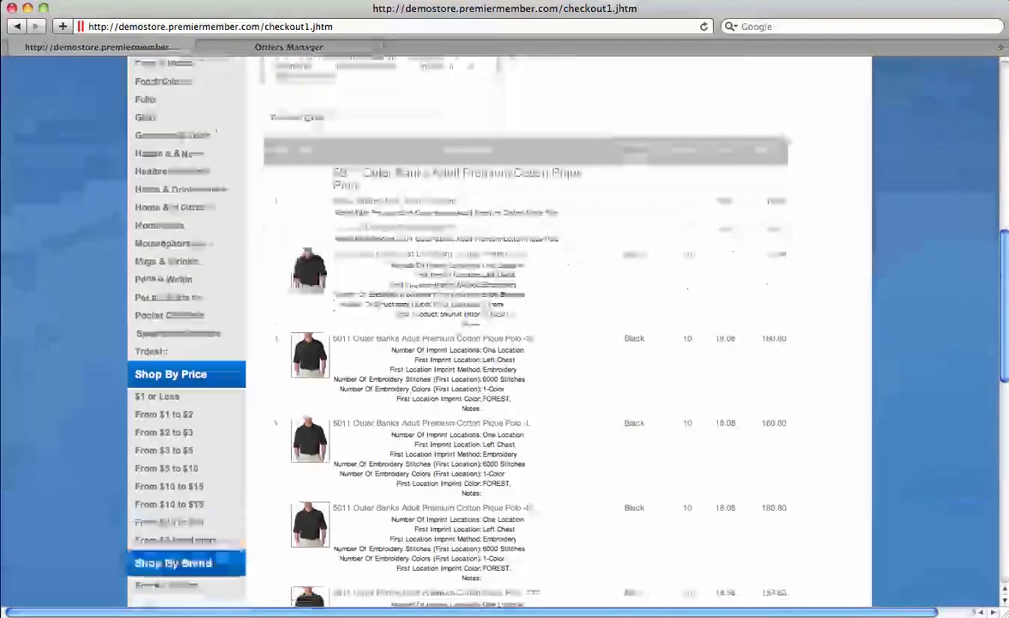
{"action": "scroll", "coordinate": [504, 343], "scroll_direction": "down", "scroll_amount": 5}
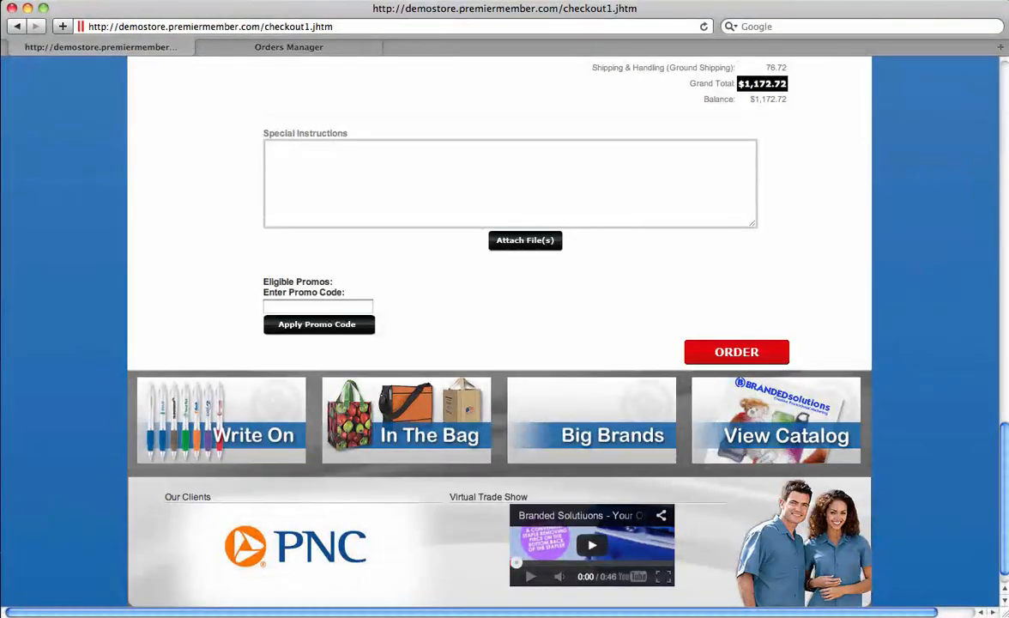
{"action": "left_click", "coordinate": [318, 307]}
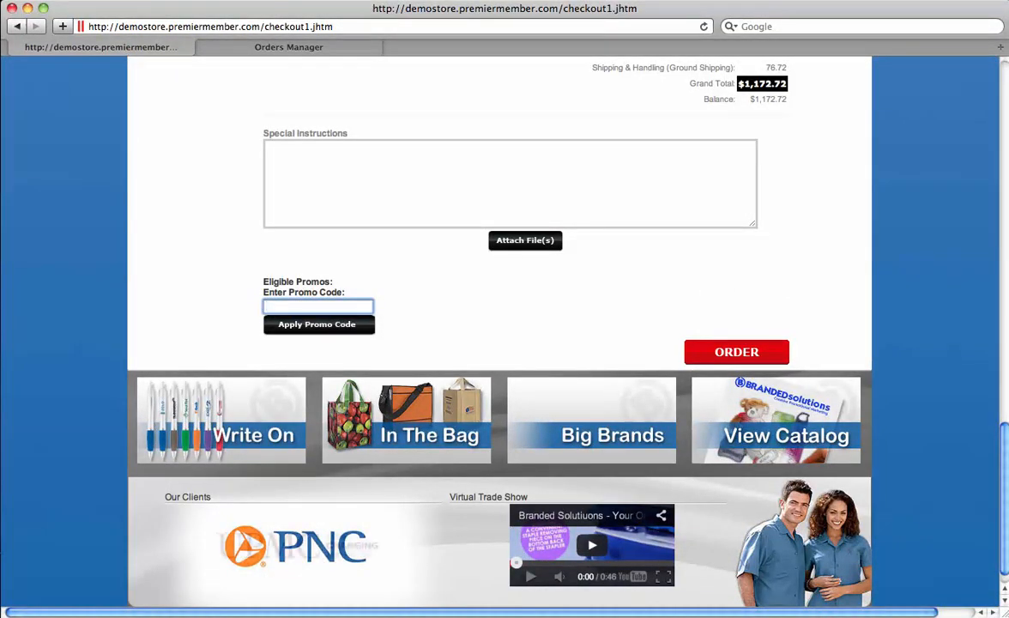
{"action": "key", "text": "Return"}
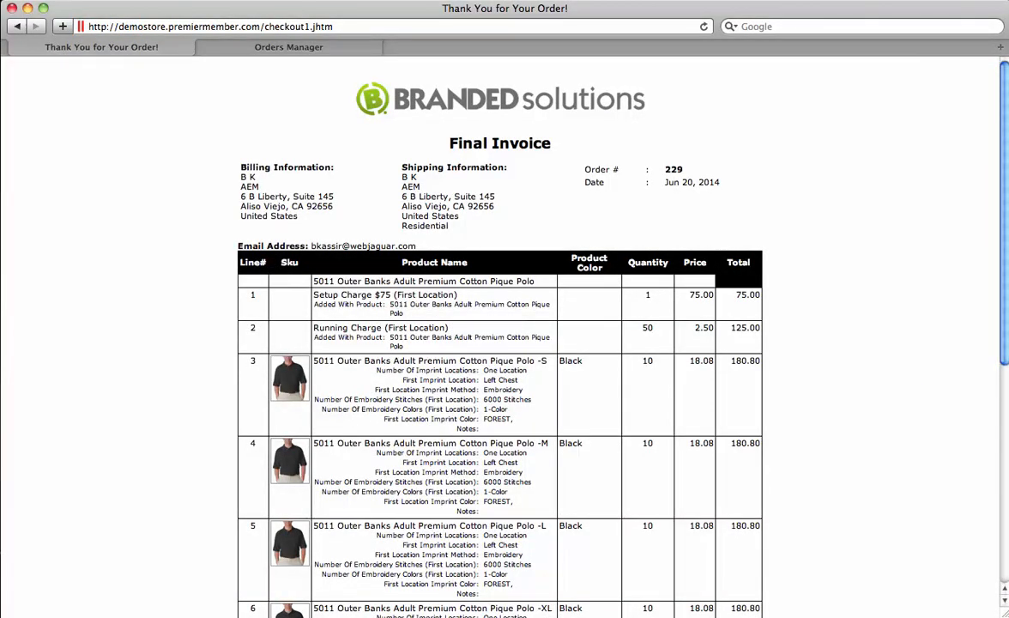
Step: Look over the Final Invoice, then switch to the admin Orders Manager tab
{"action": "left_click_drag", "start_coordinate": [345, 91], "coordinate": [543, 614]}
{"action": "left_click", "coordinate": [543, 612]}
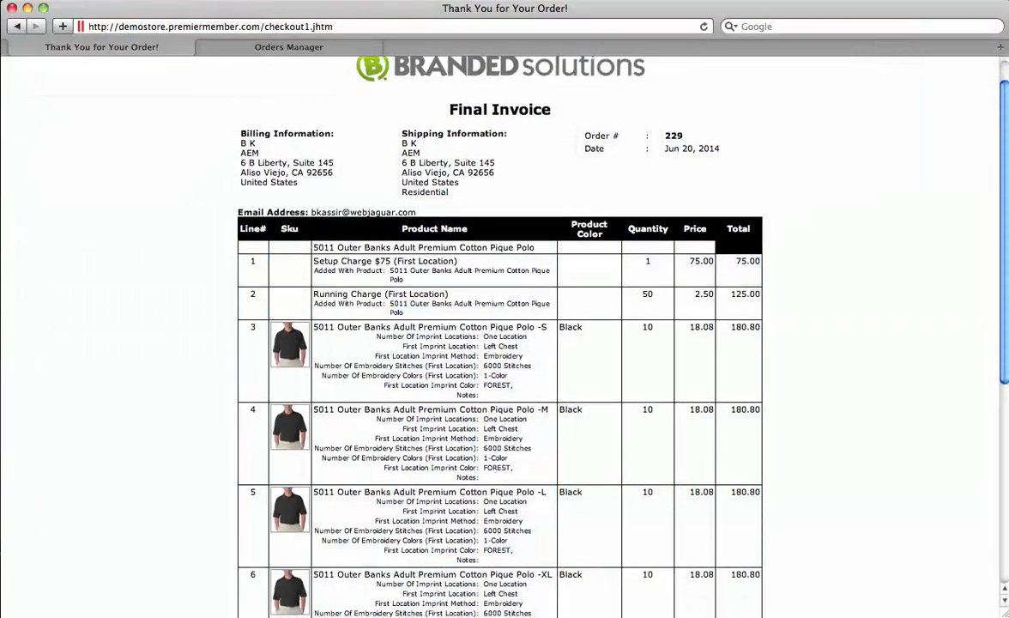
{"action": "scroll", "coordinate": [542, 611], "scroll_direction": "down", "scroll_amount": 5}
{"action": "scroll", "coordinate": [499, 335], "scroll_direction": "up", "scroll_amount": 5}
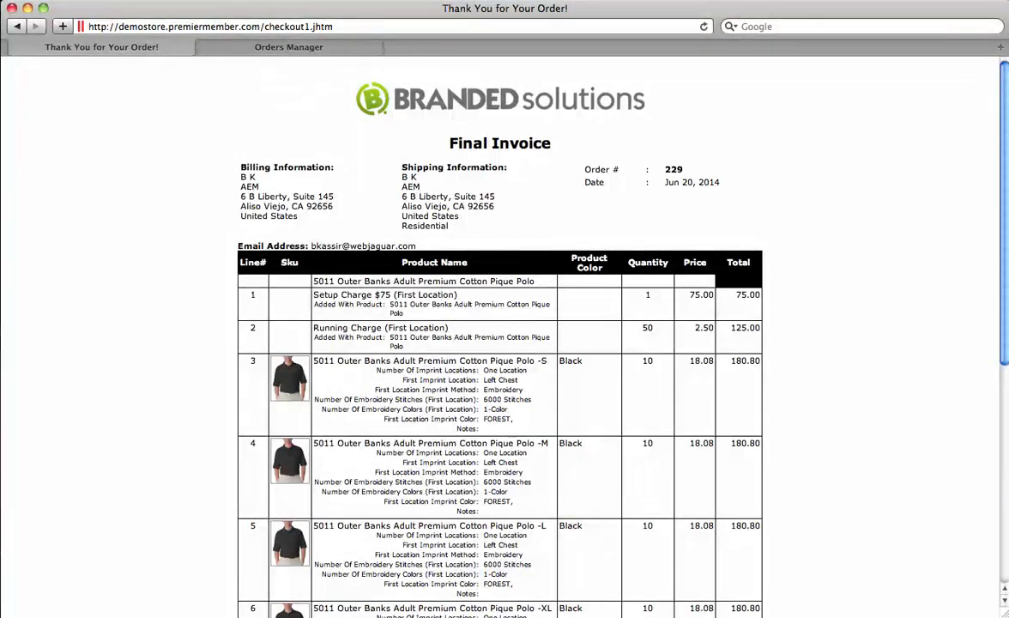
{"action": "left_click", "coordinate": [210, 46]}
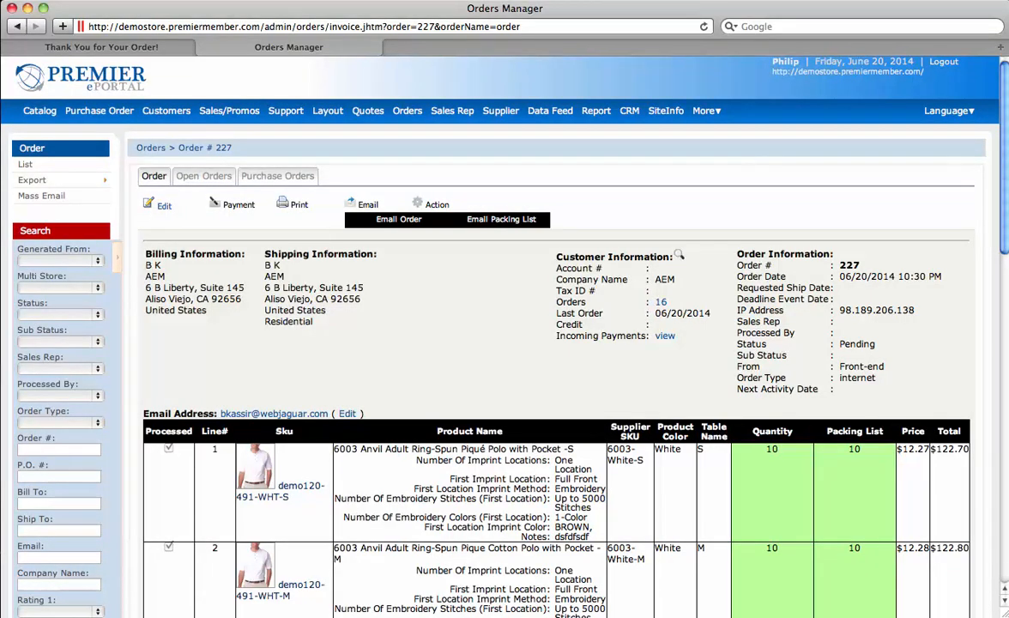
Step: Open newest order #229 from Orders, check its Open Orders tab, and start Create Purchase Order(s)
{"action": "left_click", "coordinate": [408, 110]}
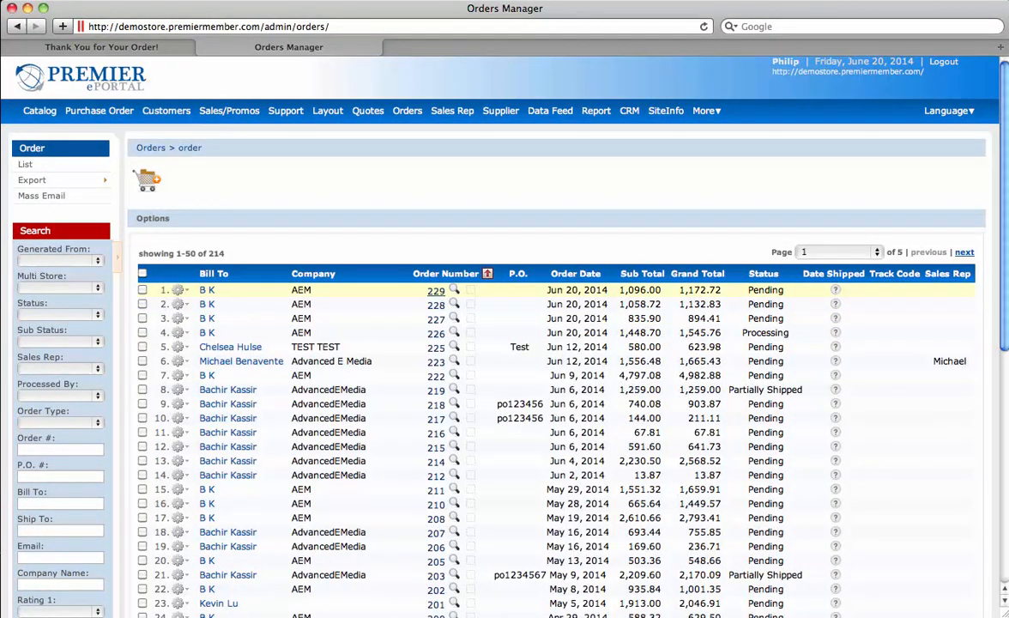
{"action": "left_click", "coordinate": [436, 291]}
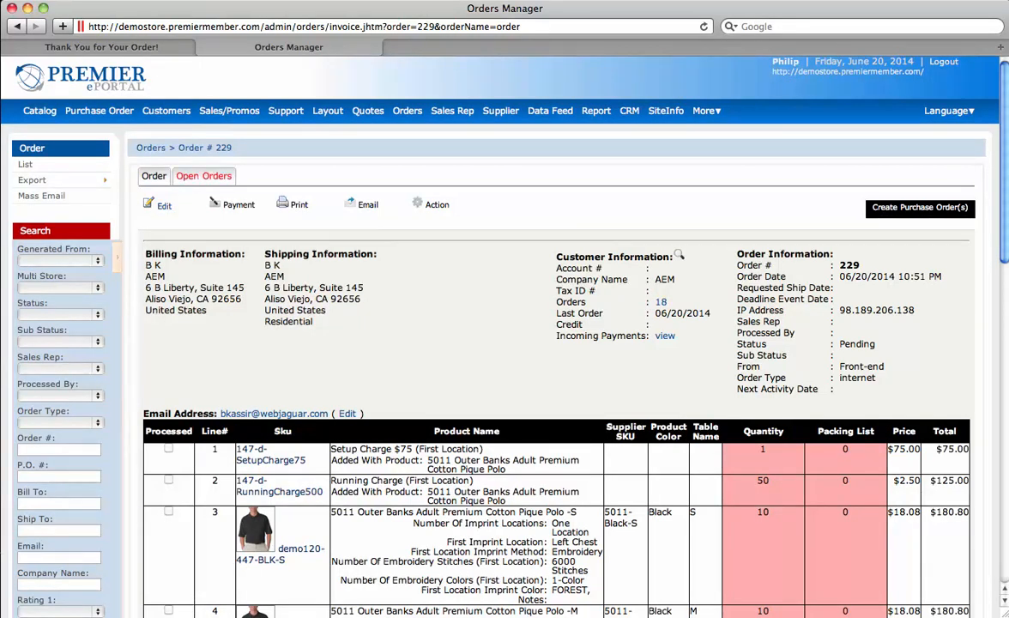
{"action": "left_click", "coordinate": [203, 175]}
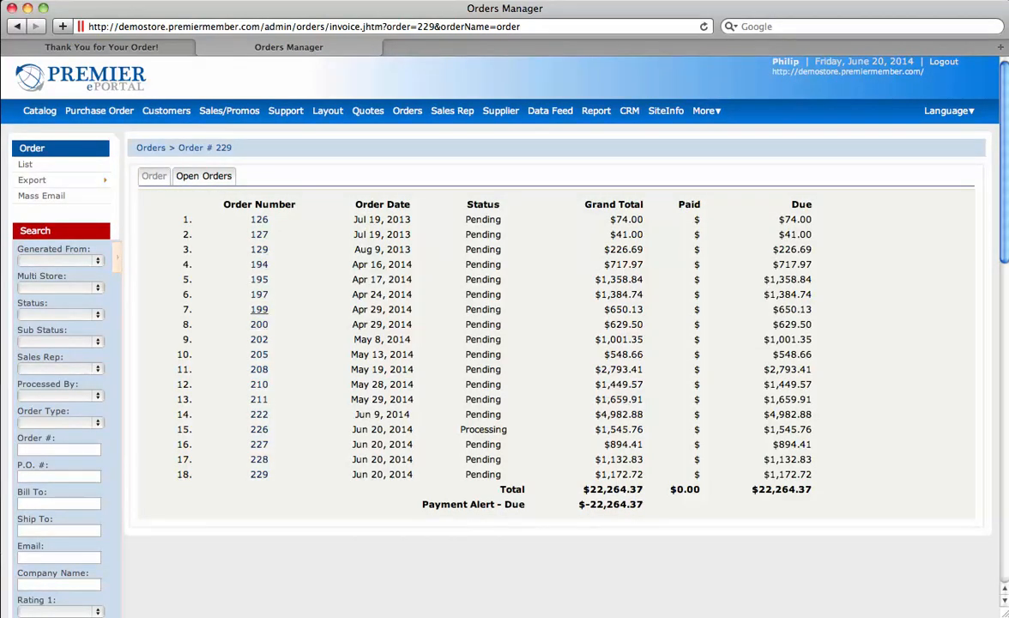
{"action": "left_click", "coordinate": [153, 175]}
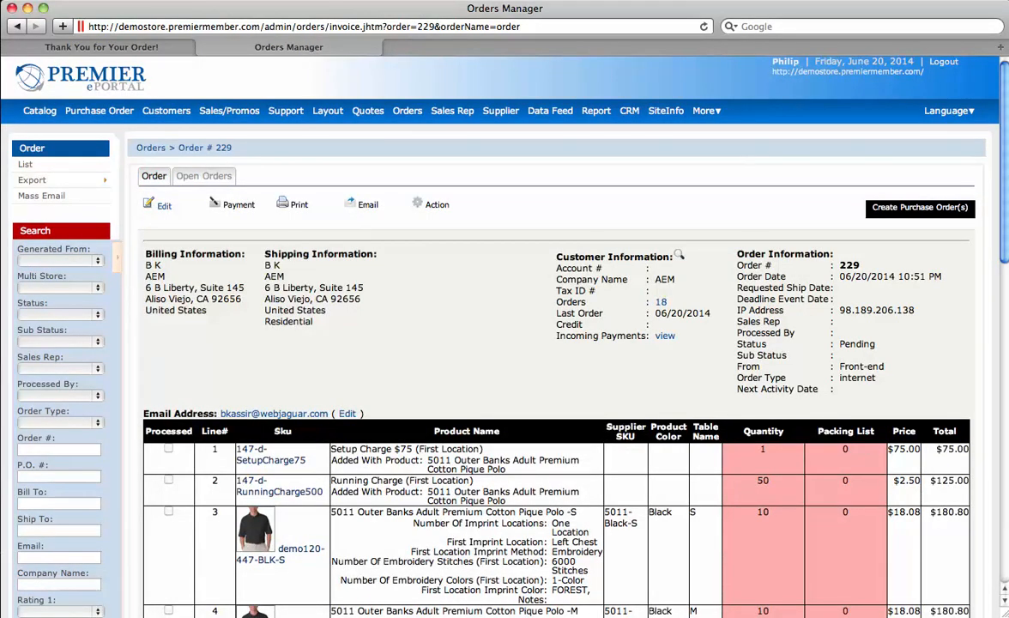
{"action": "scroll", "coordinate": [504, 343], "scroll_direction": "down", "scroll_amount": 2}
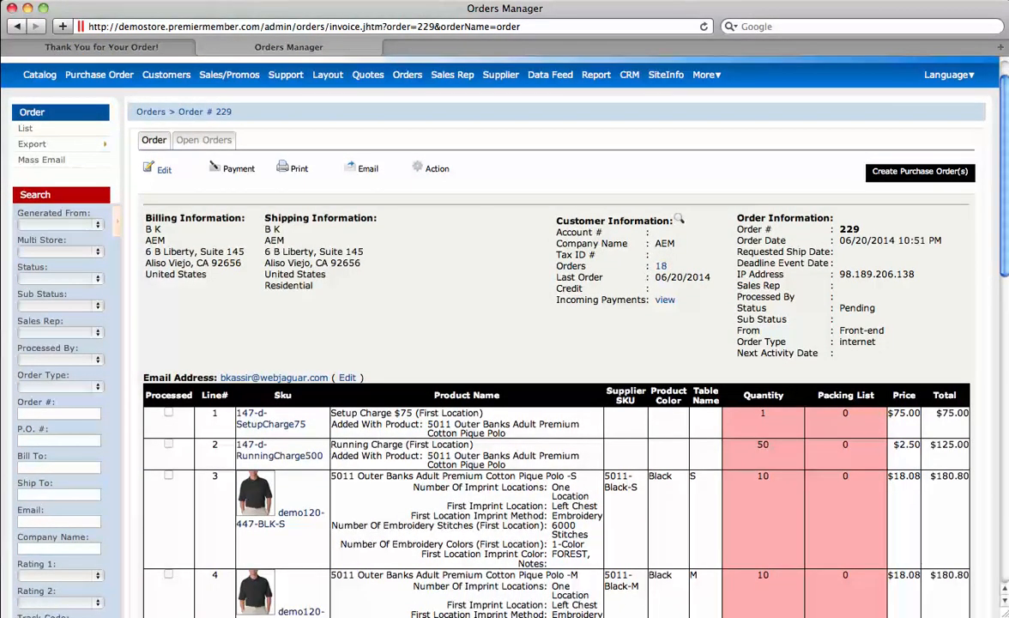
{"action": "left_click", "coordinate": [920, 173]}
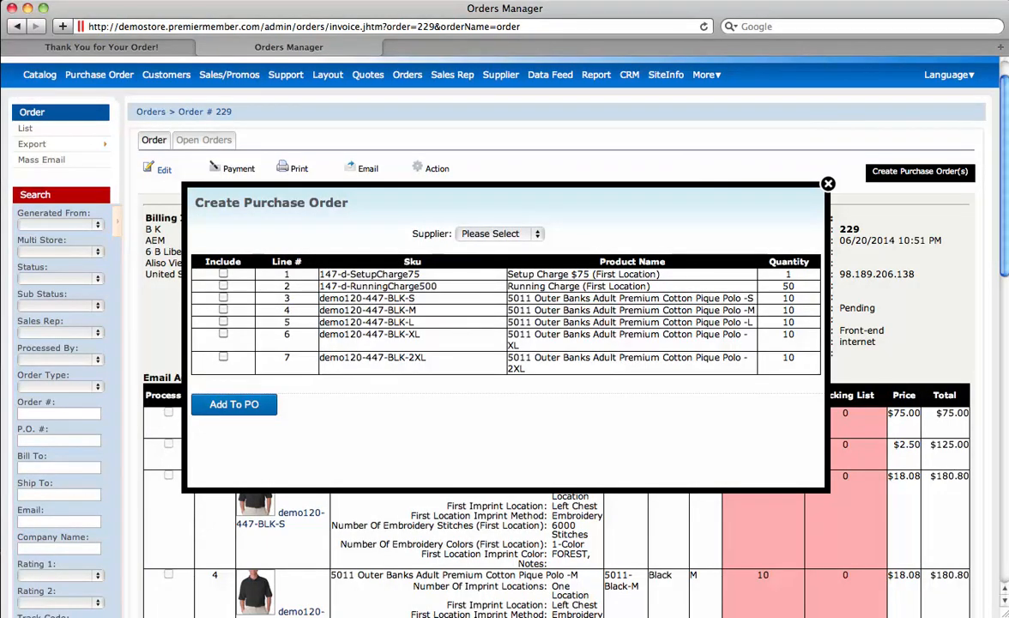
Step: Choose supplier Bodek and Rhodes, include the S through 2XL polo lines, and add them to the PO
{"action": "left_click", "coordinate": [500, 233]}
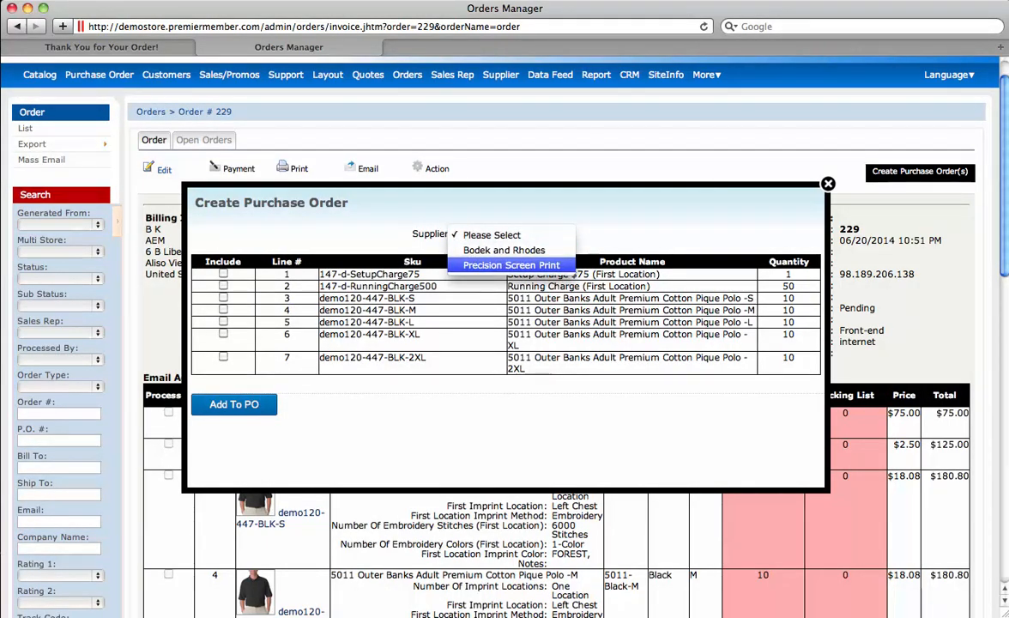
{"action": "left_click", "coordinate": [503, 249]}
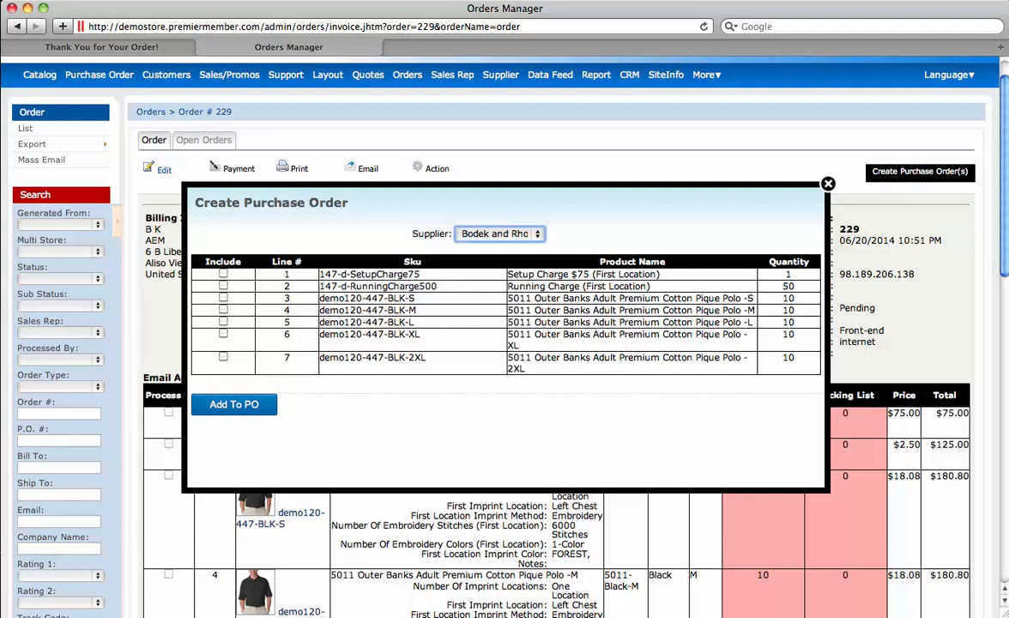
{"action": "left_click", "coordinate": [223, 332]}
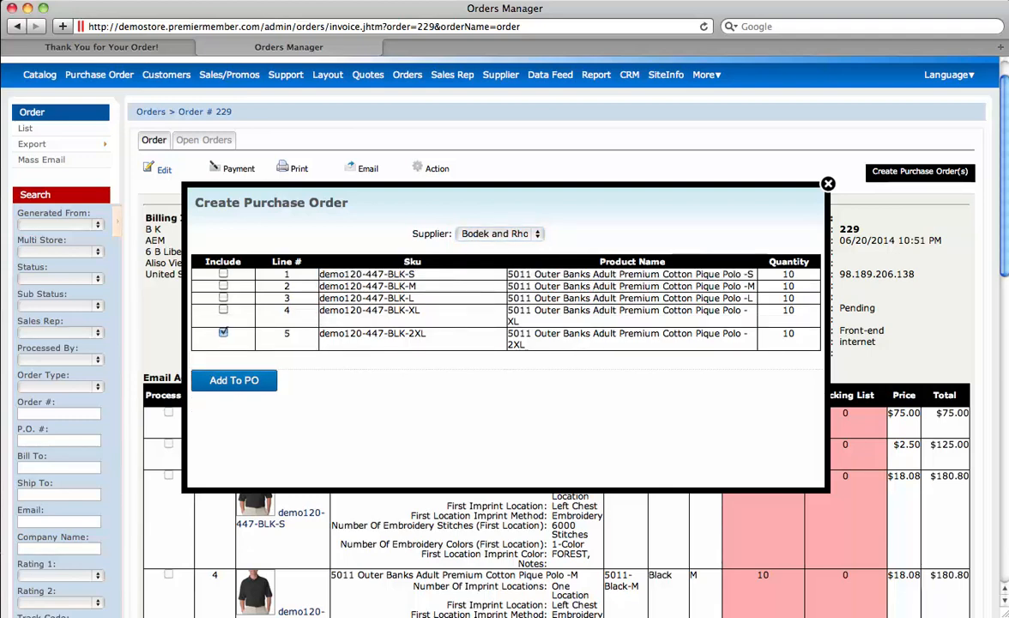
{"action": "left_click", "coordinate": [224, 309]}
{"action": "left_click", "coordinate": [223, 297]}
{"action": "left_click", "coordinate": [223, 286]}
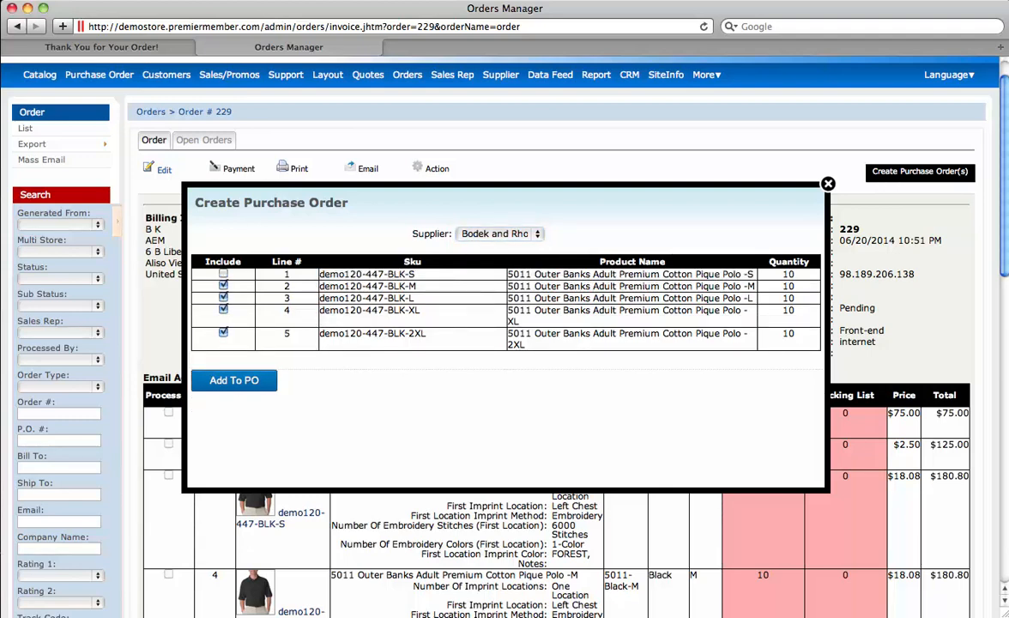
{"action": "left_click", "coordinate": [223, 273]}
{"action": "left_click", "coordinate": [234, 381]}
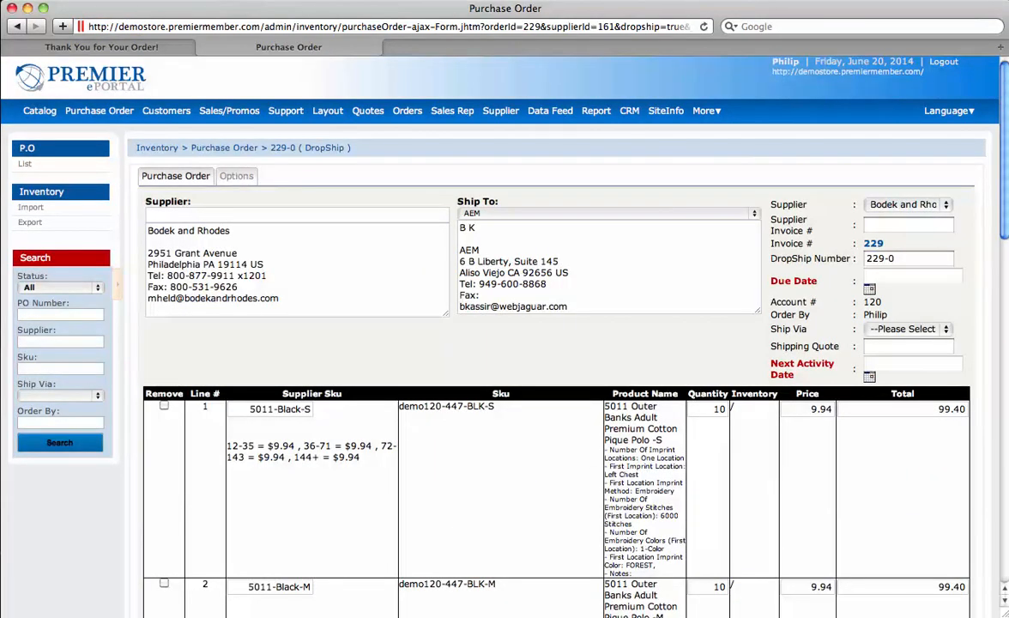
Step: Change the PO's ship-to company to Precision Screen Print
{"action": "left_click", "coordinate": [297, 215]}
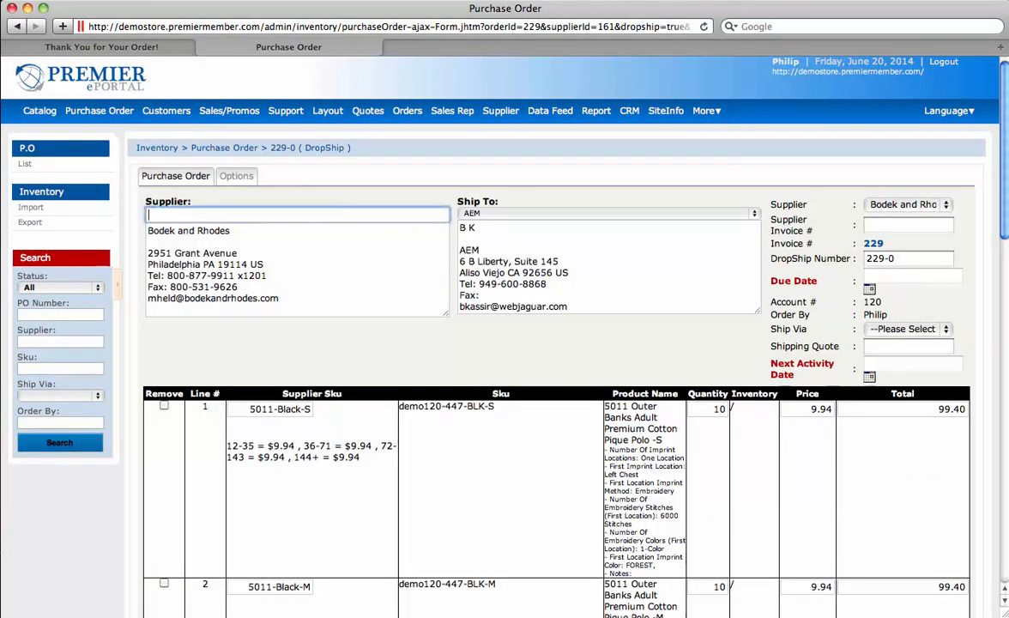
{"action": "left_click_drag", "start_coordinate": [460, 227], "coordinate": [481, 295]}
{"action": "left_click", "coordinate": [609, 213]}
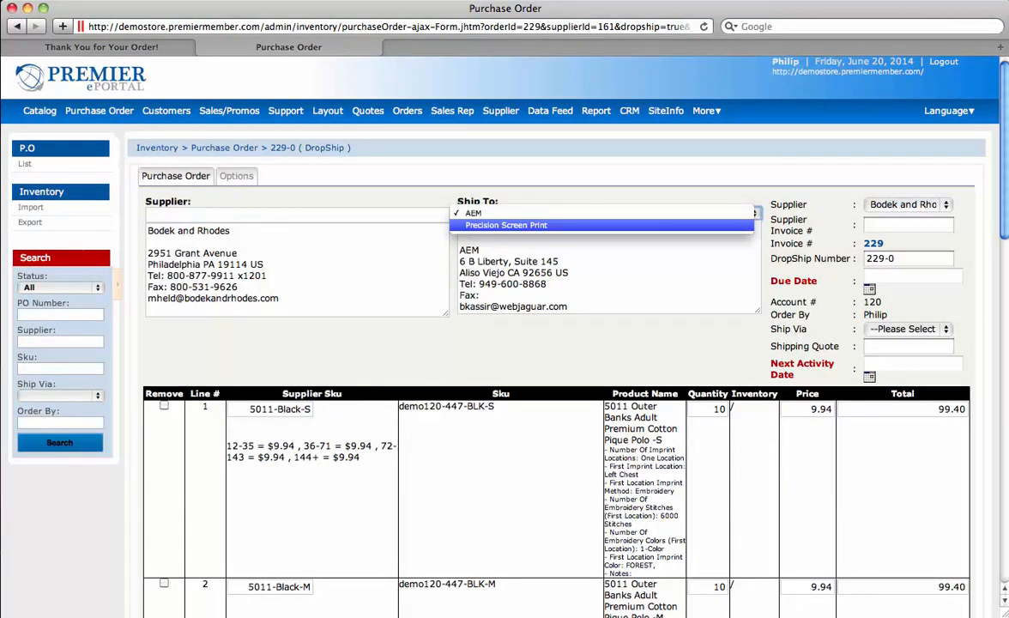
{"action": "left_click", "coordinate": [506, 225]}
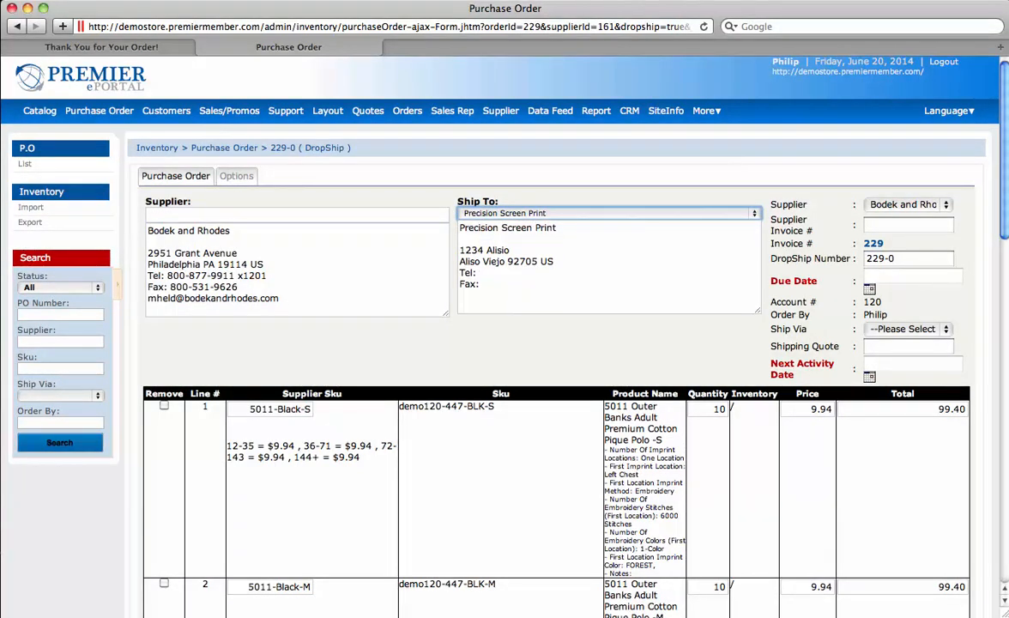
{"action": "scroll", "coordinate": [558, 343], "scroll_direction": "down", "scroll_amount": 8}
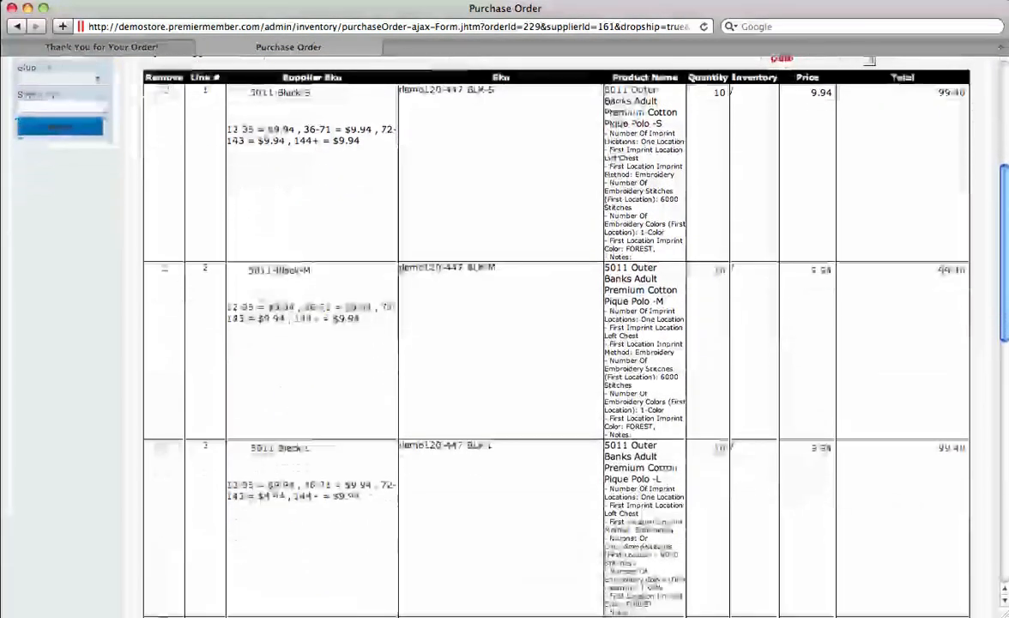
{"action": "scroll", "coordinate": [558, 343], "scroll_direction": "down", "scroll_amount": 10}
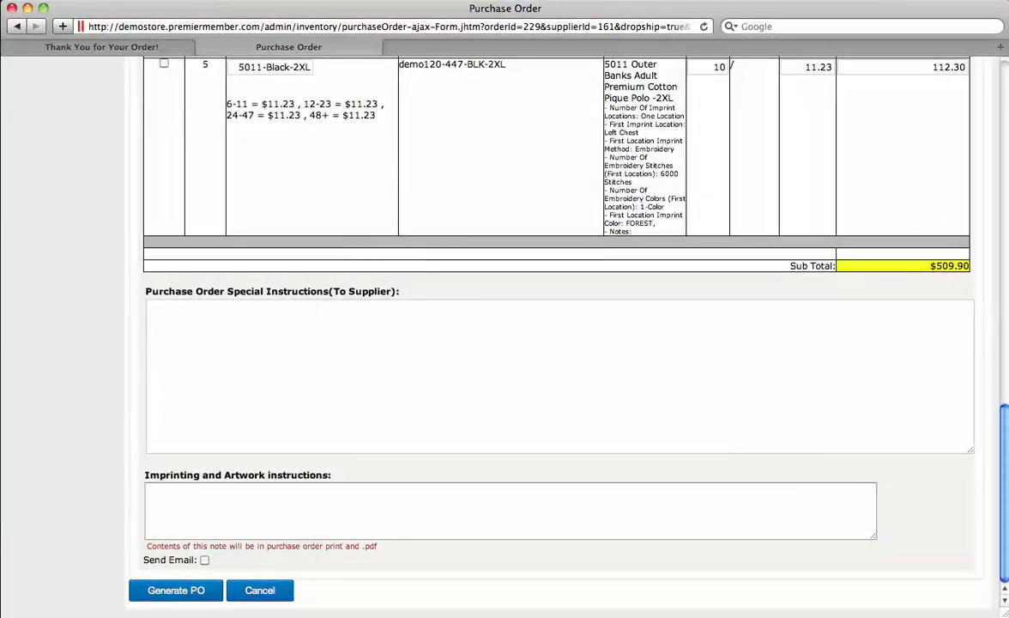
Step: Turn on Send Email, replace the To address with a different recipient, and generate PO 229-0
{"action": "left_click", "coordinate": [204, 561]}
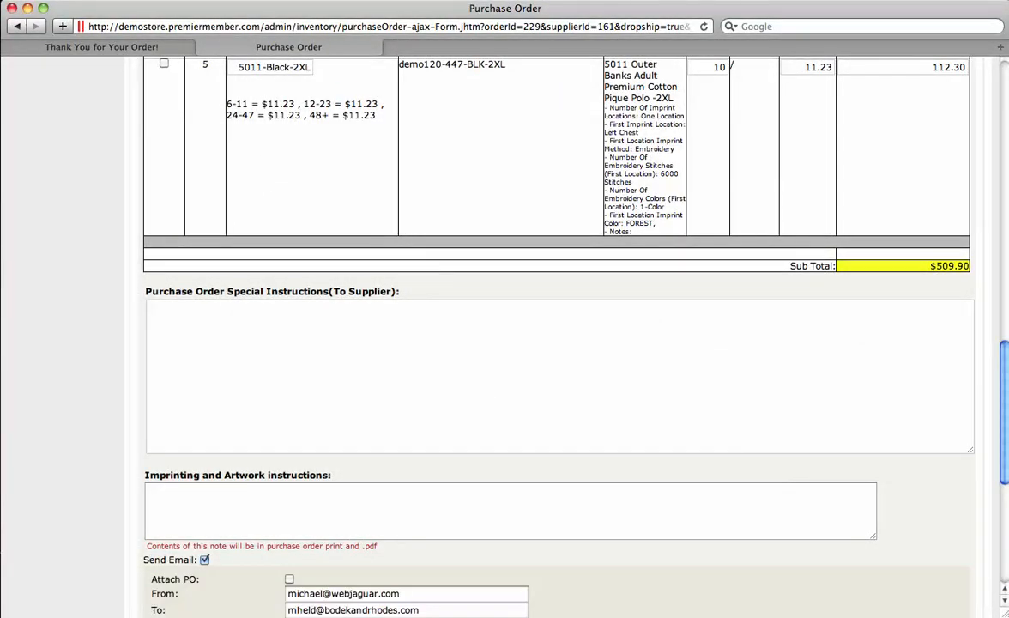
{"action": "scroll", "coordinate": [558, 343], "scroll_direction": "down", "scroll_amount": 8}
{"action": "triple_click", "coordinate": [353, 283]}
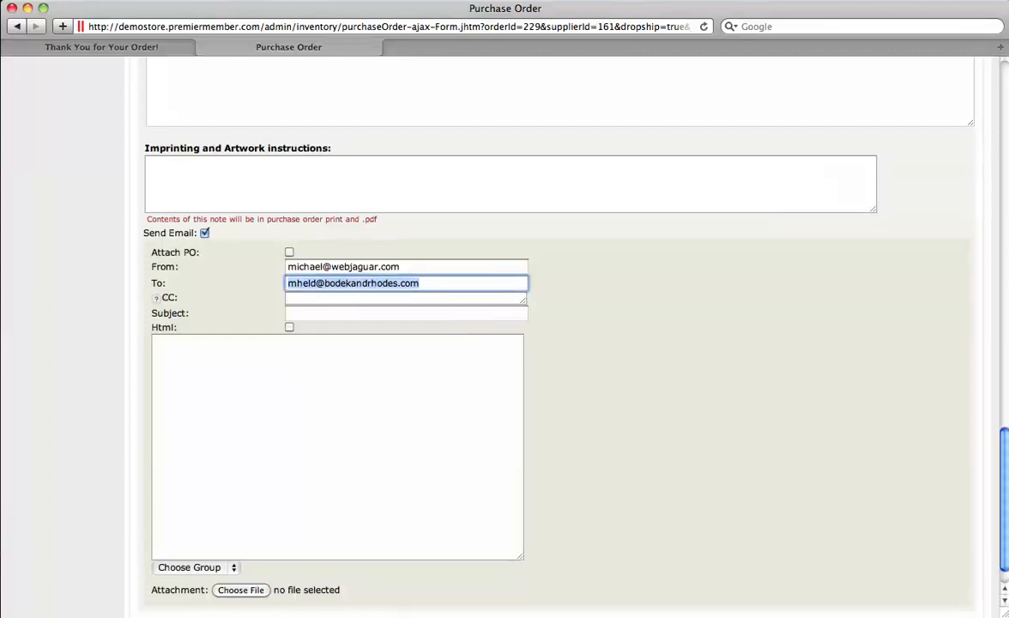
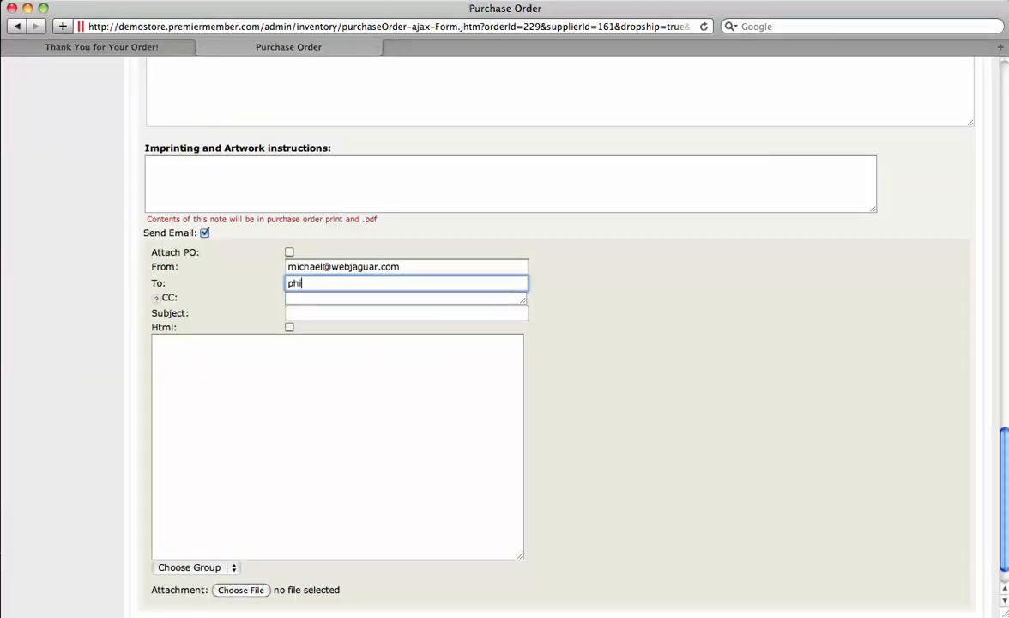
{"action": "scroll", "coordinate": [549, 344], "scroll_direction": "down", "scroll_amount": 2}
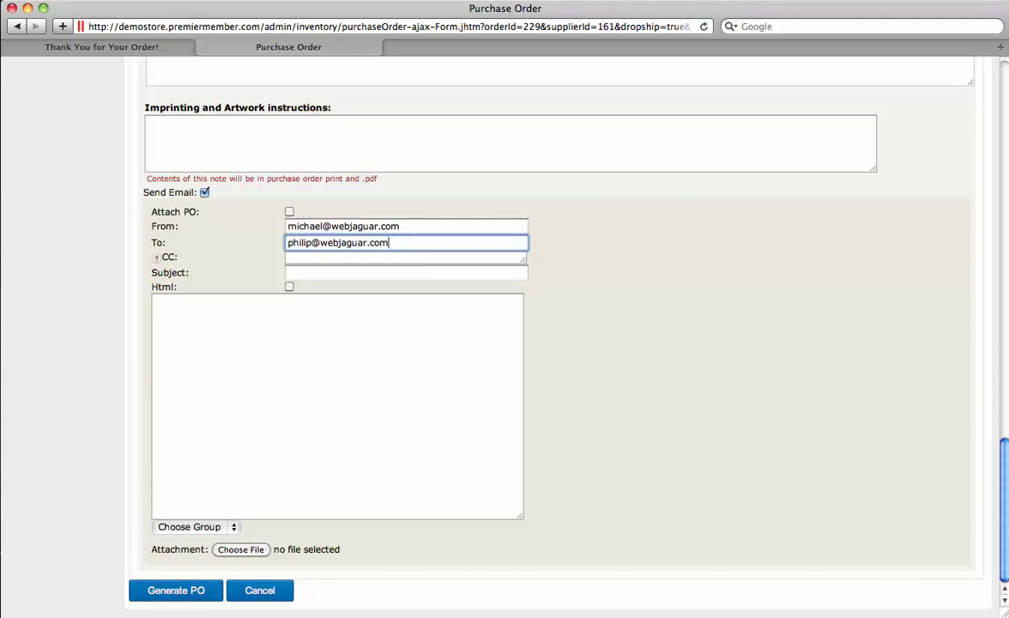
{"action": "key", "text": "shift+Tab"}
{"action": "key", "text": "shift+Tab"}
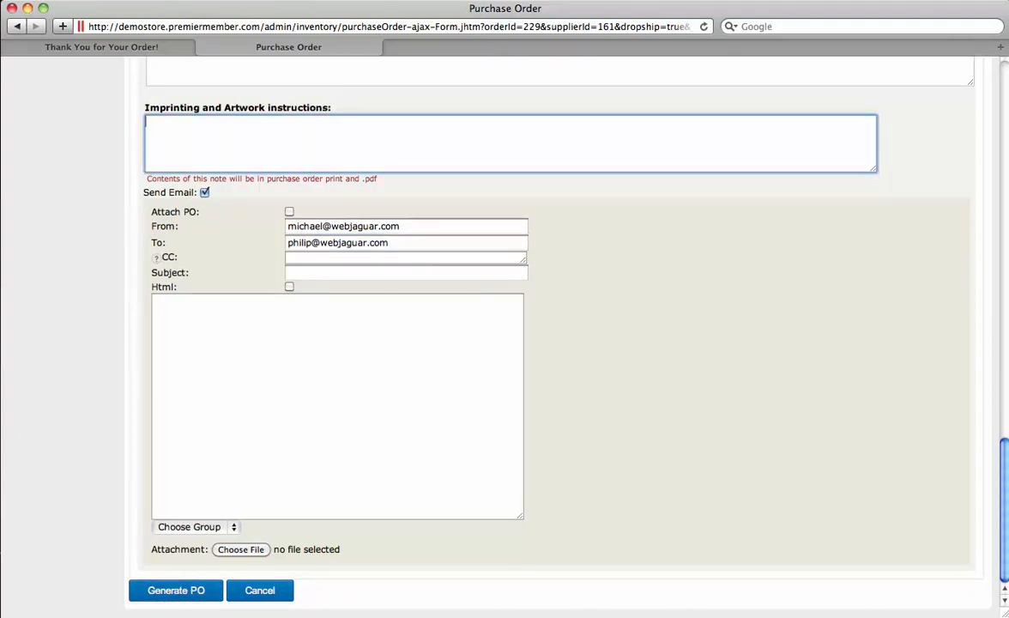
{"action": "left_click", "coordinate": [176, 590]}
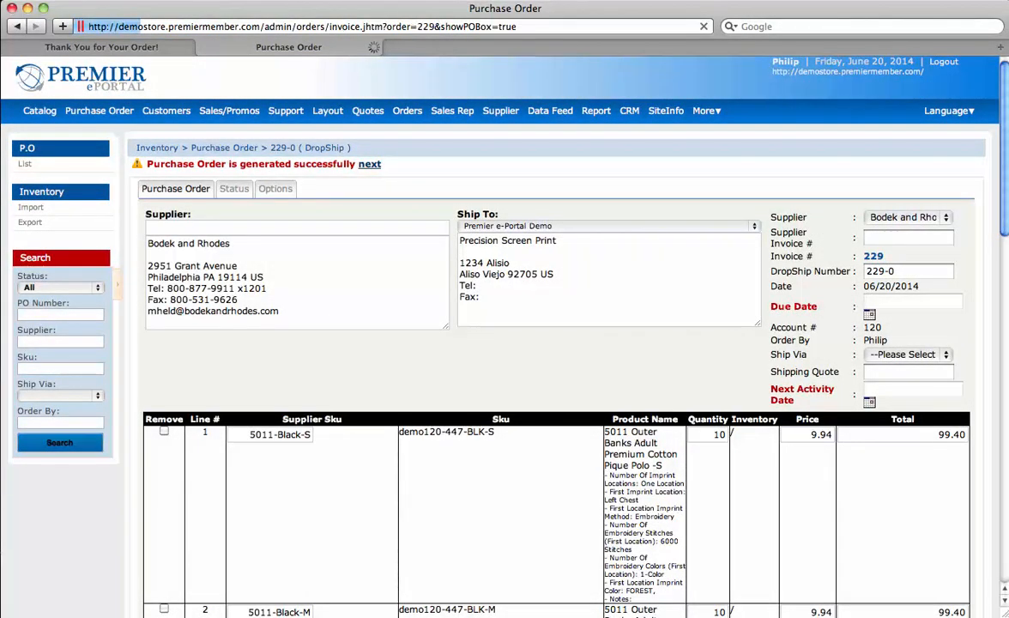
Step: Review order 229's lines and open the Create Purchase Order form for its setup and running charges
{"action": "scroll", "coordinate": [558, 386], "scroll_direction": "down", "scroll_amount": 6}
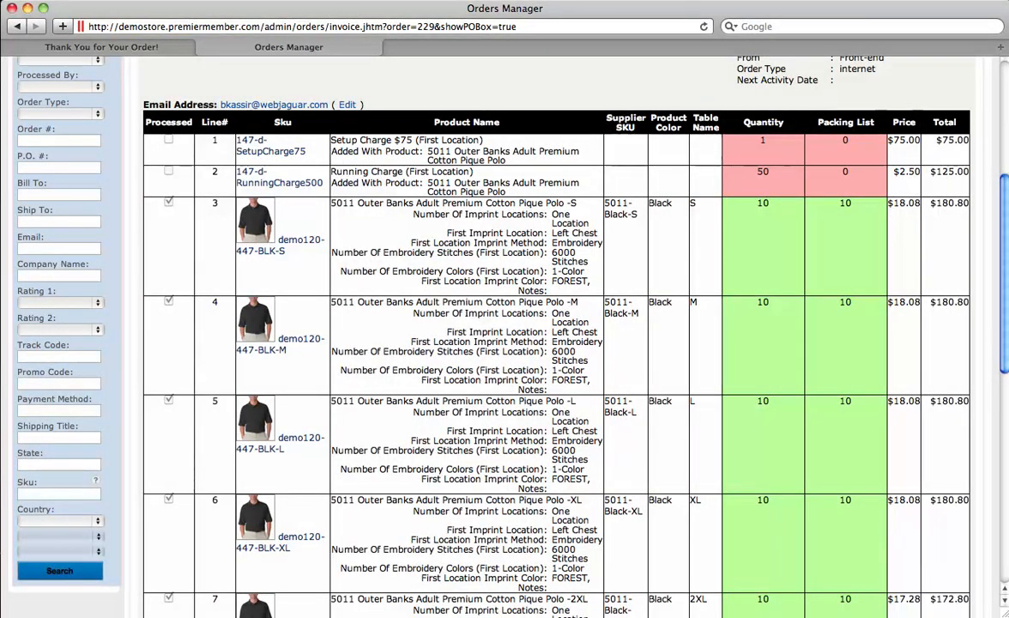
{"action": "scroll", "coordinate": [558, 343], "scroll_direction": "down", "scroll_amount": 2}
{"action": "scroll", "coordinate": [558, 343], "scroll_direction": "down", "scroll_amount": 5}
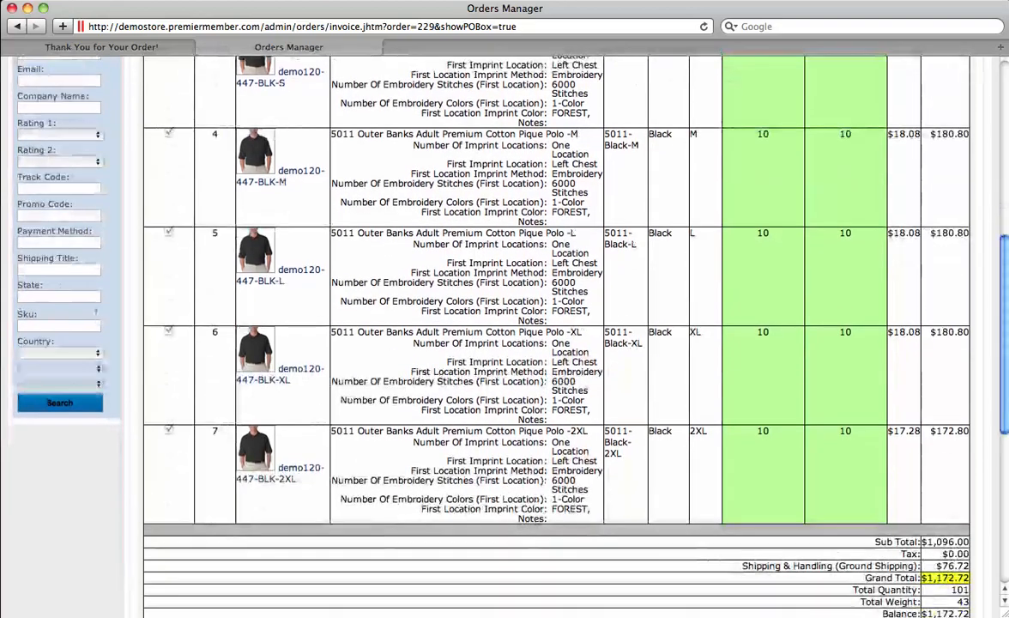
{"action": "scroll", "coordinate": [558, 344], "scroll_direction": "up", "scroll_amount": 5}
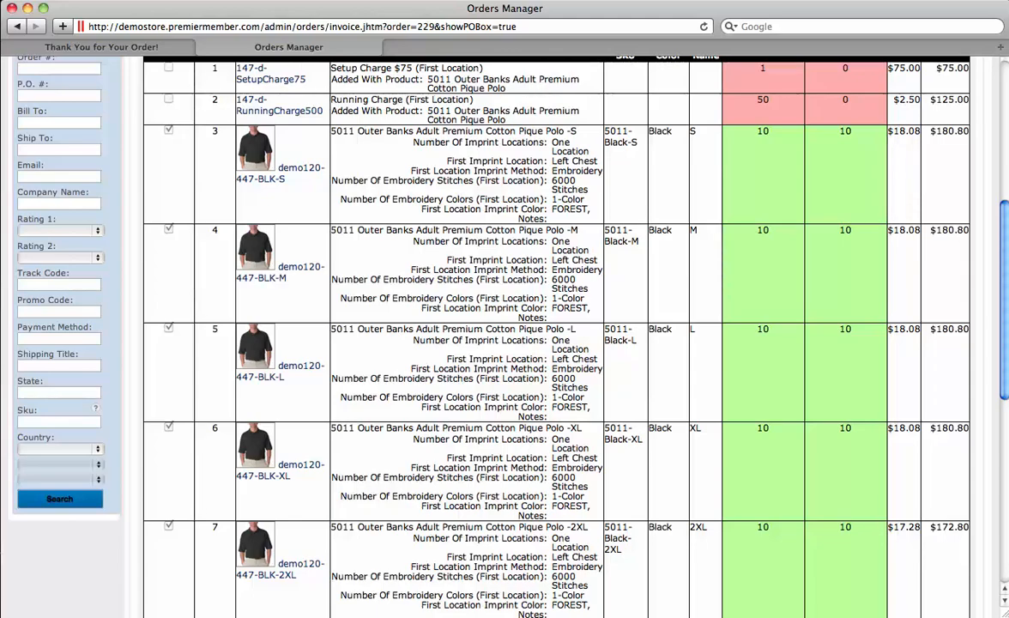
{"action": "scroll", "coordinate": [558, 343], "scroll_direction": "down", "scroll_amount": 1}
{"action": "scroll", "coordinate": [558, 344], "scroll_direction": "up", "scroll_amount": 10}
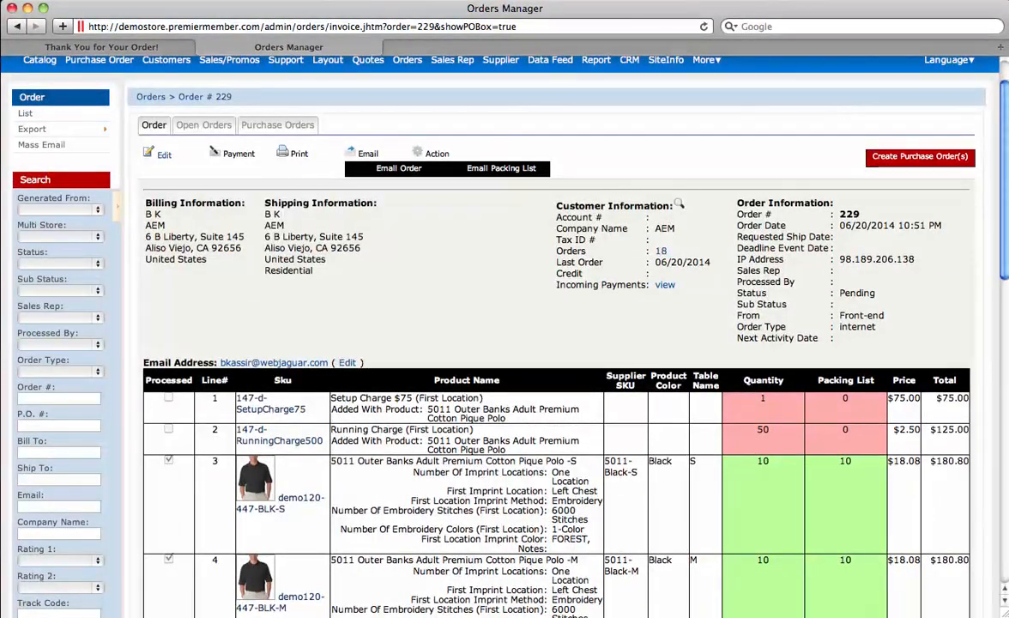
{"action": "left_click", "coordinate": [920, 157]}
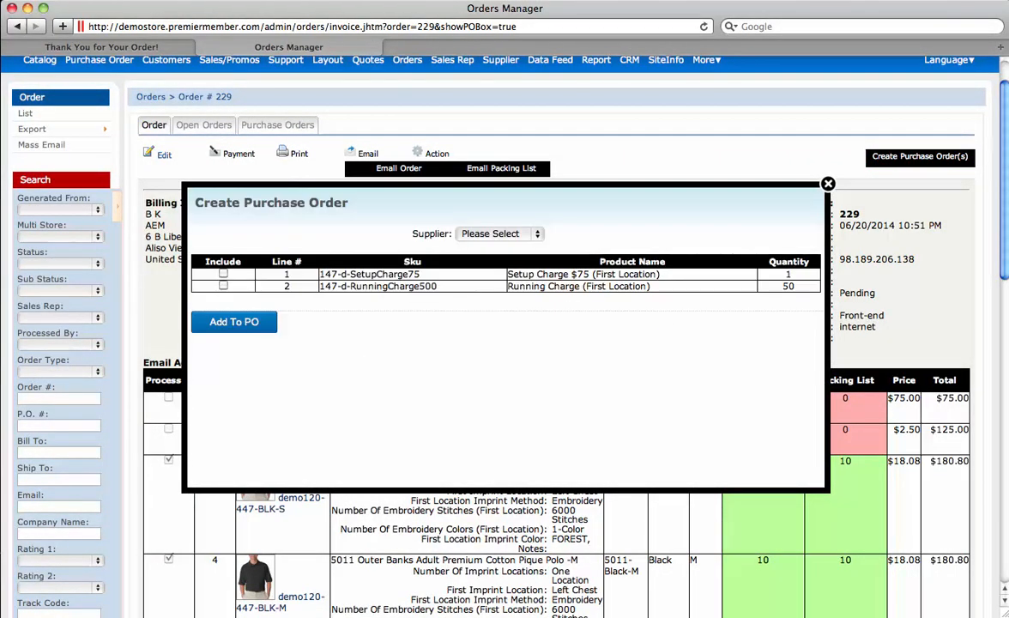
Step: Create drop-ship PO 229-1 from Precision Screen Print with the setup and running charge lines
{"action": "left_click", "coordinate": [492, 233]}
{"action": "left_click", "coordinate": [511, 250]}
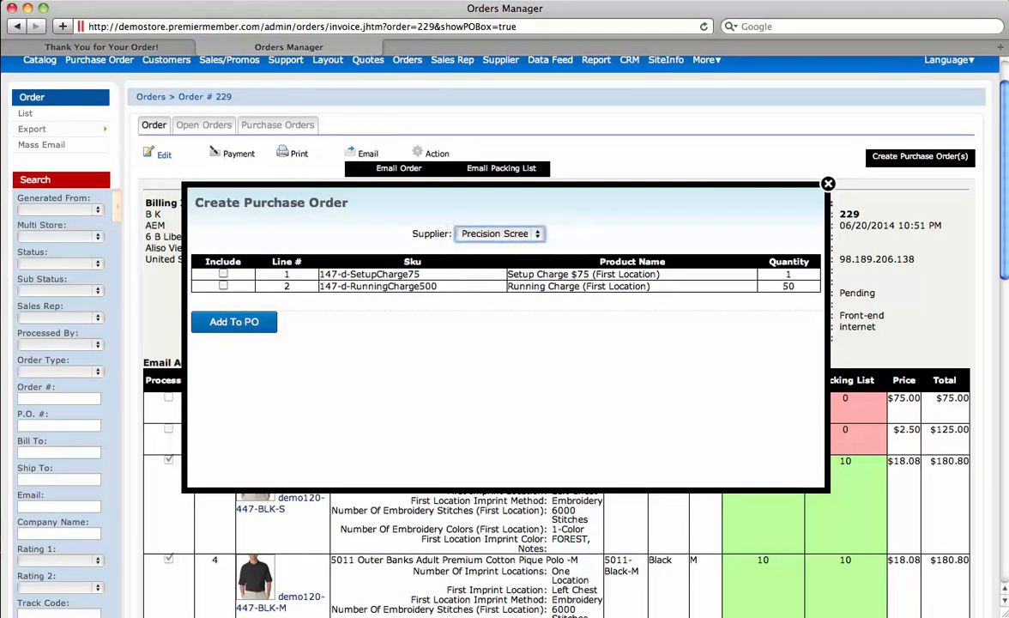
{"action": "left_click", "coordinate": [223, 285]}
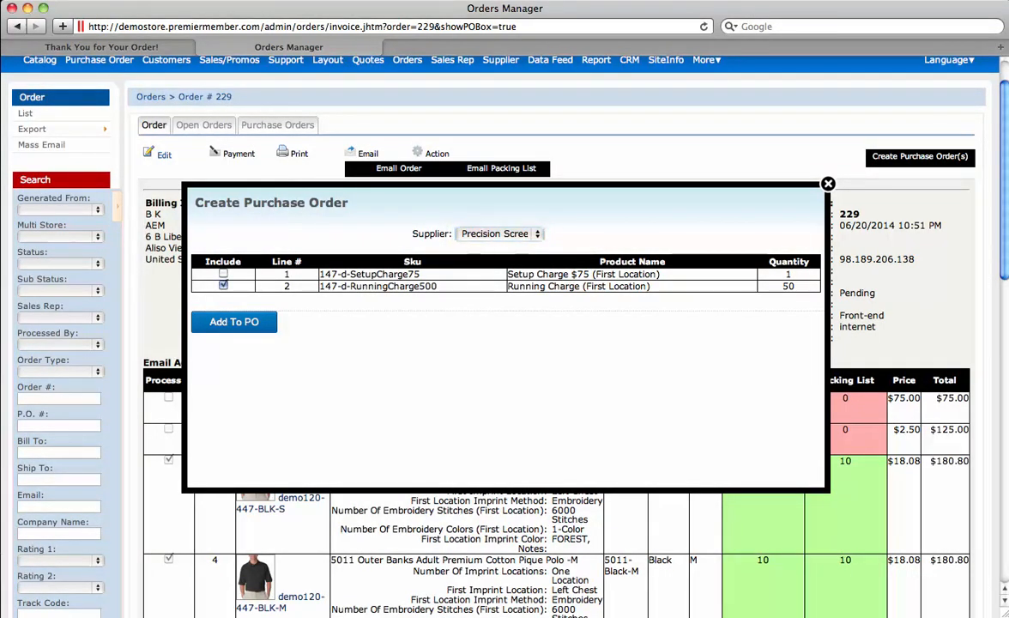
{"action": "left_click", "coordinate": [223, 273]}
{"action": "left_click", "coordinate": [234, 322]}
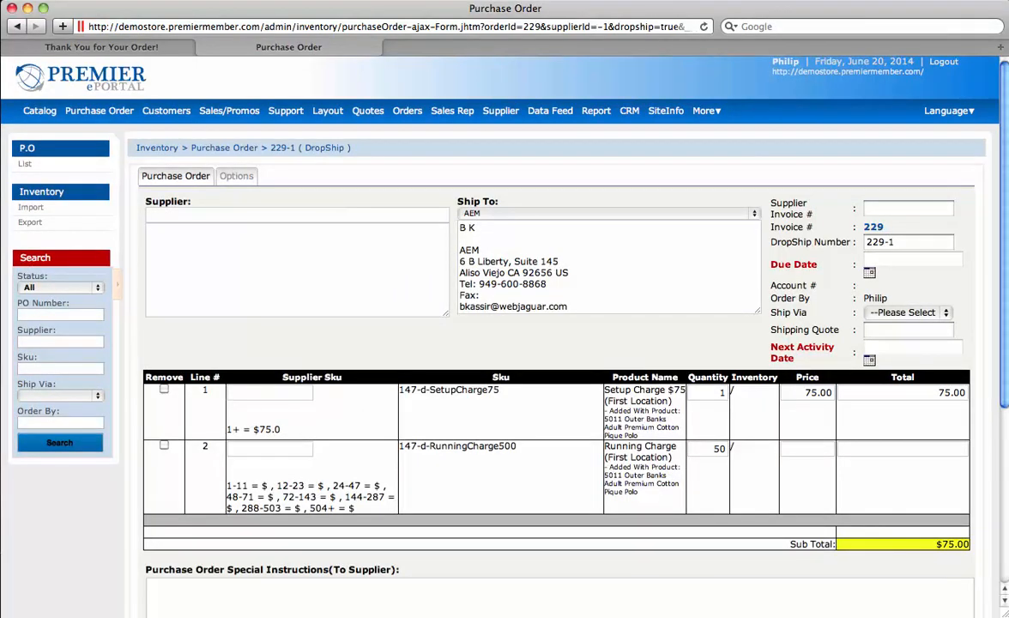
Step: Turn on Send Email for PO 229-1 and look over its instructions and attachment options
{"action": "scroll", "coordinate": [504, 343], "scroll_direction": "down", "scroll_amount": 3}
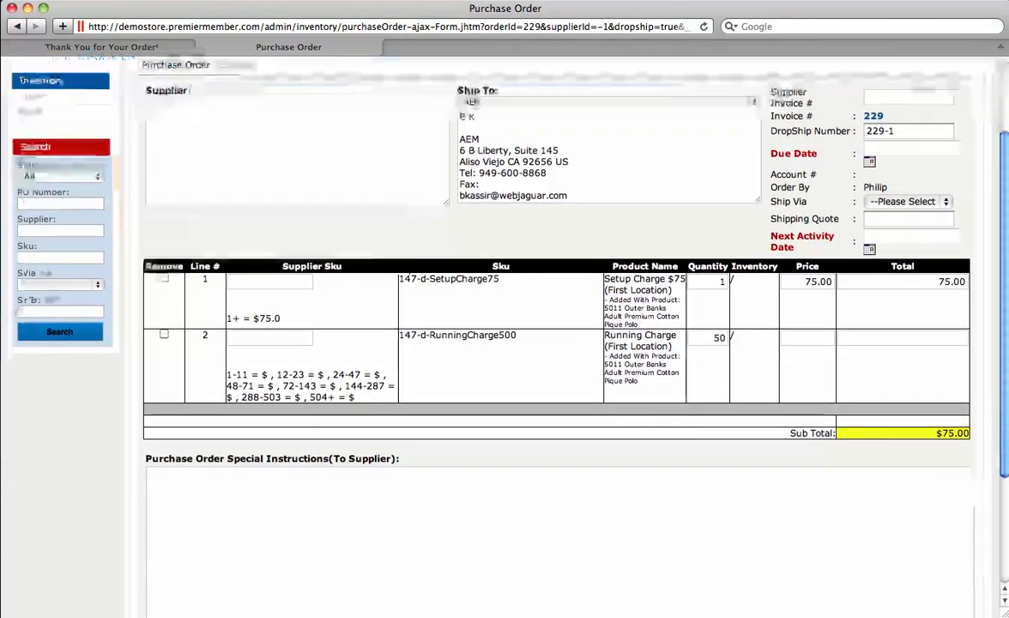
{"action": "scroll", "coordinate": [505, 343], "scroll_direction": "down", "scroll_amount": 4}
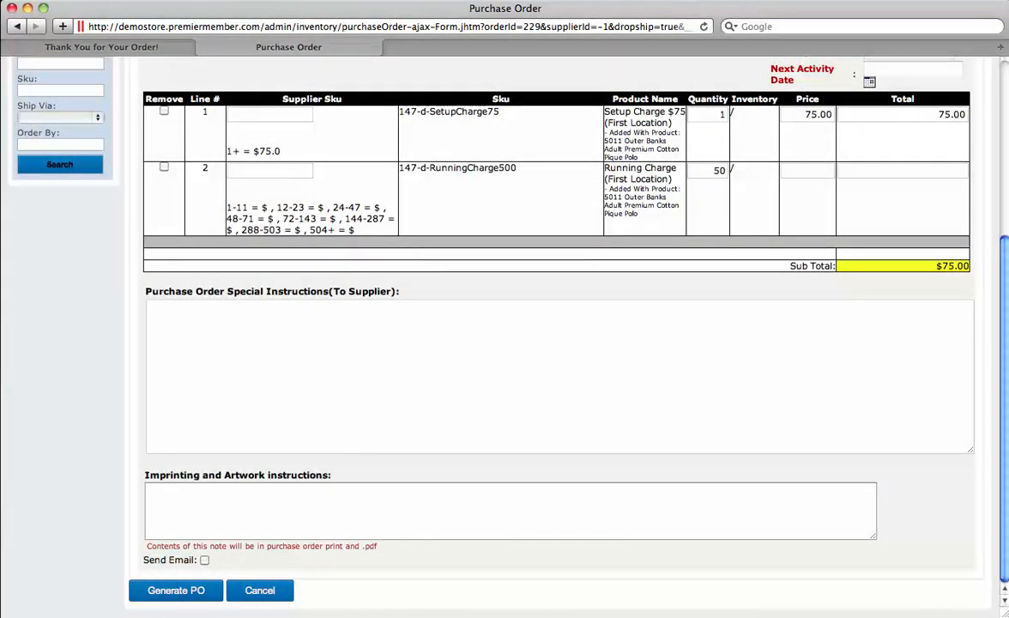
{"action": "left_click", "coordinate": [204, 560]}
{"action": "scroll", "coordinate": [505, 344], "scroll_direction": "down", "scroll_amount": 8}
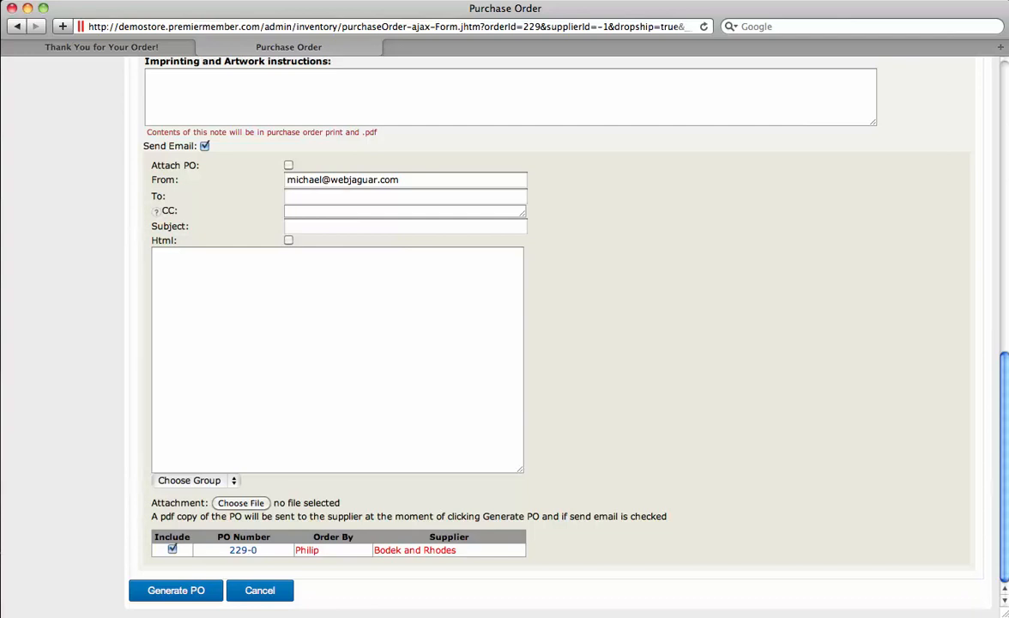
{"action": "left_click_drag", "start_coordinate": [458, 551], "coordinate": [330, 550]}
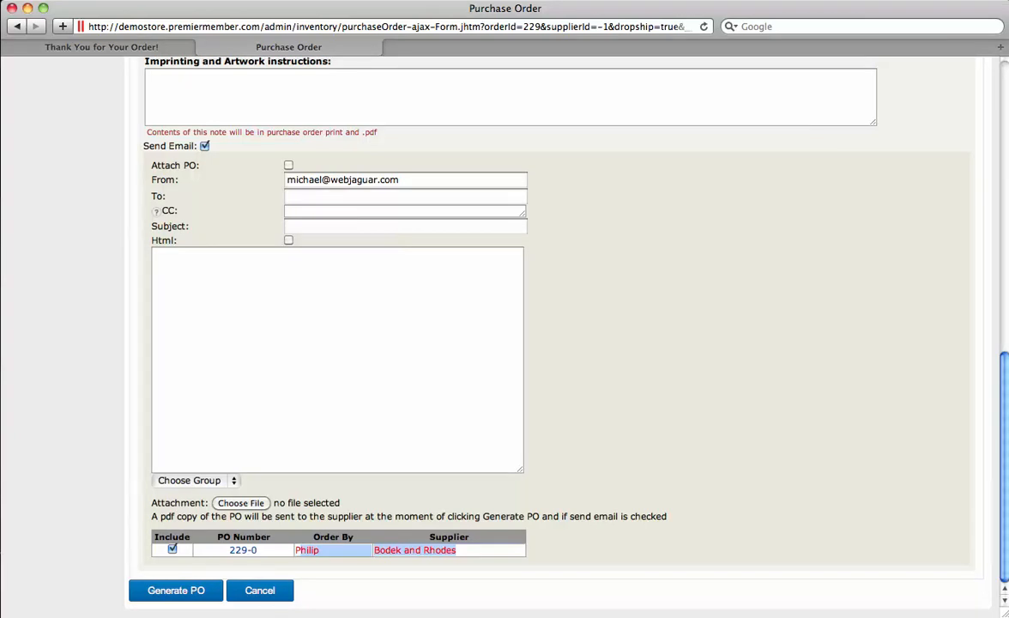
{"action": "left_click", "coordinate": [433, 508]}
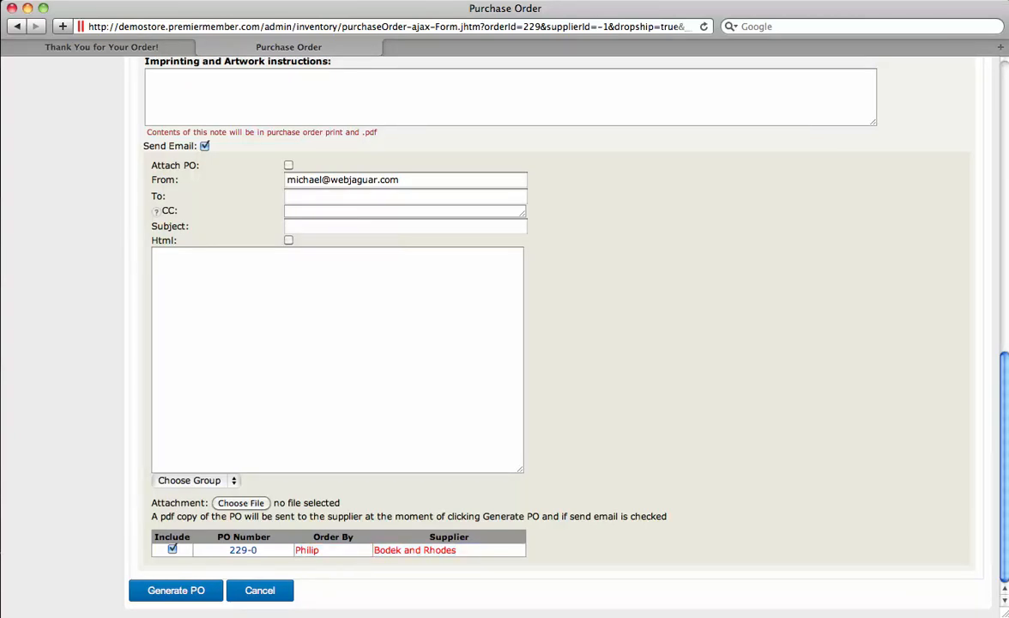
{"action": "left_click", "coordinate": [146, 75]}
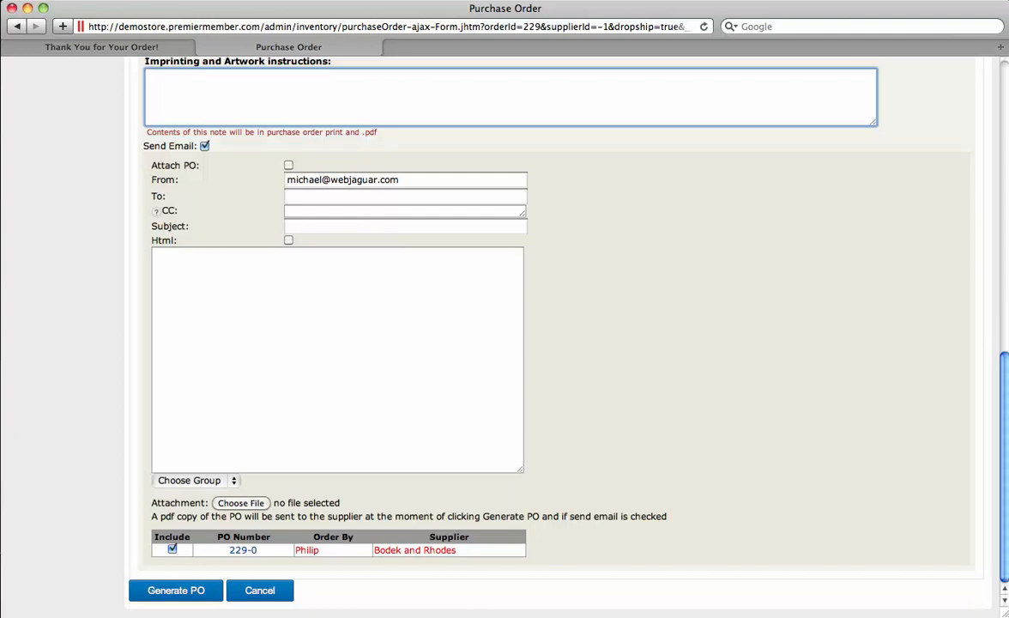
{"action": "left_click", "coordinate": [240, 503]}
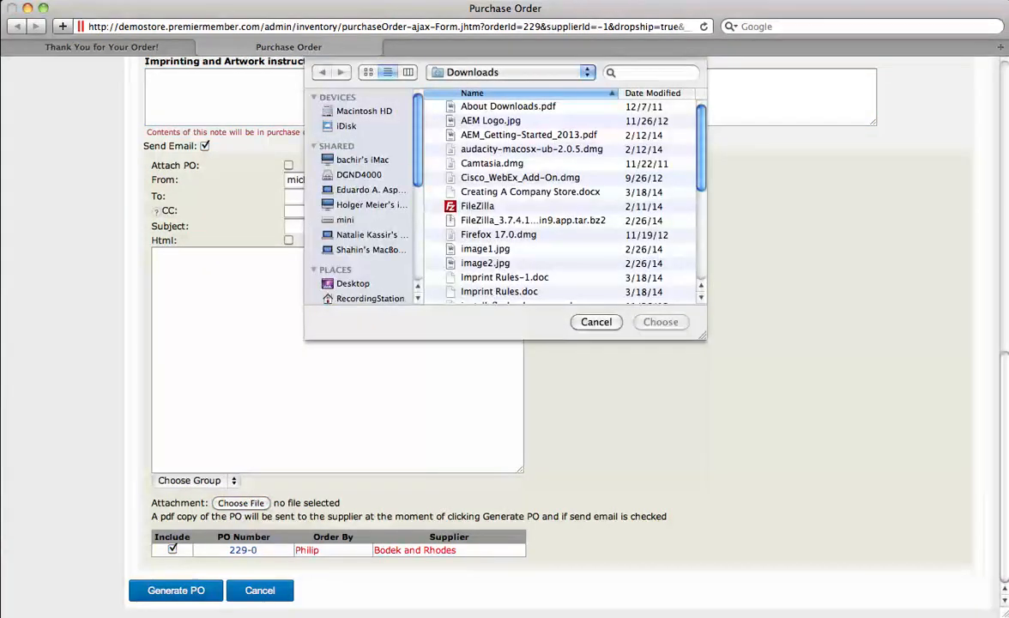
{"action": "key", "text": "Escape"}
Step: Fill the supplier email from the All Messages 'Purchase Orders Message' template and generate PO 229-1
{"action": "left_click", "coordinate": [196, 479]}
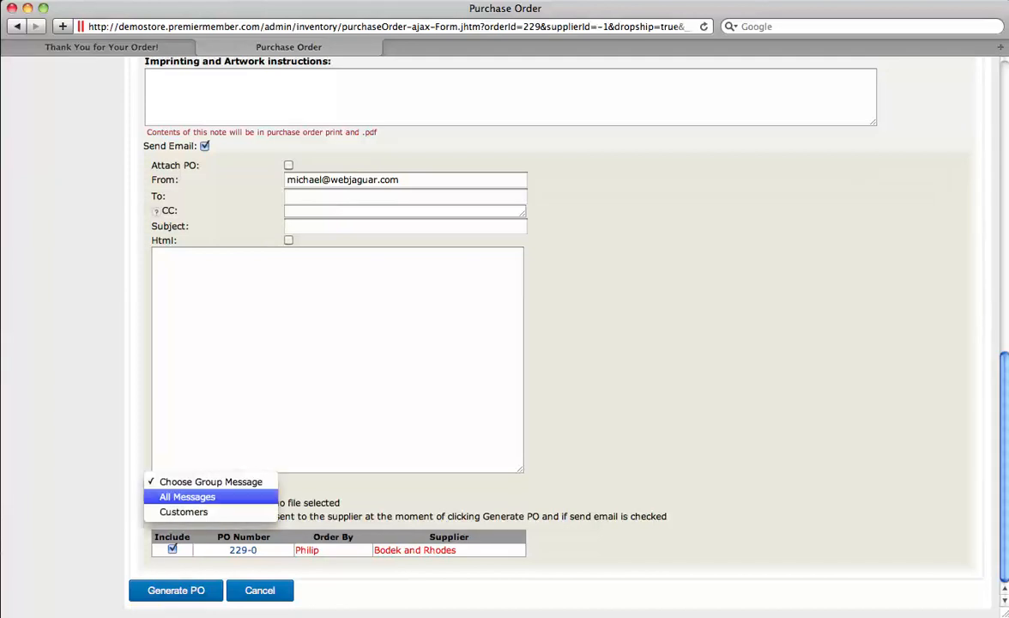
{"action": "left_click", "coordinate": [185, 497]}
{"action": "left_click", "coordinate": [200, 497]}
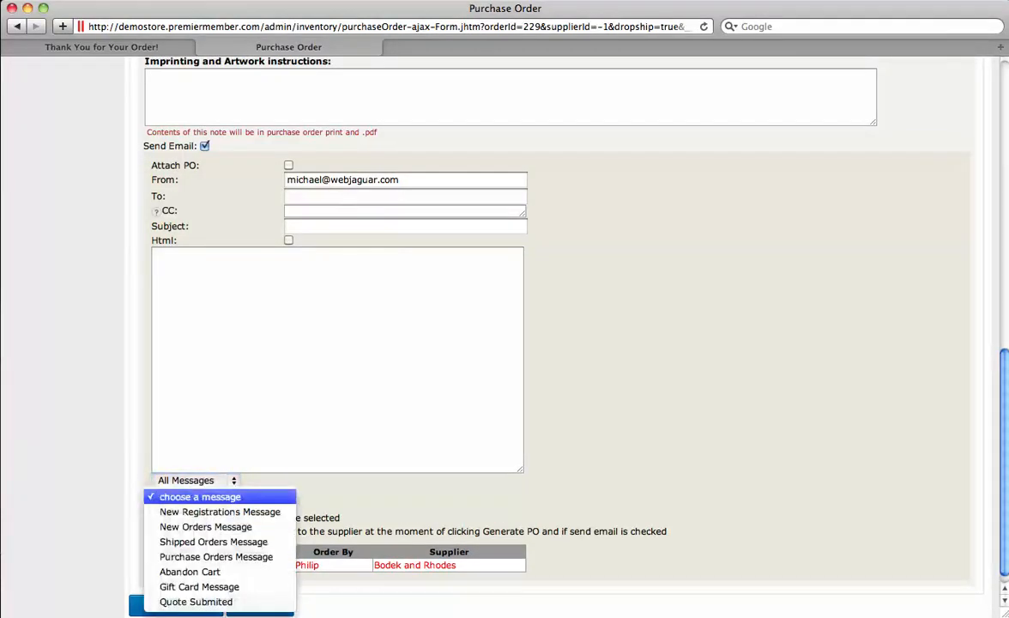
{"action": "key", "text": "Return"}
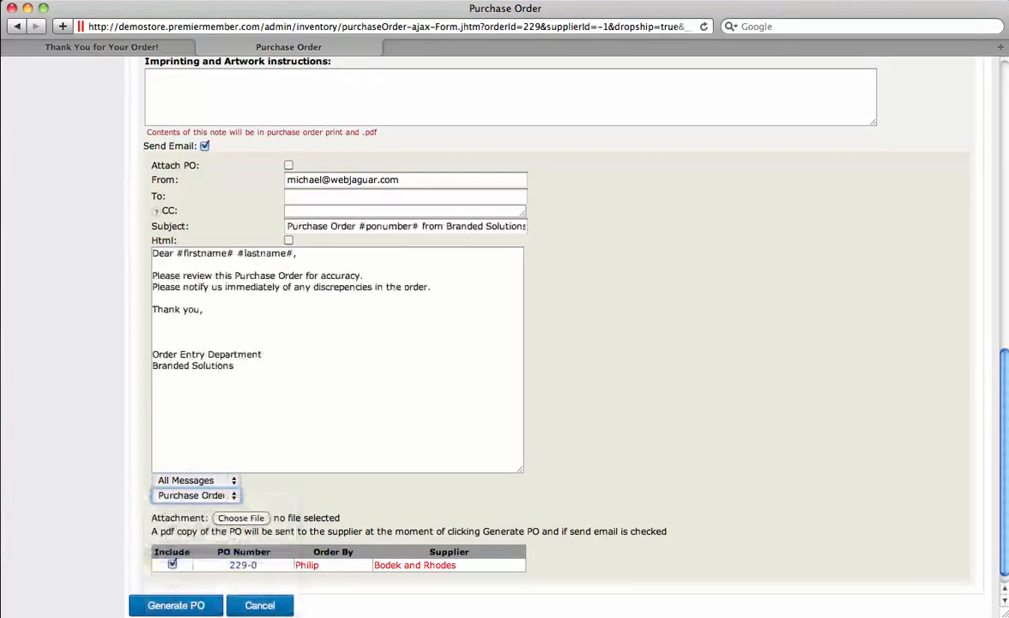
{"action": "left_click_drag", "start_coordinate": [183, 253], "coordinate": [287, 253]}
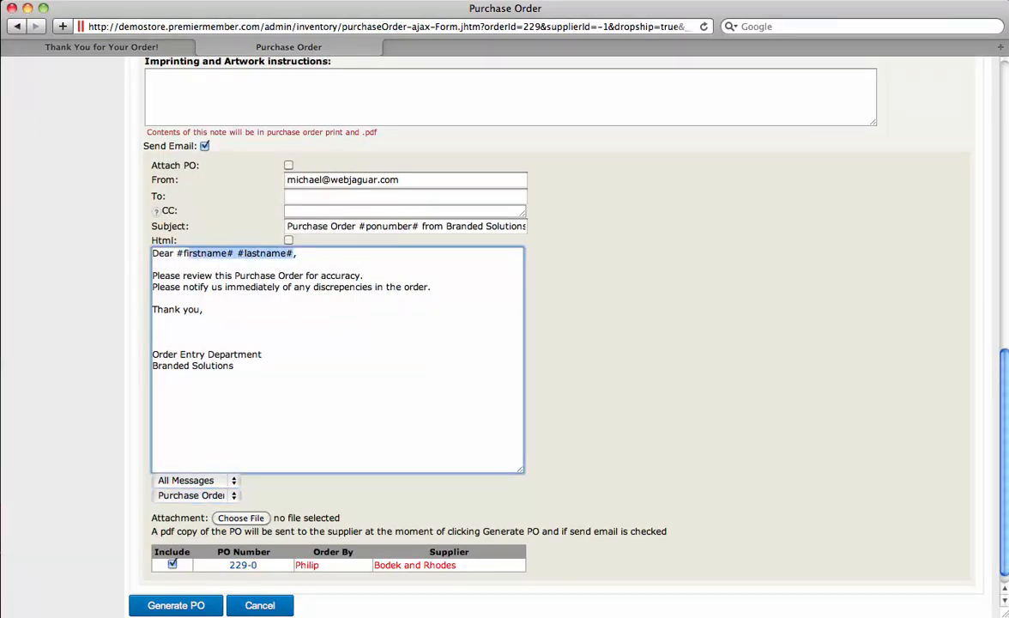
{"action": "scroll", "coordinate": [515, 343], "scroll_direction": "down", "scroll_amount": 1}
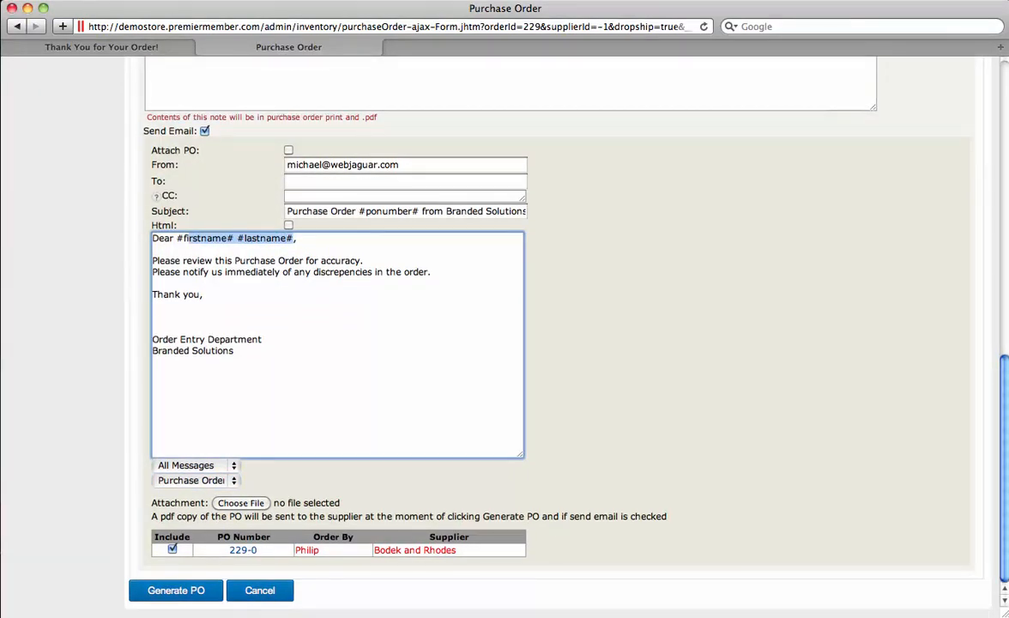
{"action": "left_click", "coordinate": [176, 590]}
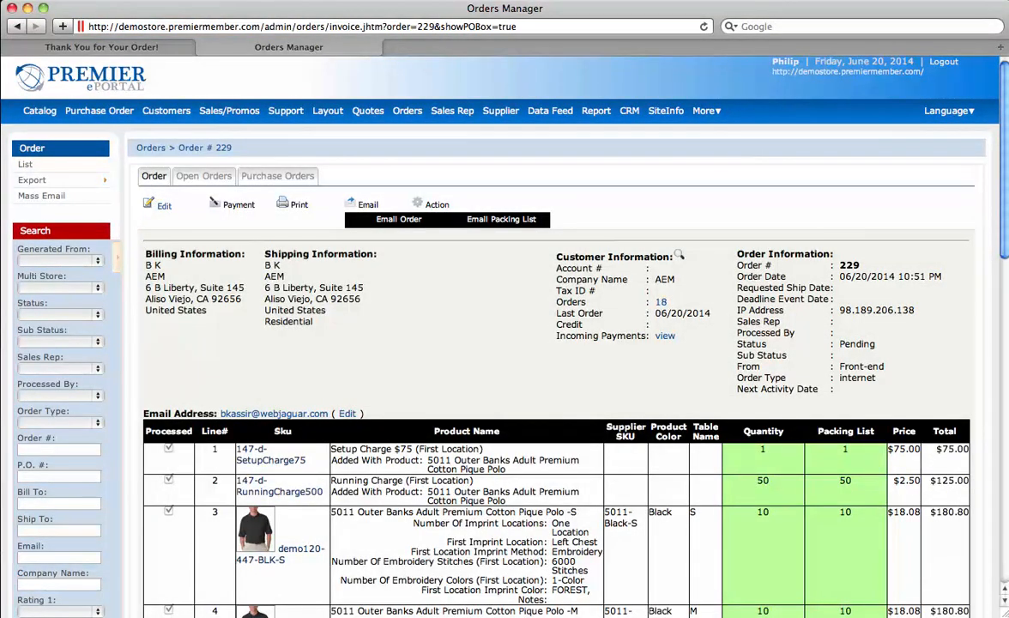
Step: Turn on Notify Customer and apply the All Messages 'Shipped Orders Message' template
{"action": "scroll", "coordinate": [550, 343], "scroll_direction": "down", "scroll_amount": 5}
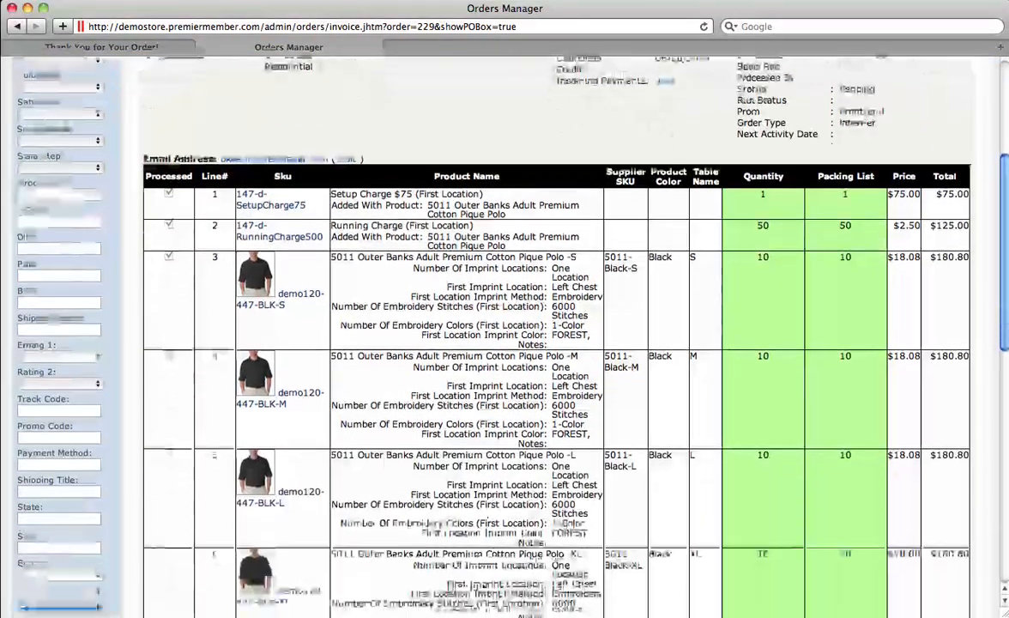
{"action": "scroll", "coordinate": [549, 343], "scroll_direction": "down", "scroll_amount": 8}
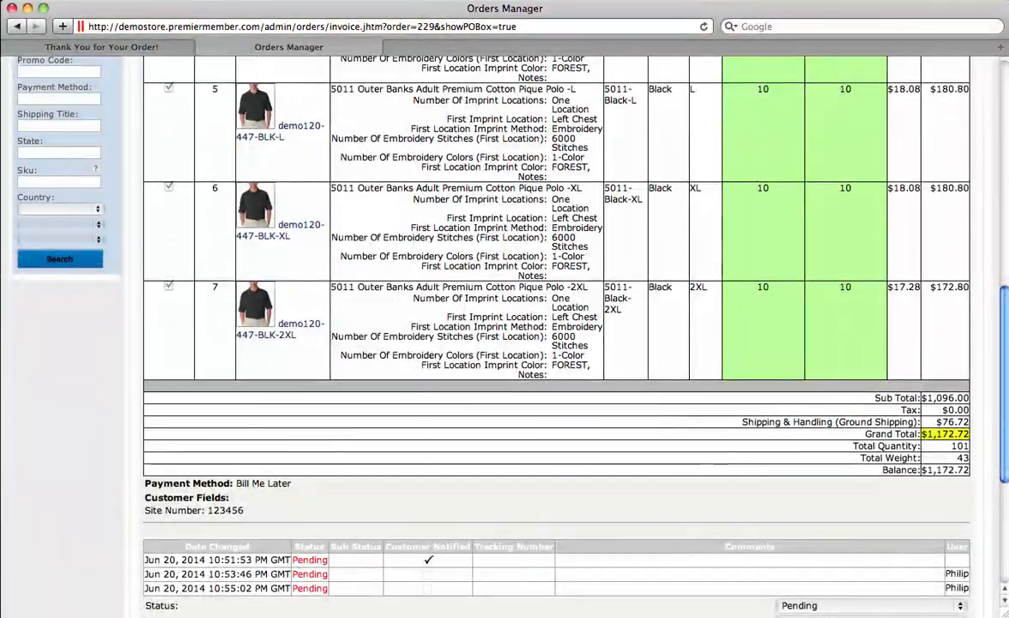
{"action": "scroll", "coordinate": [558, 343], "scroll_direction": "down", "scroll_amount": 6}
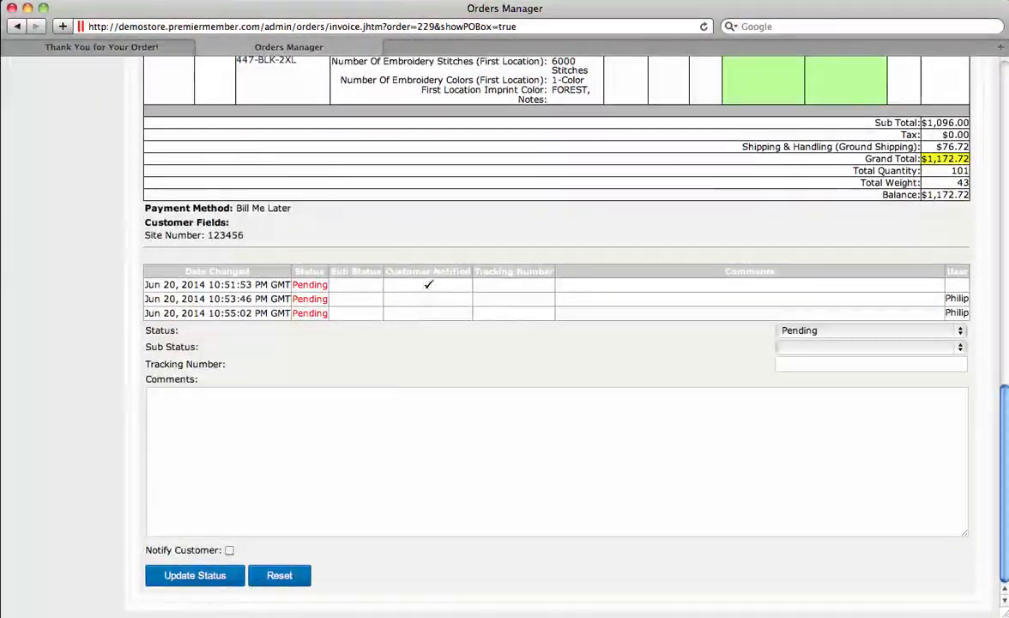
{"action": "left_click", "coordinate": [229, 550]}
{"action": "scroll", "coordinate": [549, 343], "scroll_direction": "down", "scroll_amount": 6}
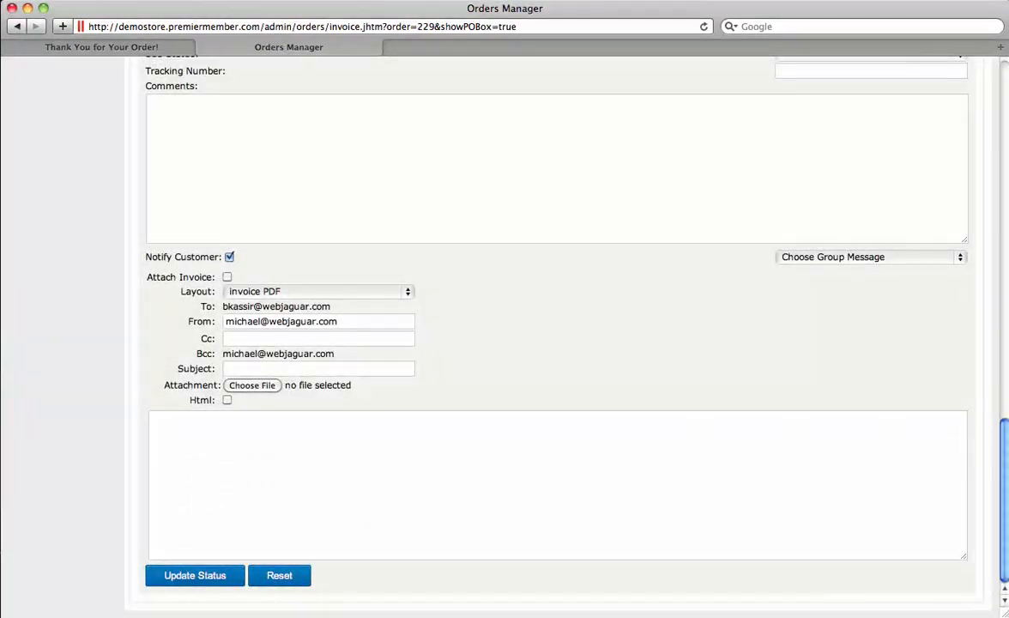
{"action": "left_click", "coordinate": [871, 256]}
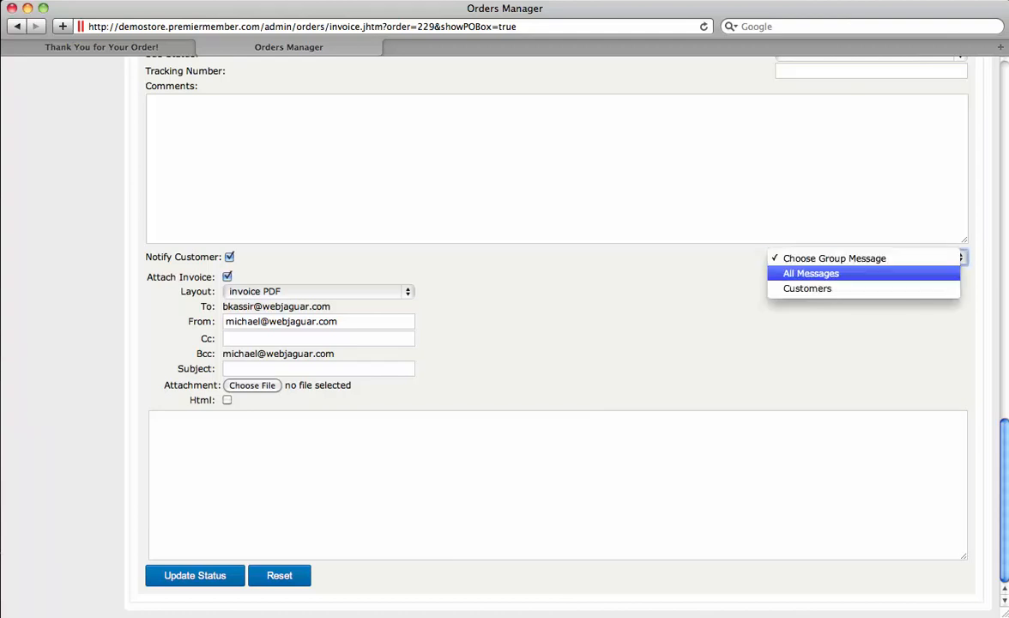
{"action": "left_click", "coordinate": [815, 273]}
{"action": "left_click", "coordinate": [871, 268]}
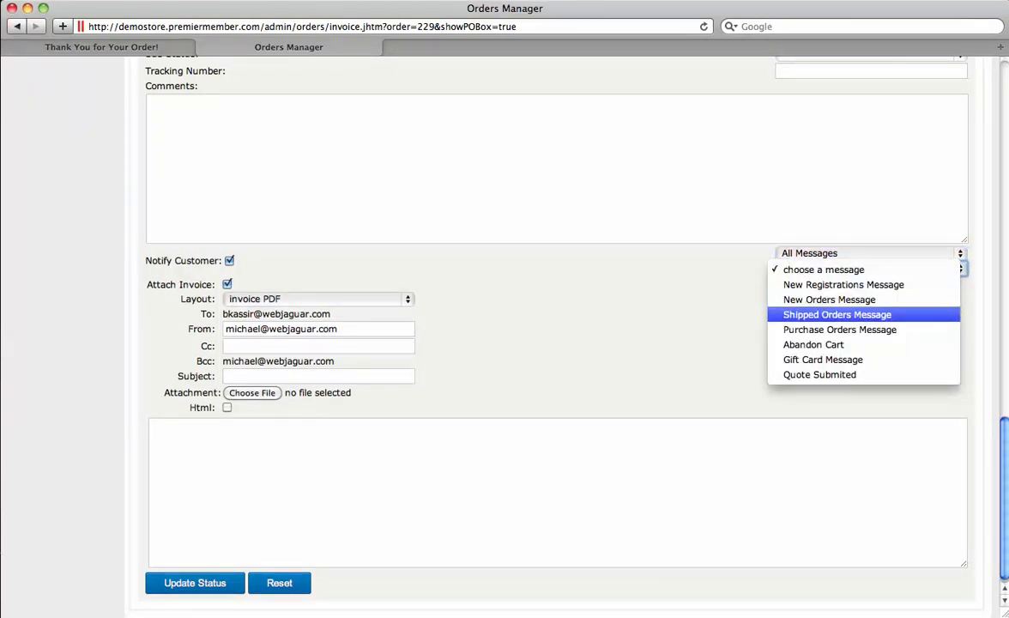
{"action": "left_click", "coordinate": [837, 315]}
Step: Review the notification's name, order number and status placeholders
{"action": "scroll", "coordinate": [554, 492], "scroll_direction": "down", "scroll_amount": 1}
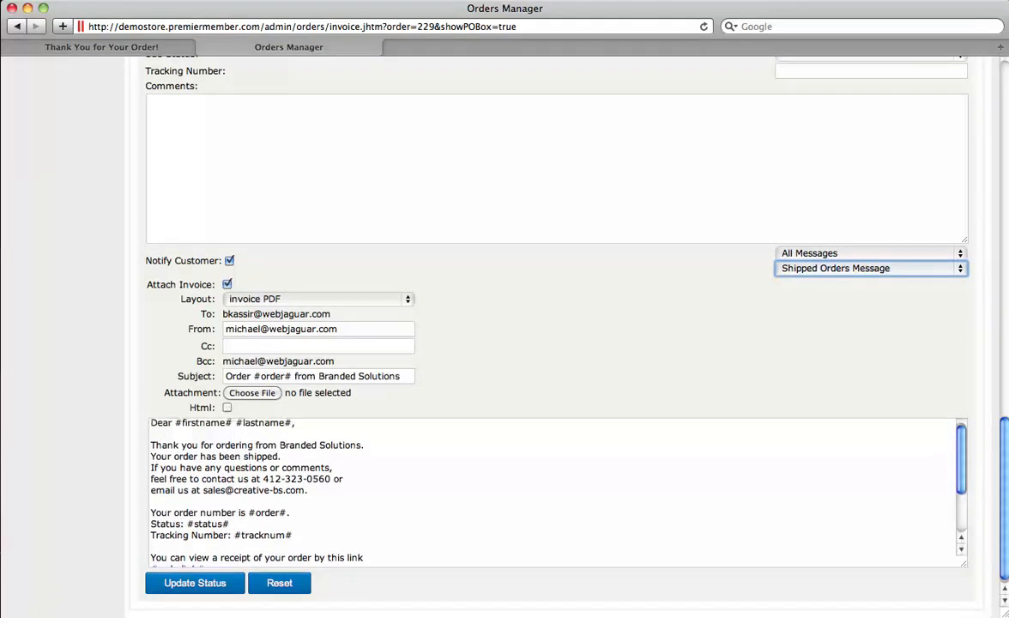
{"action": "left_click_drag", "start_coordinate": [193, 422], "coordinate": [258, 422]}
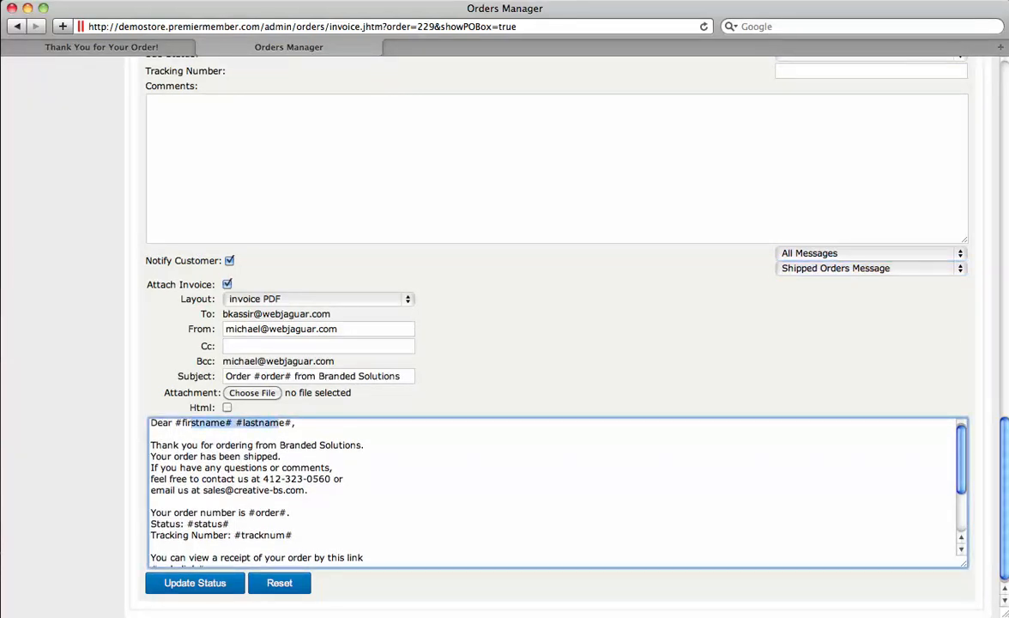
{"action": "left_click_drag", "start_coordinate": [255, 513], "coordinate": [290, 512]}
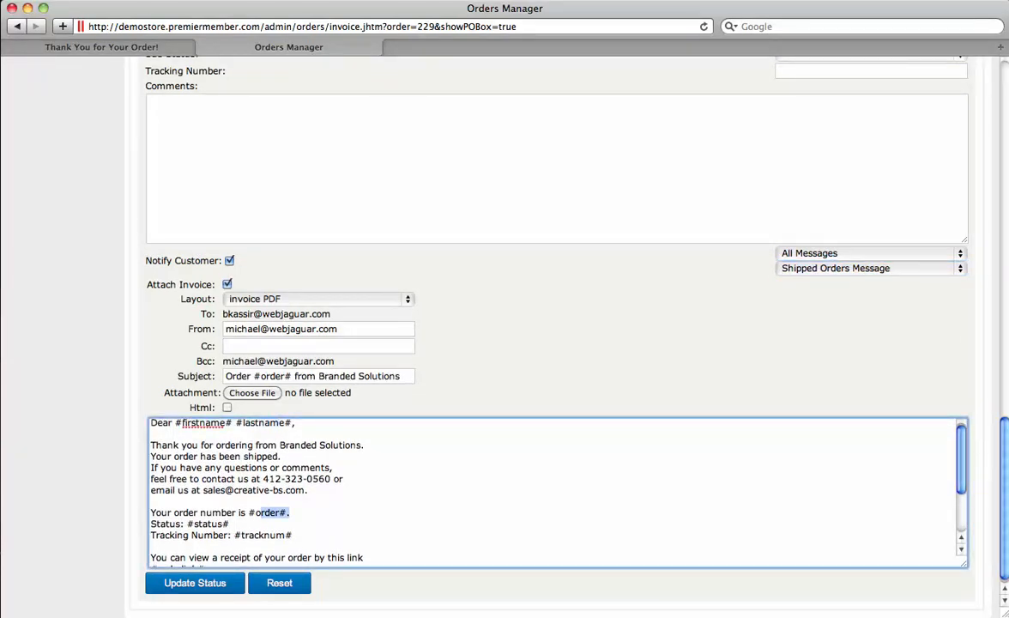
{"action": "left_click_drag", "start_coordinate": [199, 524], "coordinate": [257, 535]}
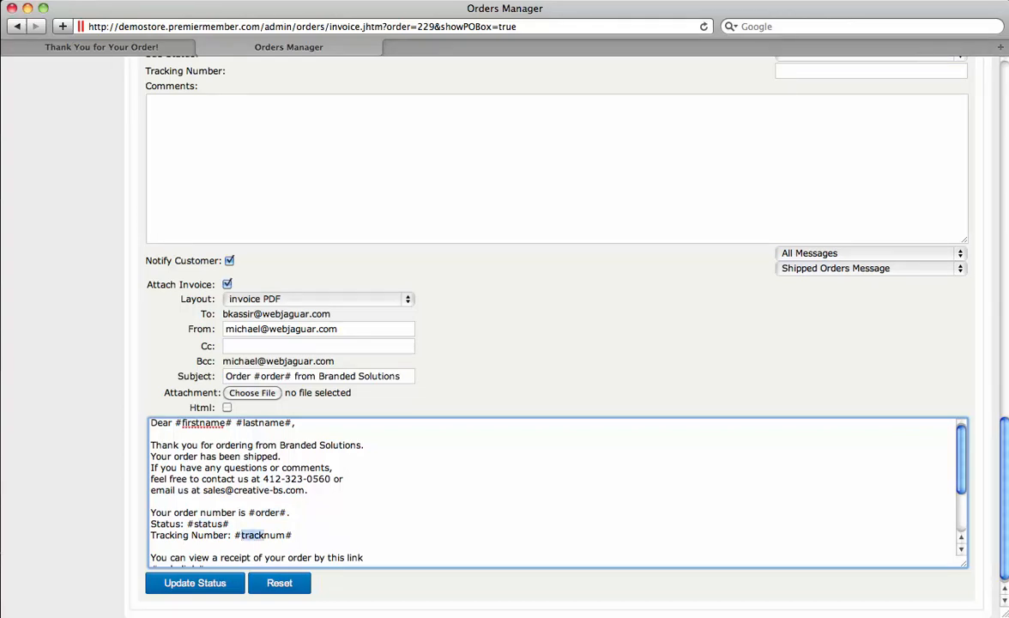
{"action": "scroll", "coordinate": [556, 492], "scroll_direction": "down", "scroll_amount": 1}
{"action": "left_click_drag", "start_coordinate": [204, 553], "coordinate": [158, 554]}
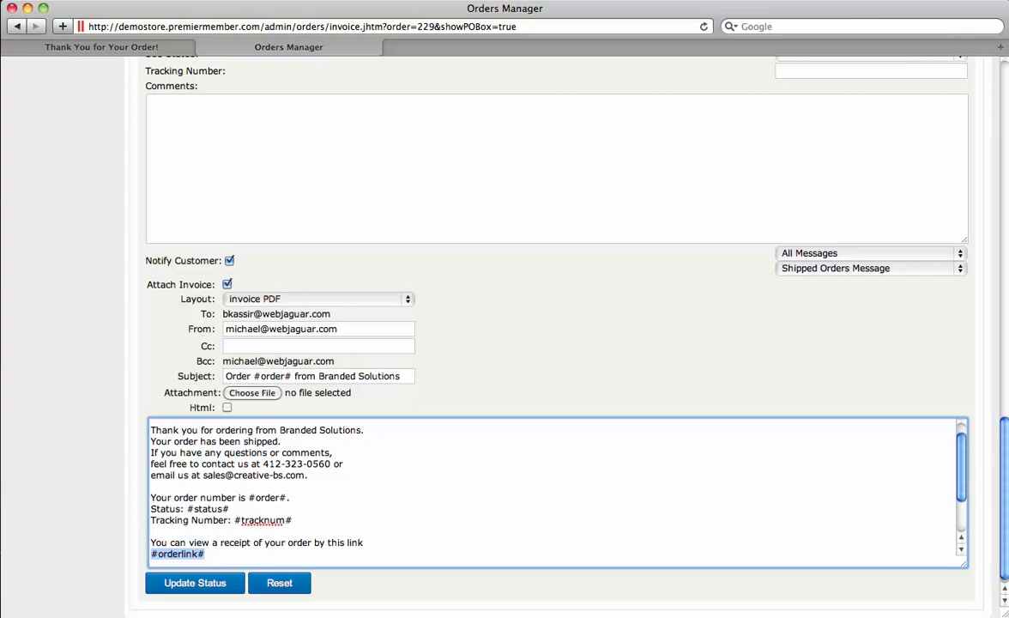
{"action": "scroll", "coordinate": [549, 334], "scroll_direction": "up", "scroll_amount": 15}
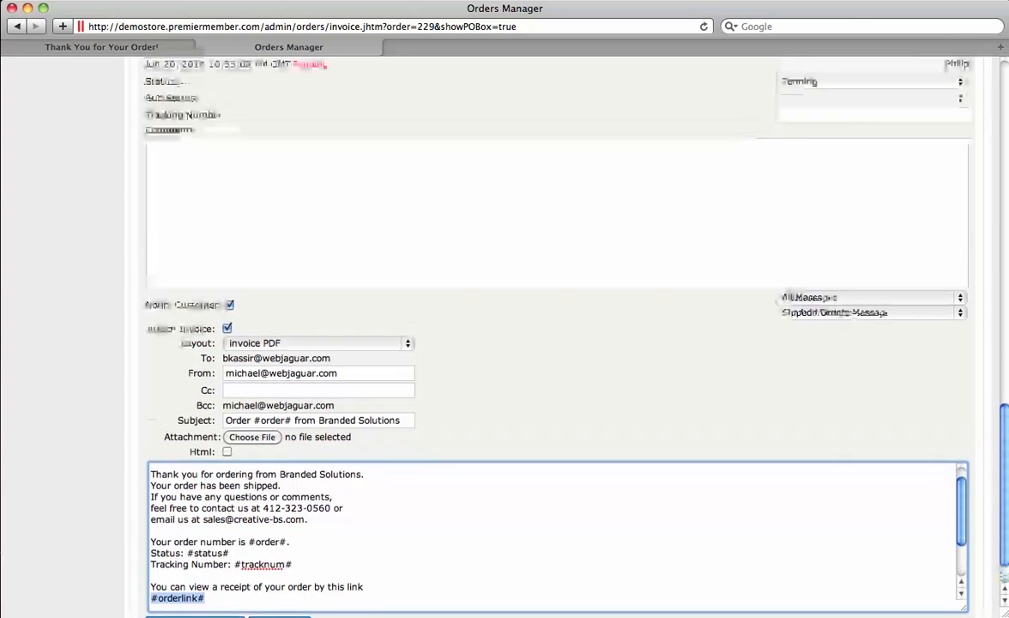
{"action": "scroll", "coordinate": [549, 334], "scroll_direction": "up", "scroll_amount": 5}
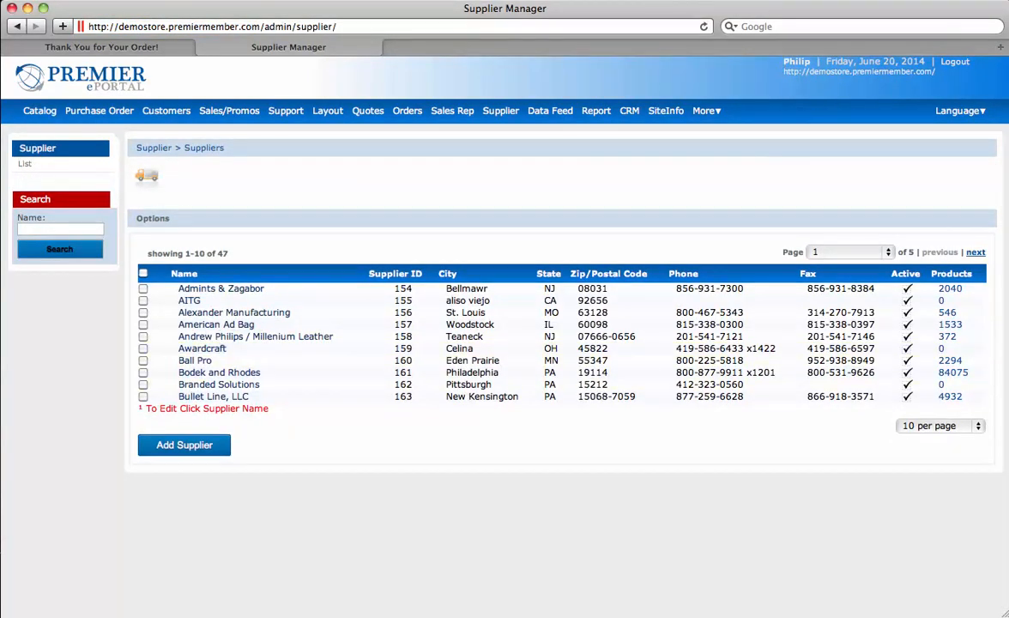
Step: Show 100 suppliers per page, check supplier 158's Mark Up settings, and bring up the Catalog categories
{"action": "left_click", "coordinate": [940, 426]}
{"action": "left_click", "coordinate": [926, 471]}
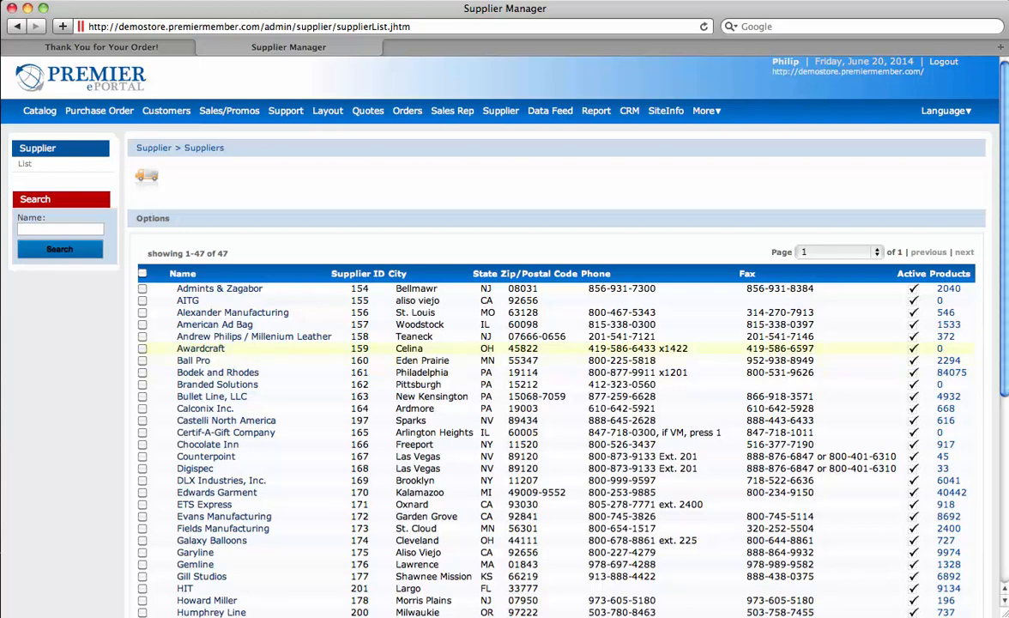
{"action": "left_click", "coordinate": [254, 337]}
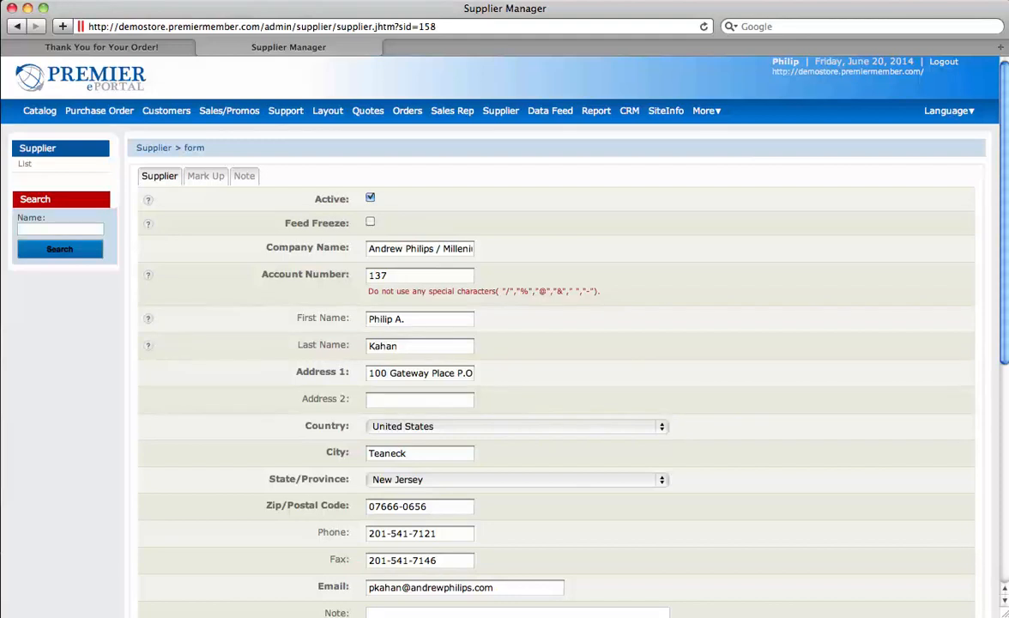
{"action": "left_click", "coordinate": [206, 175]}
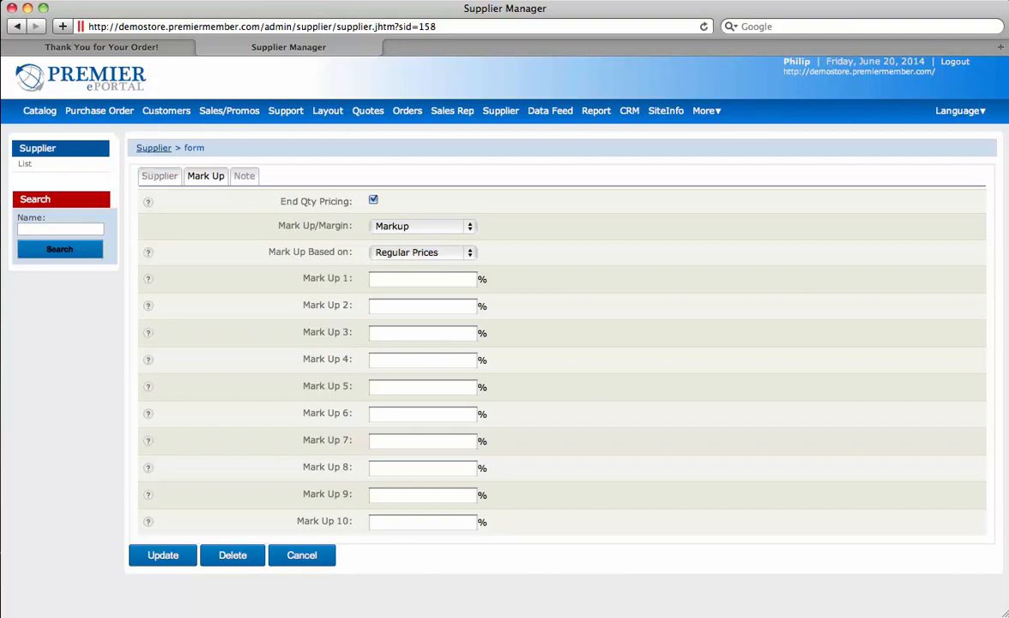
{"action": "left_click", "coordinate": [39, 110]}
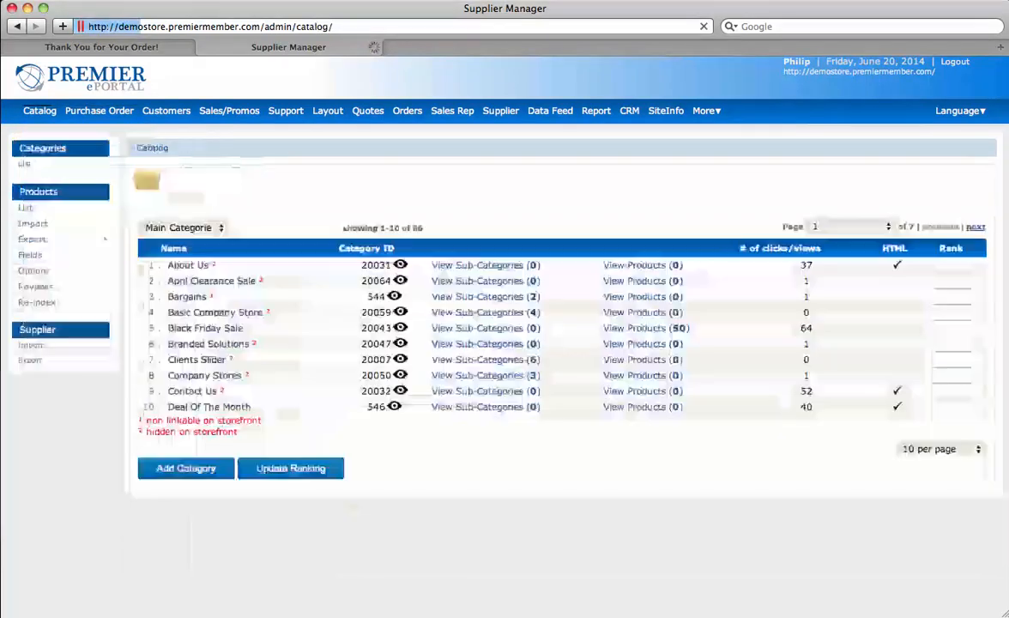
Step: Open product pepsi-demo107-827-BLA in Product Manager and check its 500 minimum order quantity
{"action": "mouse_move", "coordinate": [39, 110]}
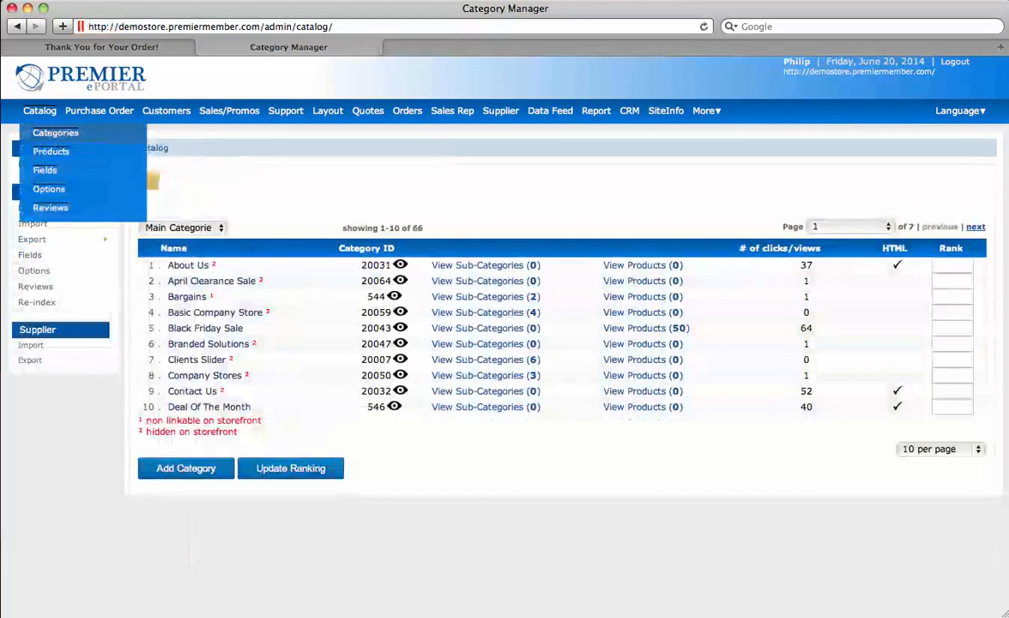
{"action": "left_click", "coordinate": [51, 151]}
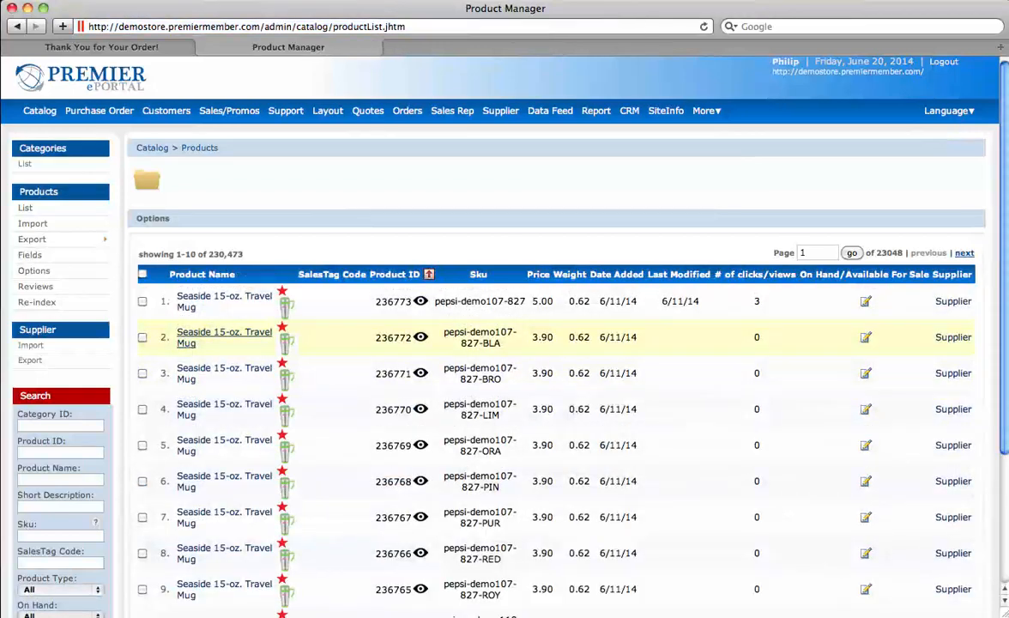
{"action": "left_click", "coordinate": [224, 337]}
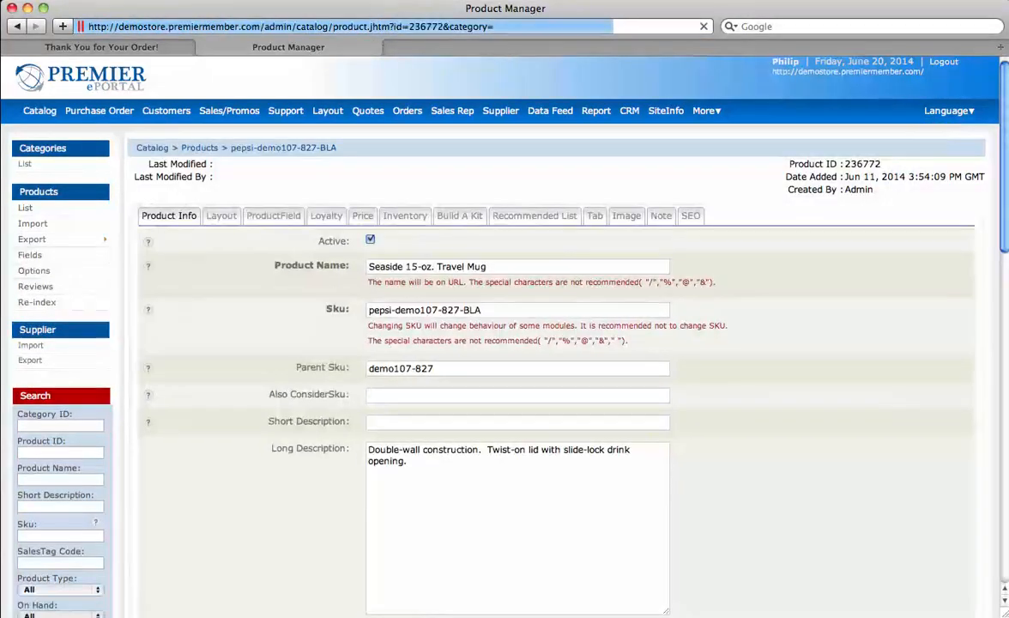
{"action": "scroll", "coordinate": [549, 343], "scroll_direction": "down", "scroll_amount": 5}
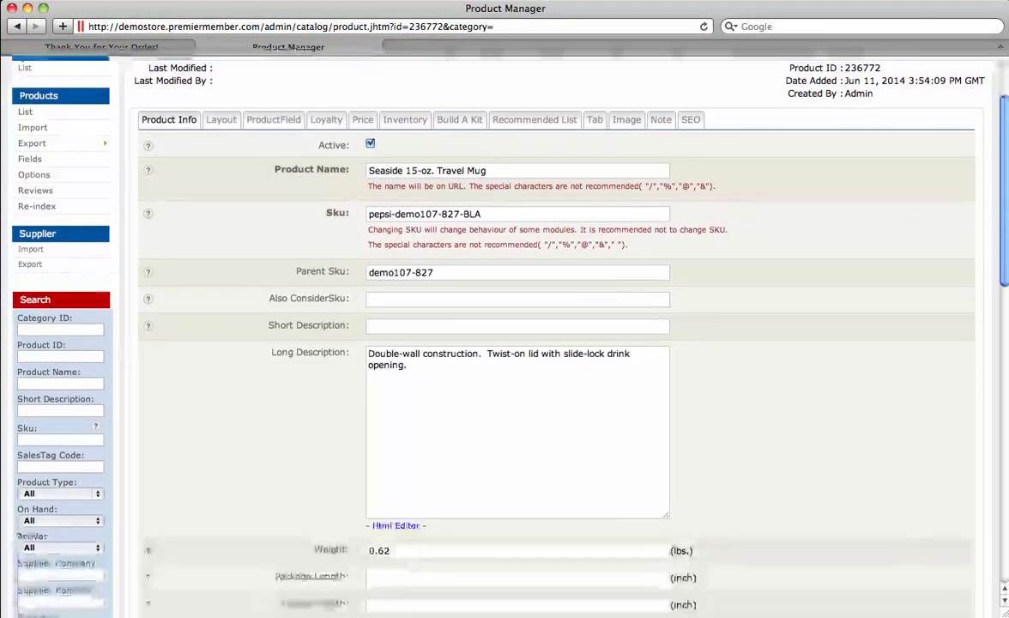
{"action": "scroll", "coordinate": [550, 343], "scroll_direction": "down", "scroll_amount": 10}
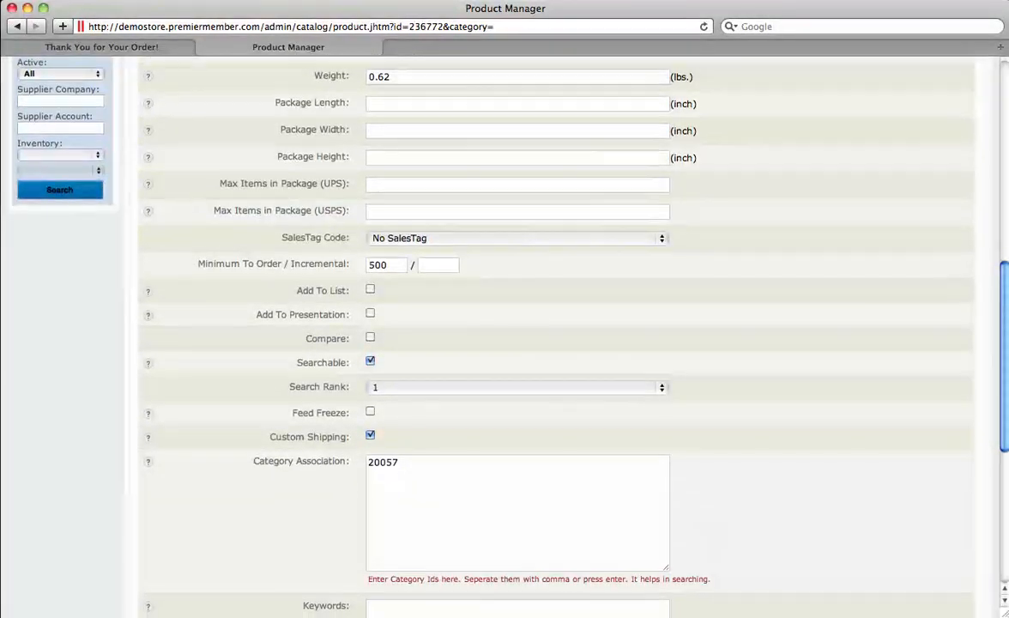
{"action": "double_click", "coordinate": [377, 259]}
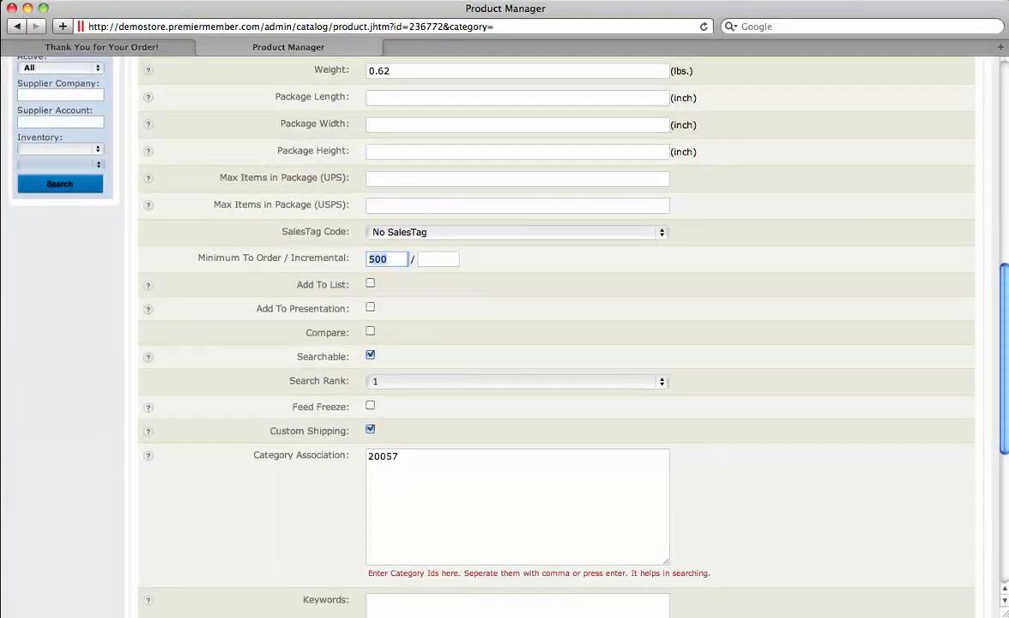
{"action": "scroll", "coordinate": [549, 343], "scroll_direction": "down", "scroll_amount": 8}
{"action": "scroll", "coordinate": [549, 343], "scroll_direction": "up", "scroll_amount": 5}
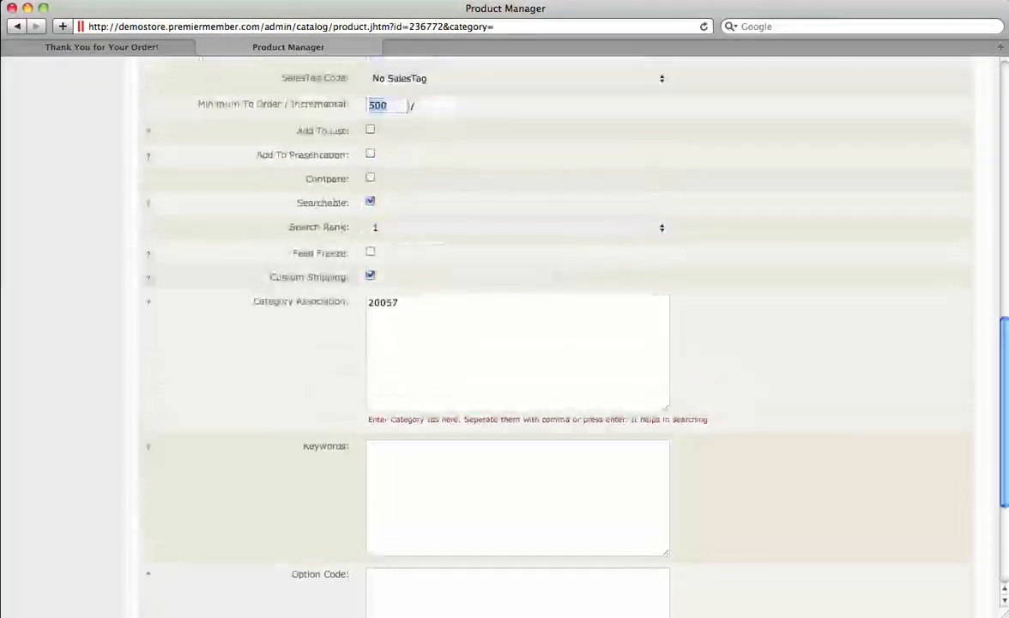
{"action": "scroll", "coordinate": [549, 344], "scroll_direction": "up", "scroll_amount": 20}
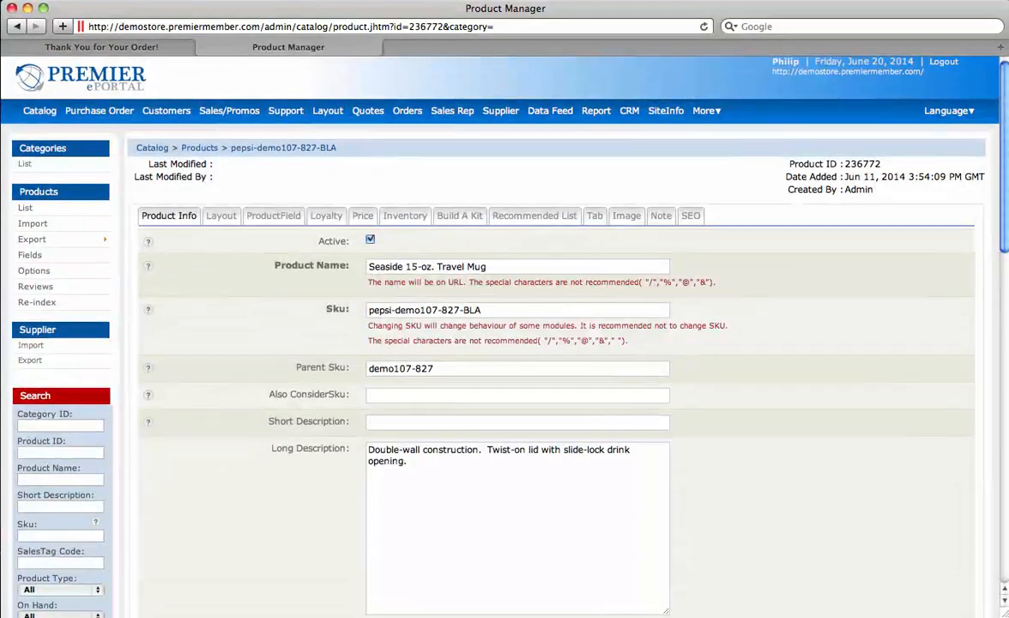
Step: Review the product's five price breaks from 3.90 and its Price Table 1 value of 3.50
{"action": "left_click", "coordinate": [362, 215]}
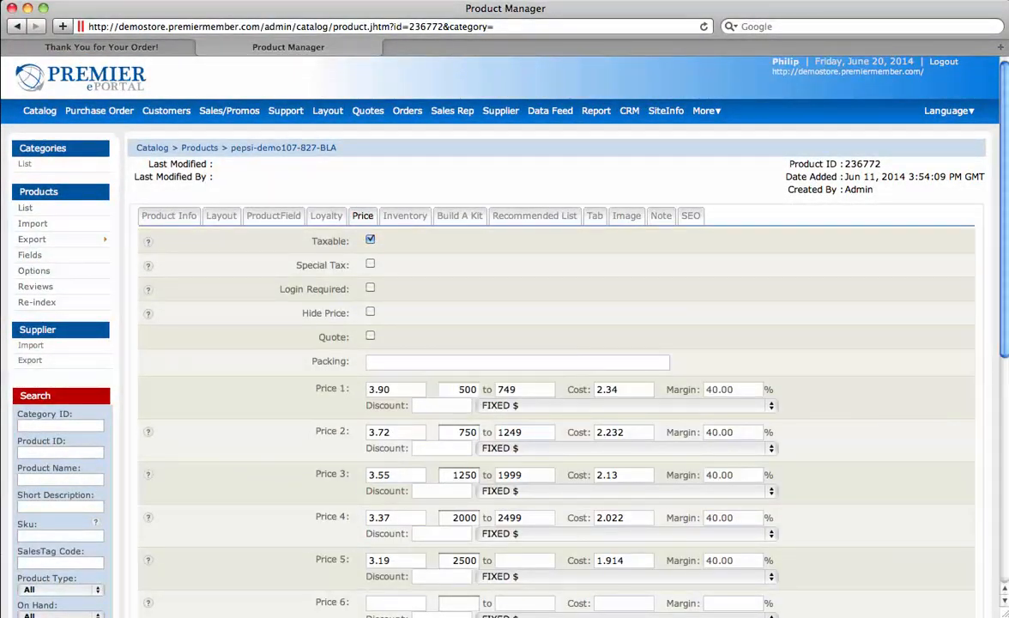
{"action": "scroll", "coordinate": [550, 343], "scroll_direction": "down", "scroll_amount": 3}
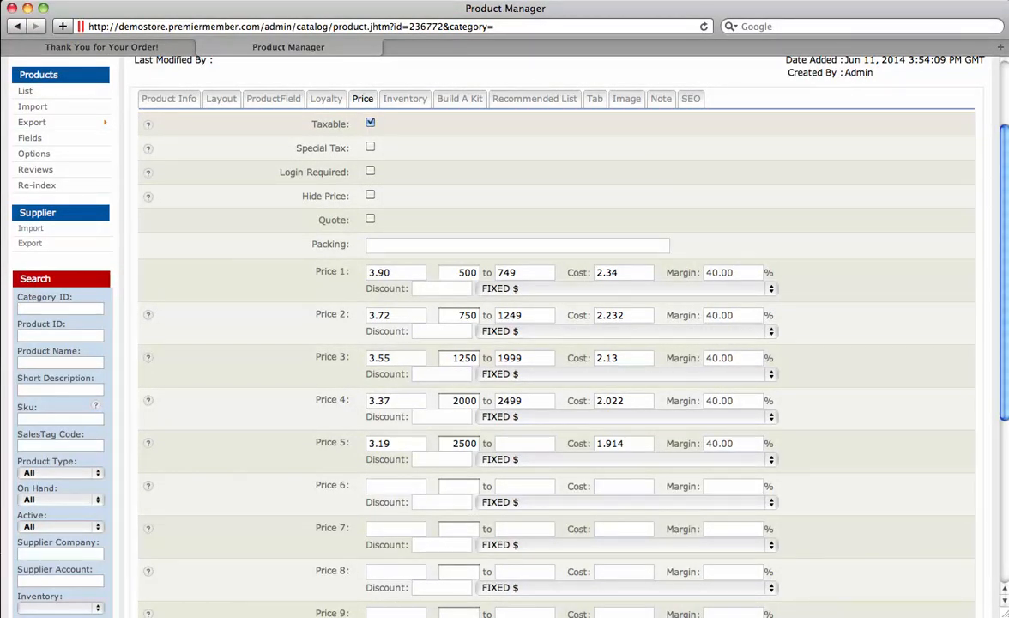
{"action": "left_click_drag", "start_coordinate": [612, 272], "coordinate": [595, 273]}
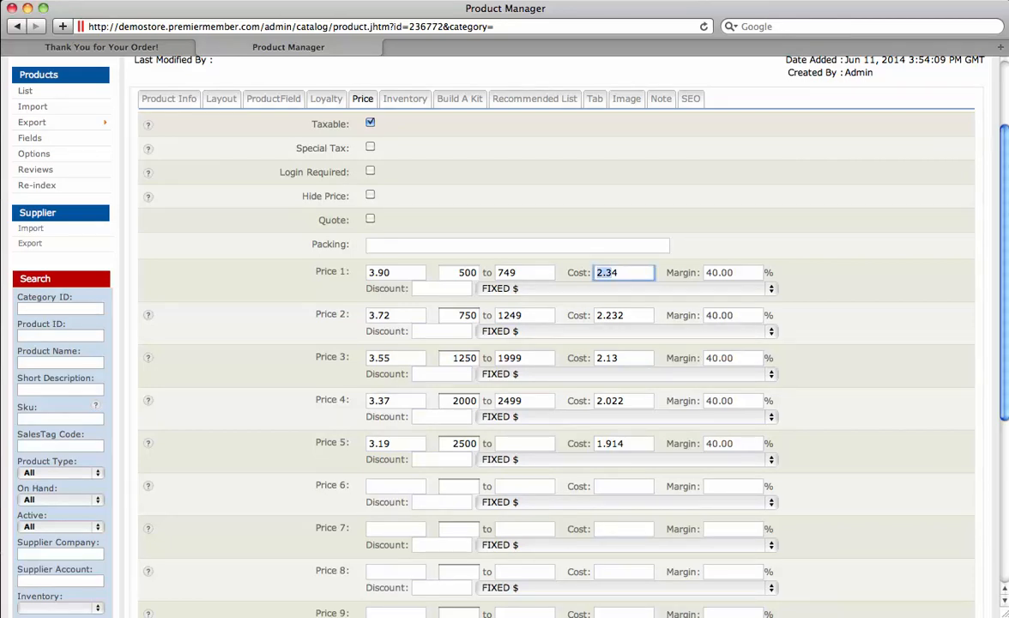
{"action": "scroll", "coordinate": [549, 343], "scroll_direction": "down", "scroll_amount": 8}
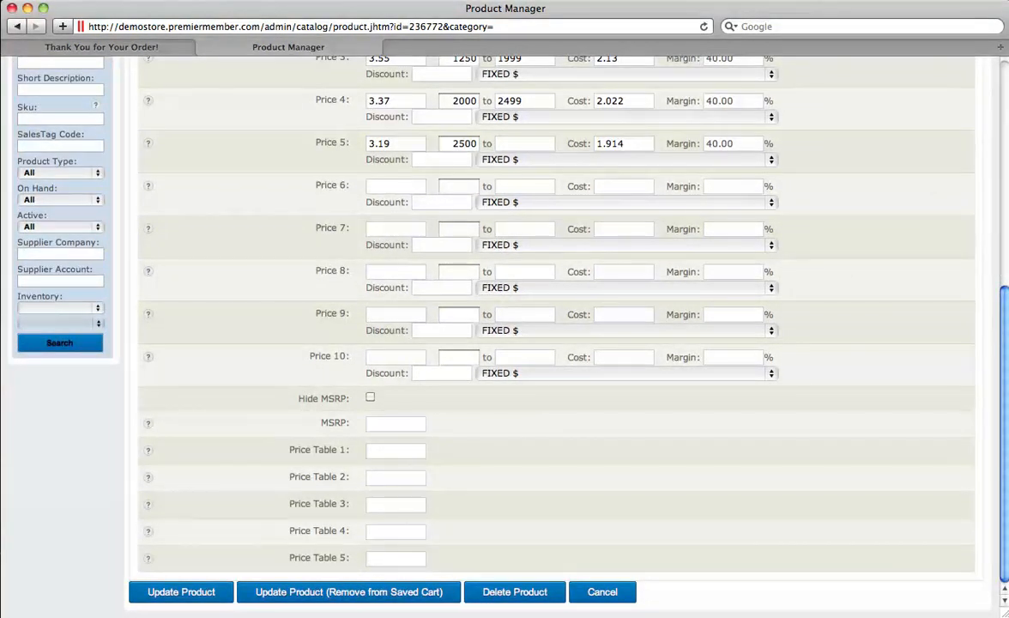
{"action": "left_click", "coordinate": [396, 451]}
{"action": "left_click", "coordinate": [396, 478]}
{"action": "left_click", "coordinate": [395, 451]}
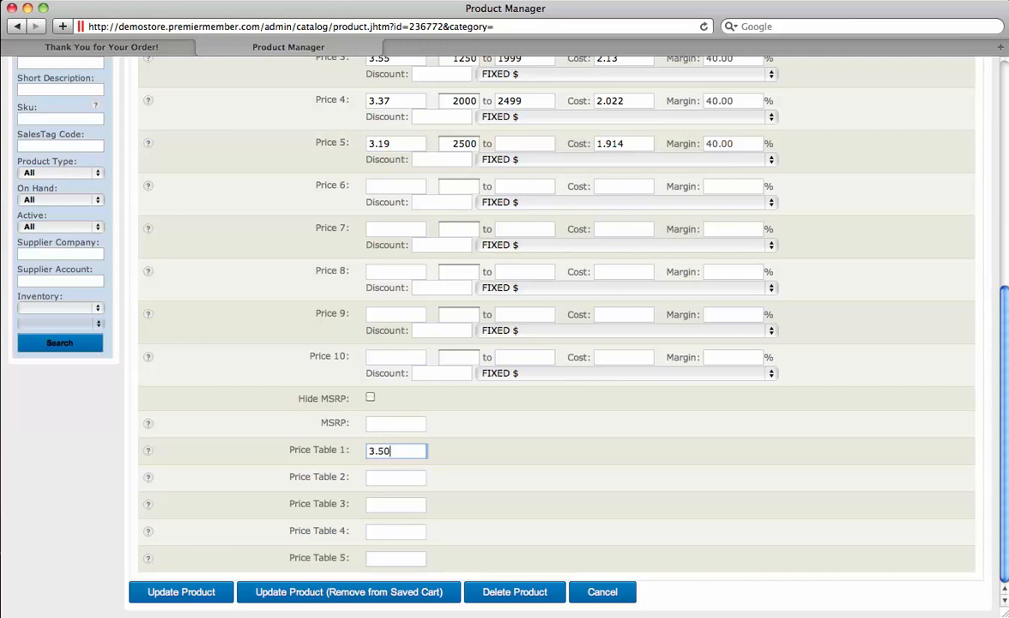
{"action": "scroll", "coordinate": [550, 343], "scroll_direction": "up", "scroll_amount": 3}
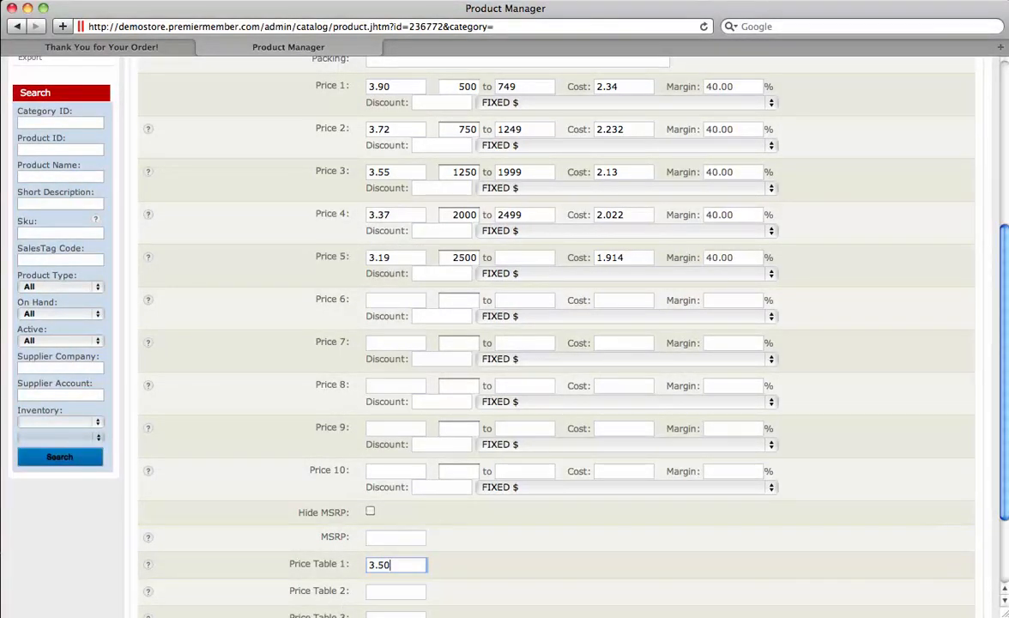
{"action": "left_click_drag", "start_coordinate": [296, 564], "coordinate": [148, 564]}
{"action": "left_click", "coordinate": [371, 565]}
{"action": "scroll", "coordinate": [515, 344], "scroll_direction": "up", "scroll_amount": 5}
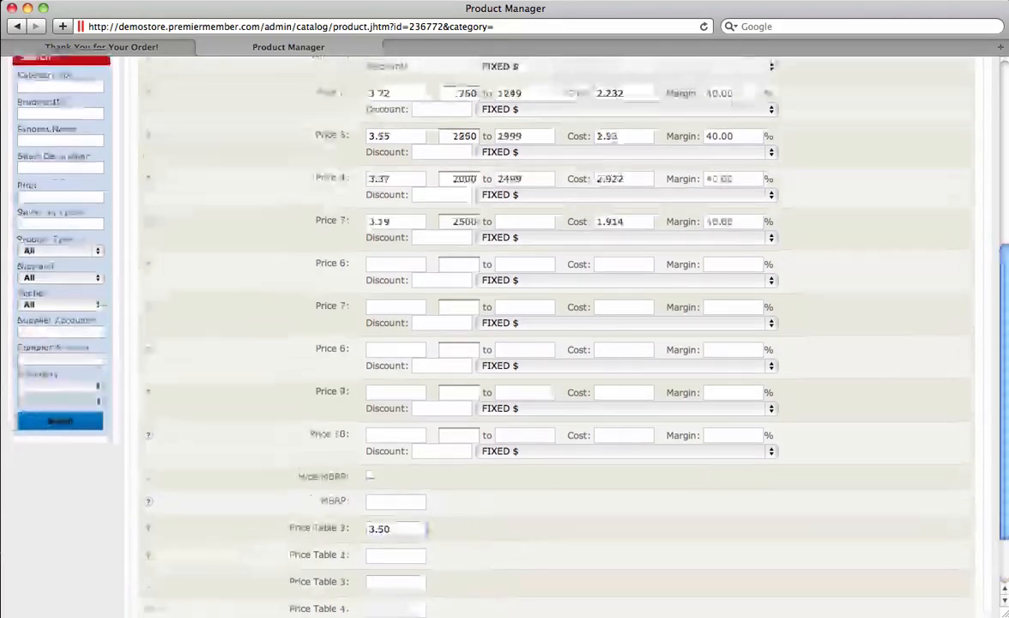
{"action": "scroll", "coordinate": [515, 343], "scroll_direction": "up", "scroll_amount": 3}
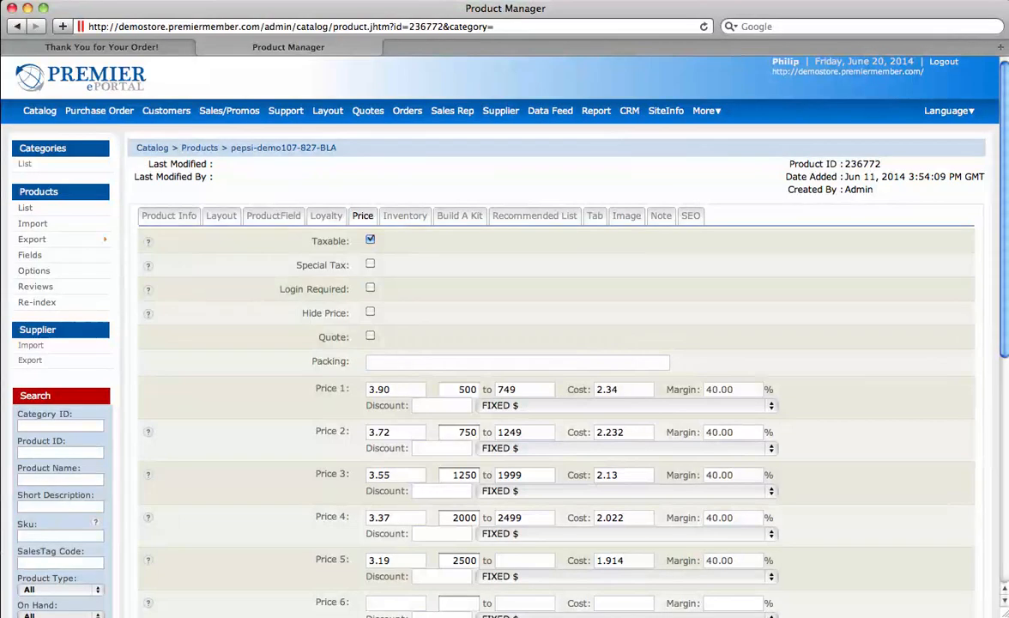
Step: Search customers by first name and start a new back-end order for the AEM customer
{"action": "left_click", "coordinate": [167, 111]}
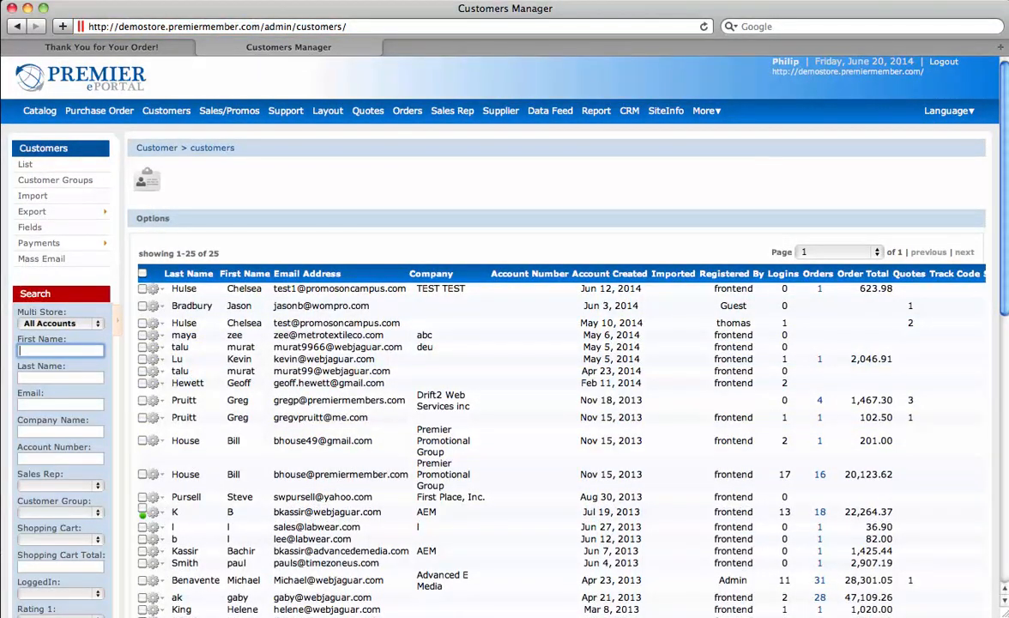
{"action": "type", "text": "bachir"}
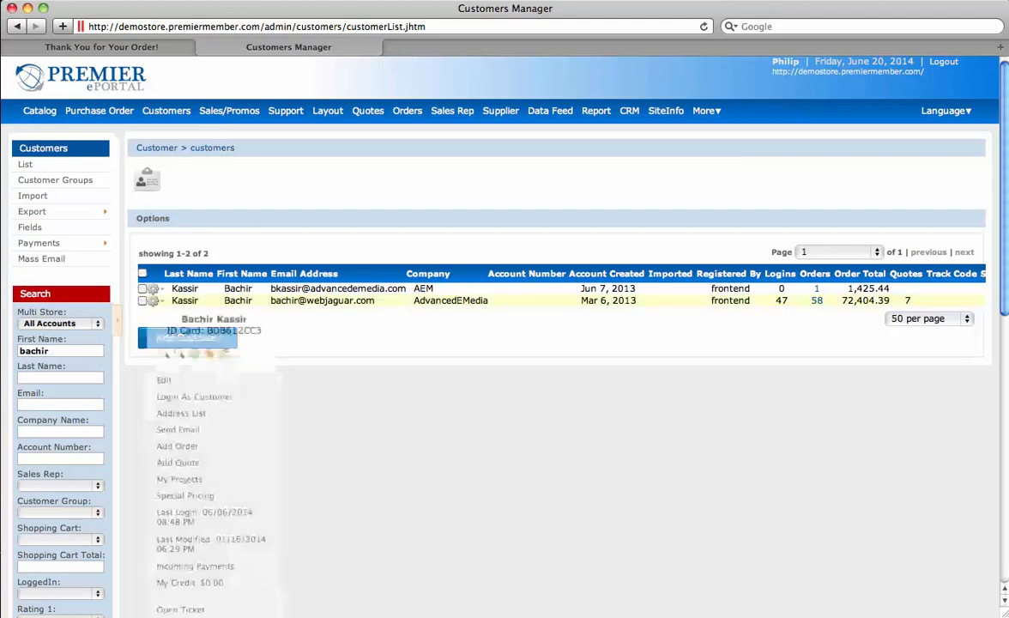
{"action": "mouse_move", "coordinate": [153, 289]}
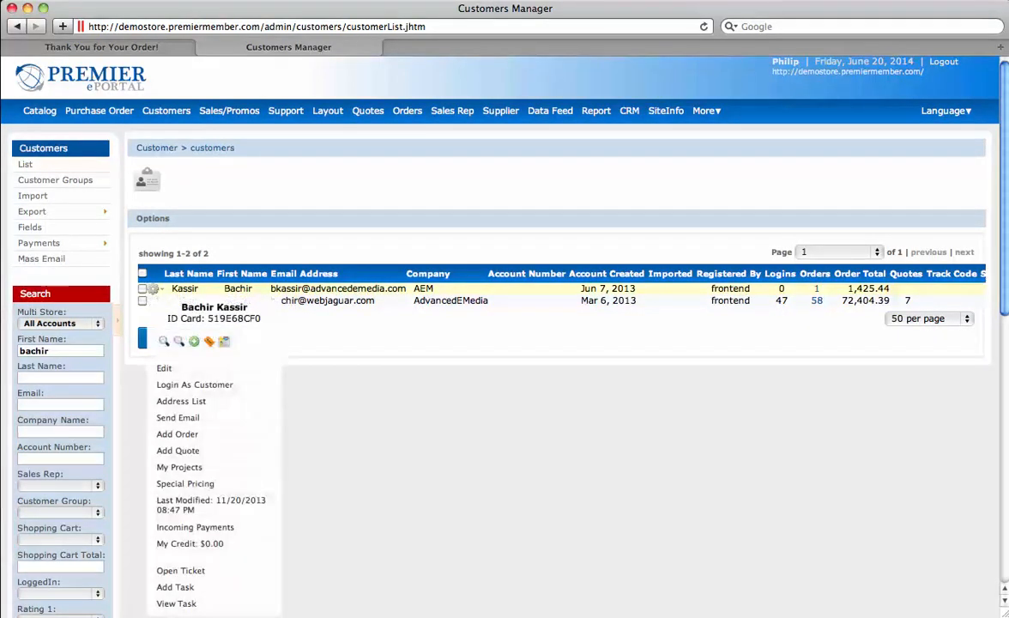
{"action": "left_click", "coordinate": [177, 433]}
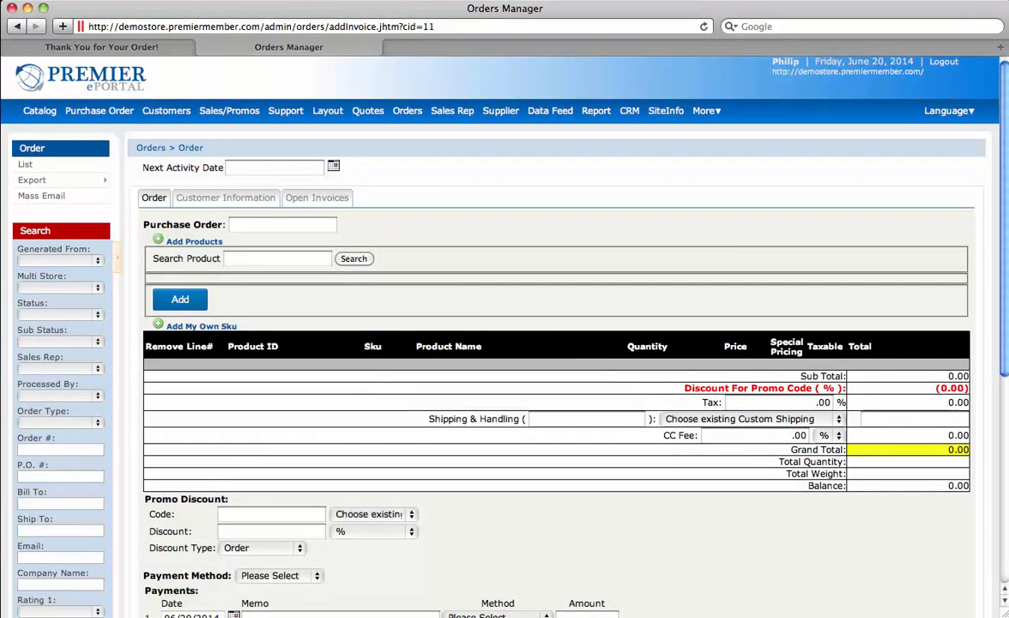
Step: Search products for 'polo' and add the 2100, 2400 and 2523 Outer Banks polos to the order
{"action": "left_click", "coordinate": [277, 258]}
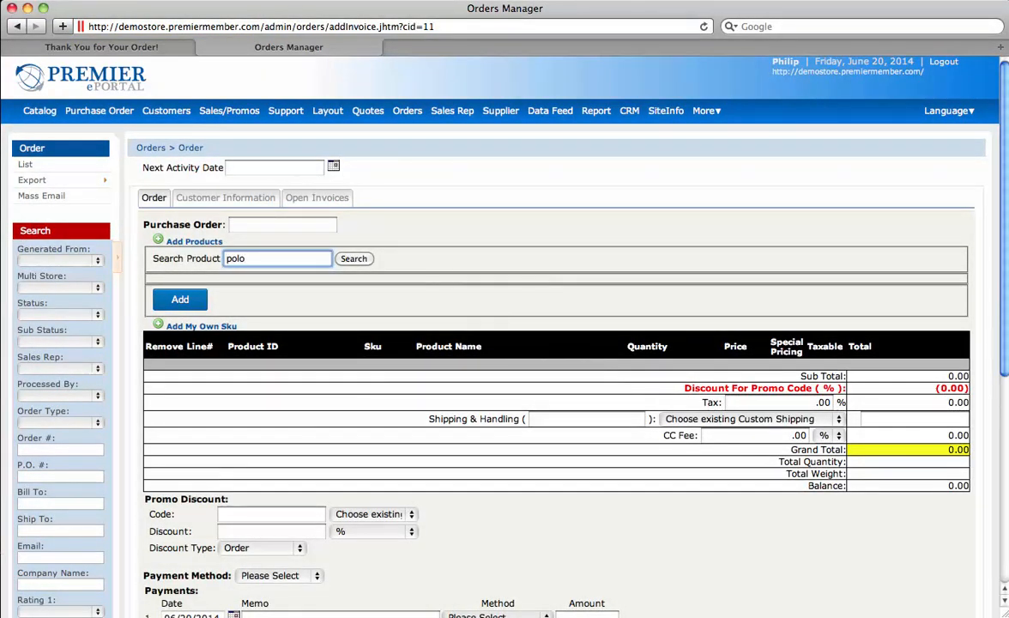
{"action": "key", "text": "Return"}
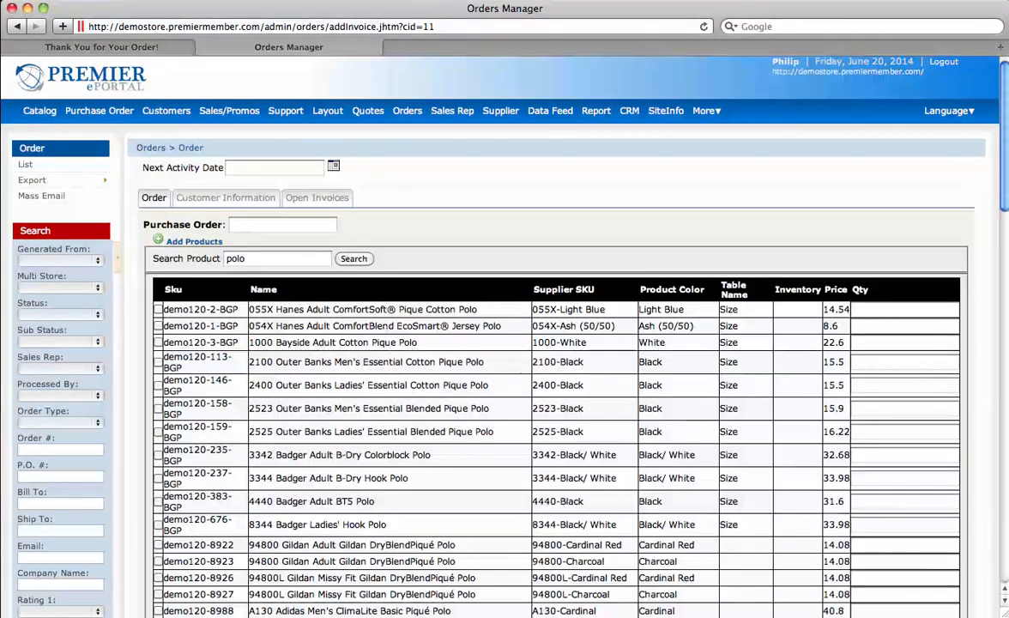
{"action": "left_click", "coordinate": [158, 362]}
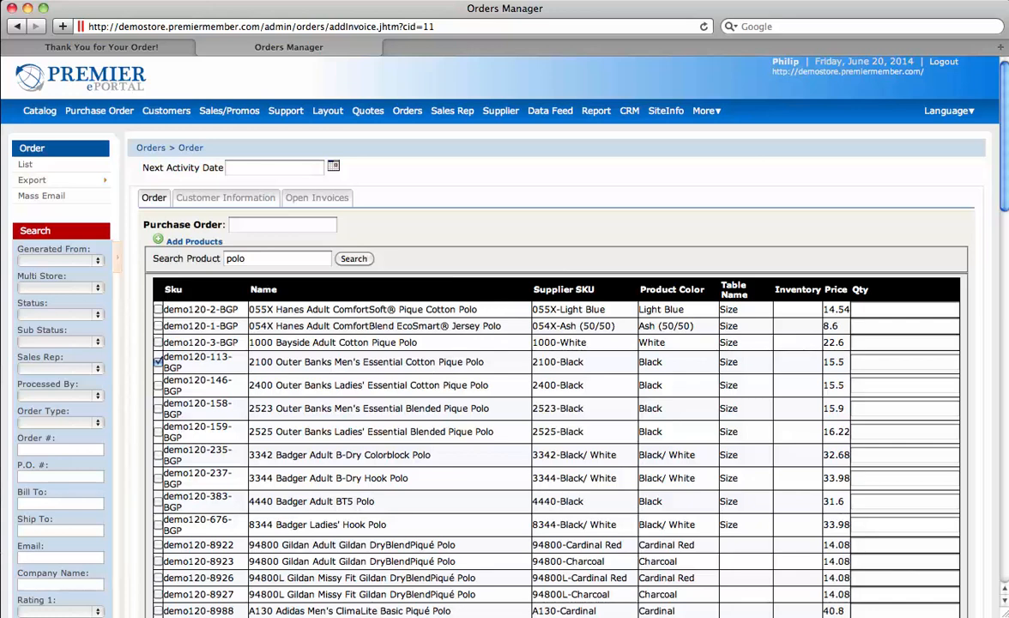
{"action": "left_click", "coordinate": [158, 385]}
{"action": "left_click", "coordinate": [158, 408]}
{"action": "right_click", "coordinate": [334, 378]}
{"action": "key", "text": "Escape"}
{"action": "scroll", "coordinate": [549, 343], "scroll_direction": "down", "scroll_amount": 20}
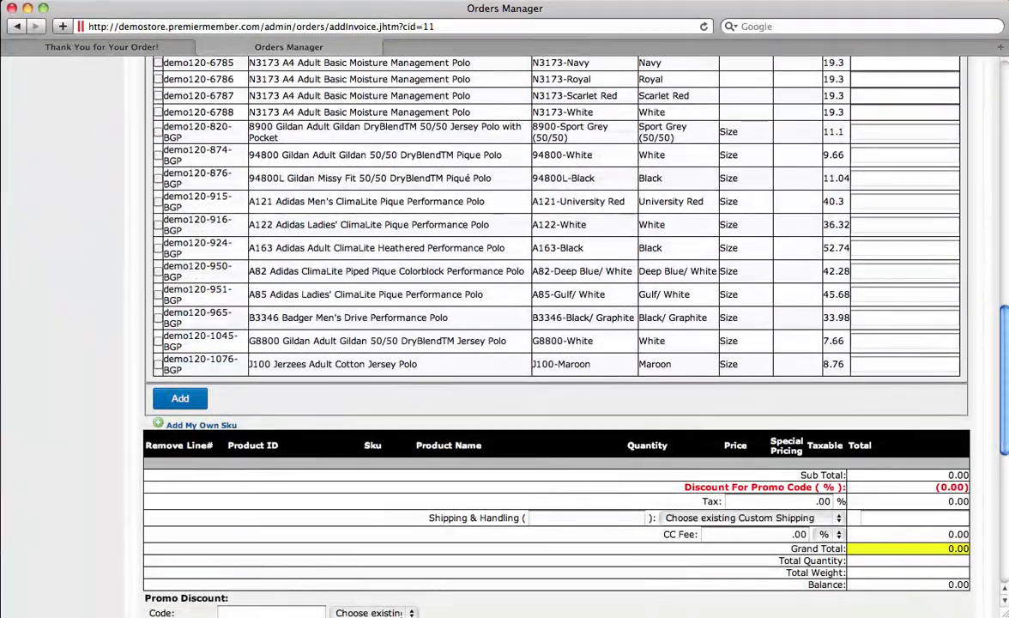
{"action": "left_click", "coordinate": [181, 398]}
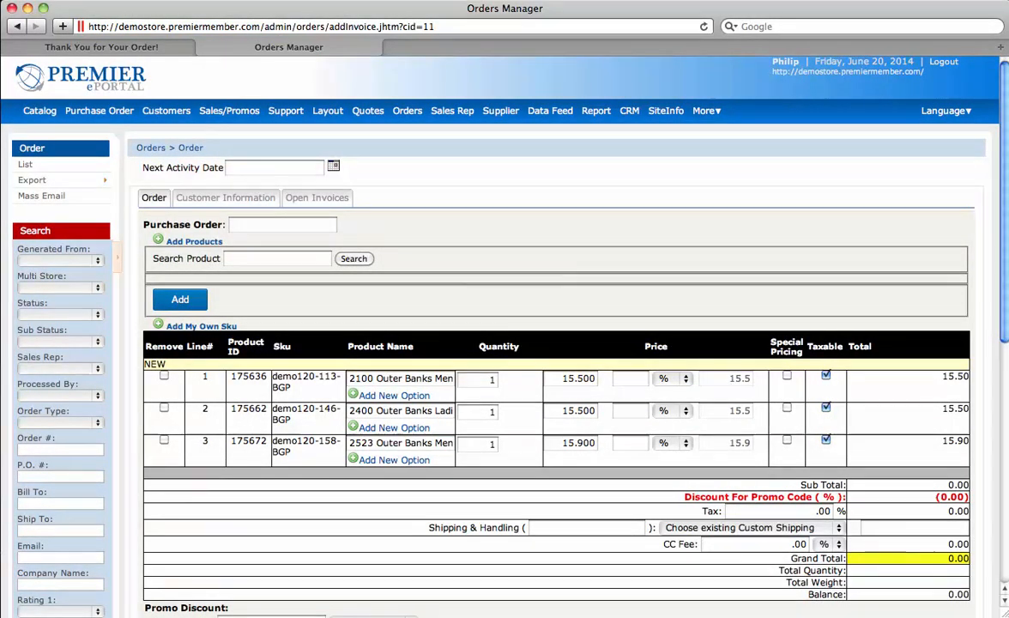
Step: Add a custom 'setup charge' SKU line to the order at quantity 1
{"action": "left_click", "coordinate": [200, 326]}
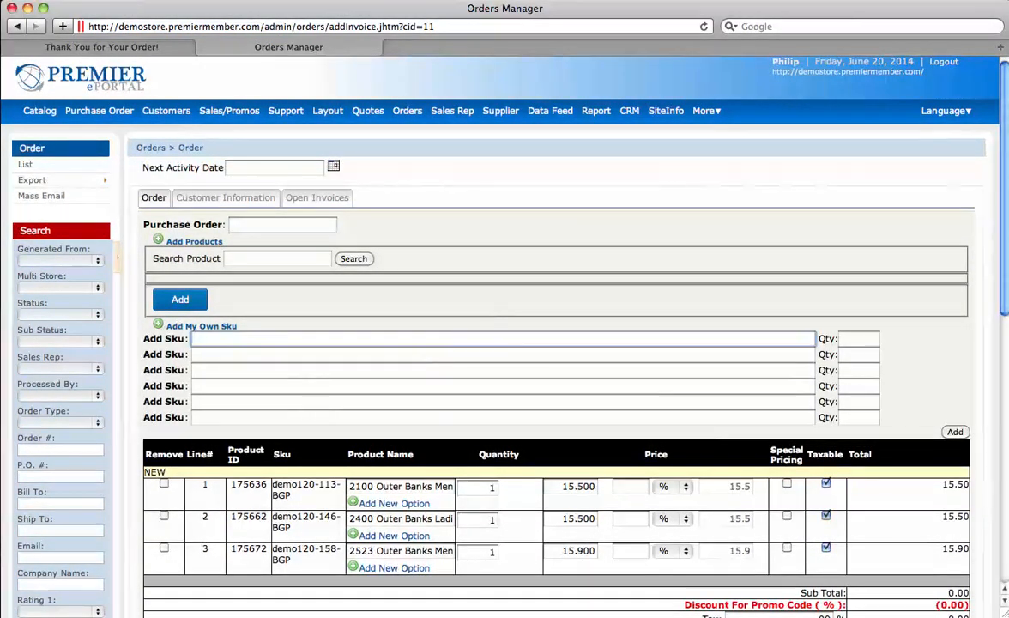
{"action": "type", "text": "setup charge"}
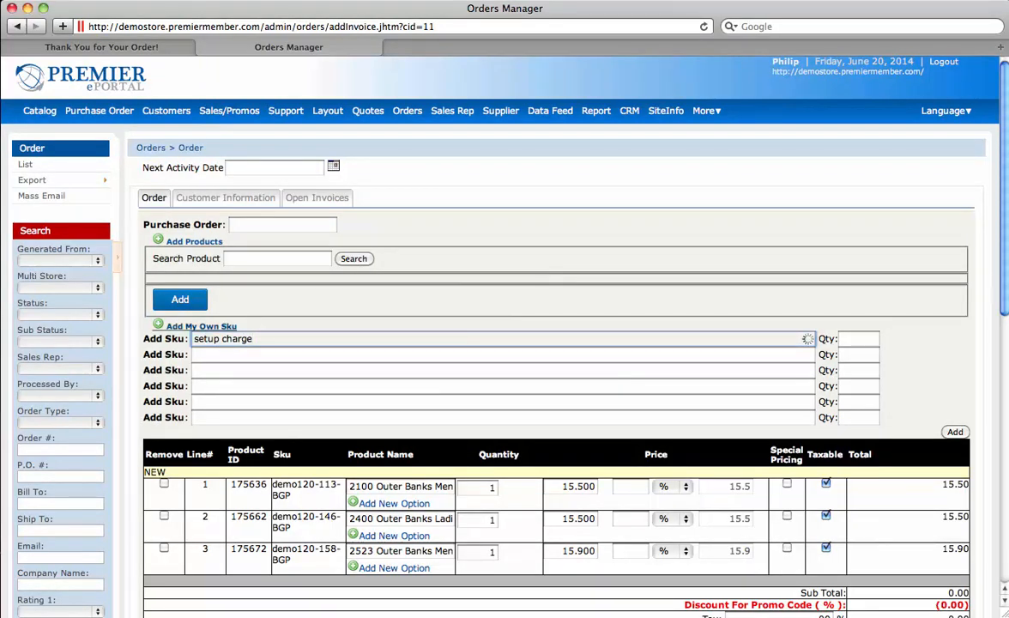
{"action": "key", "text": "Return"}
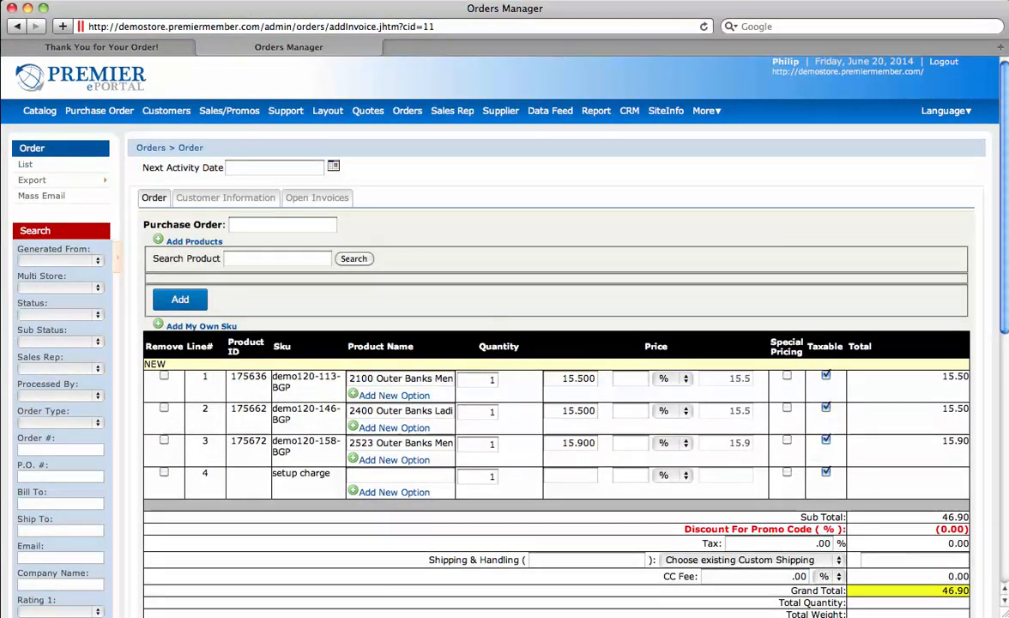
{"action": "scroll", "coordinate": [556, 369], "scroll_direction": "down", "scroll_amount": 5}
{"action": "scroll", "coordinate": [556, 369], "scroll_direction": "up", "scroll_amount": 5}
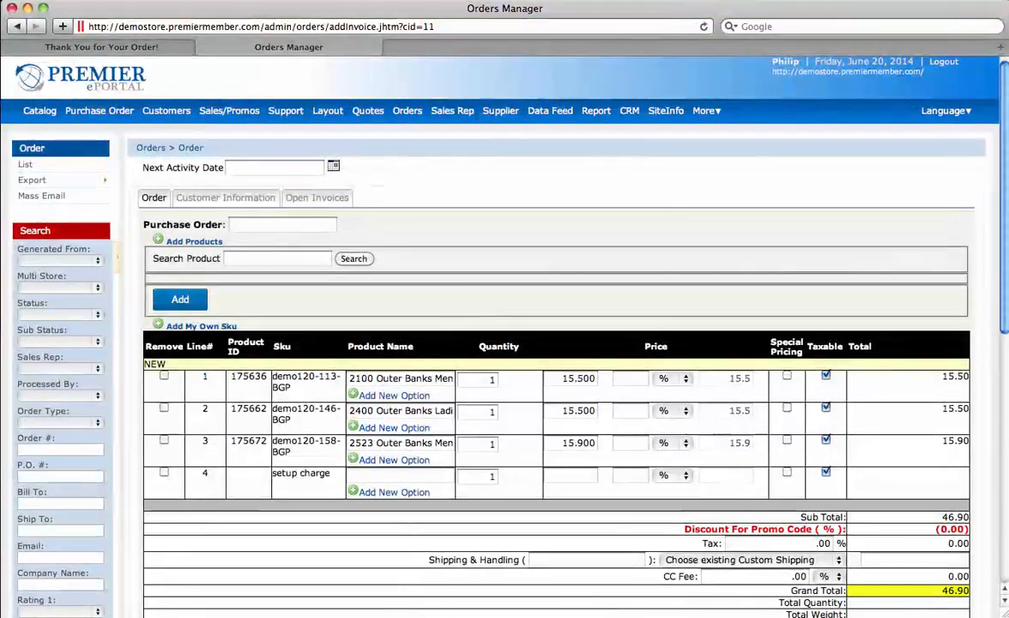
Step: Review the customer's billing details, stored shipping addresses and open invoices
{"action": "left_click", "coordinate": [225, 197]}
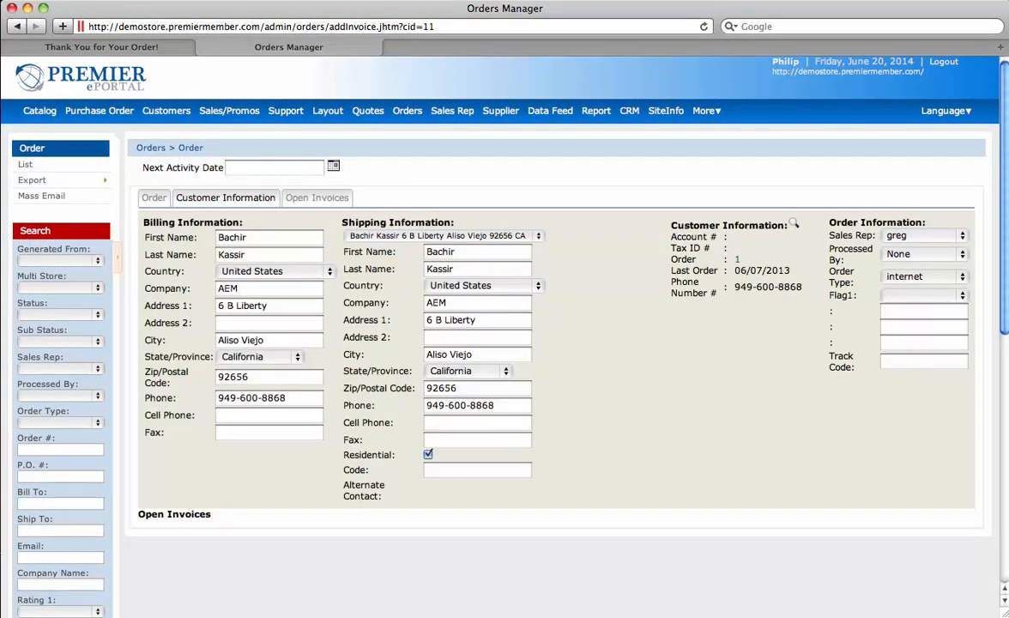
{"action": "left_click", "coordinate": [442, 235]}
{"action": "left_click", "coordinate": [442, 235]}
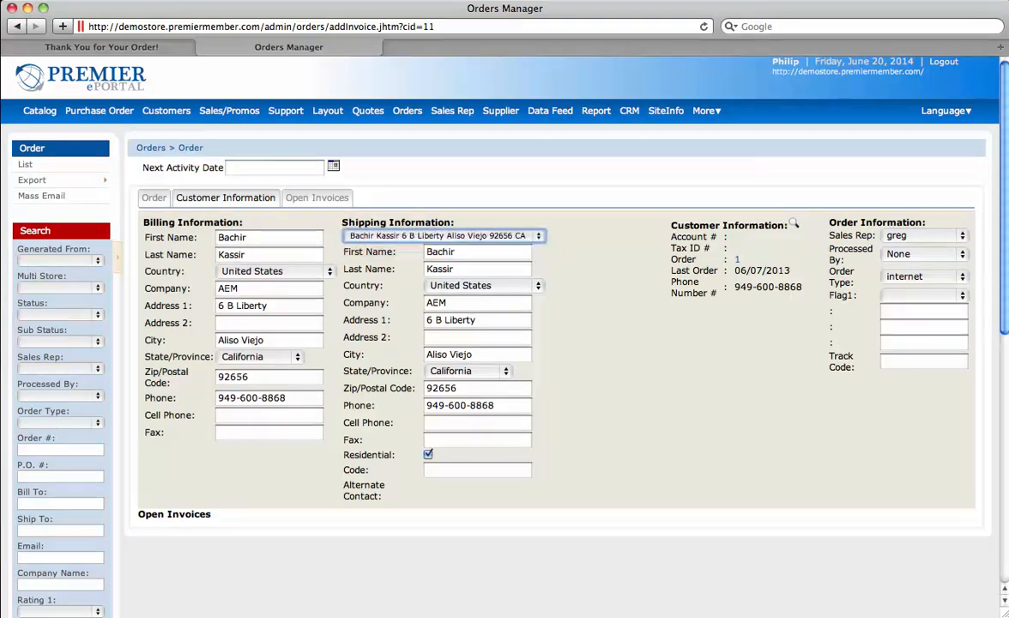
{"action": "left_click", "coordinate": [317, 197]}
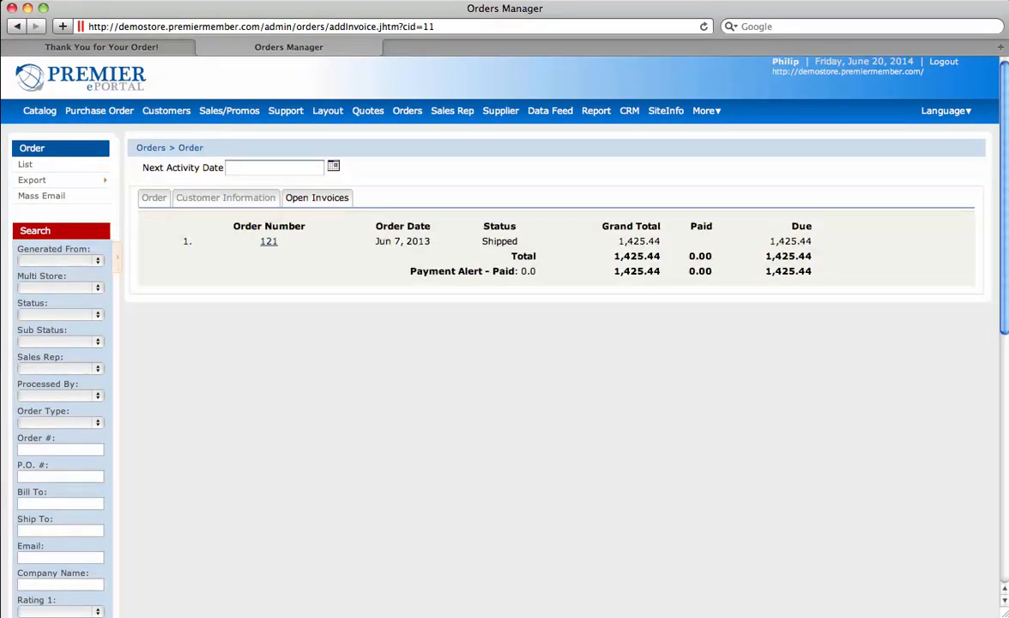
{"action": "left_click", "coordinate": [153, 197]}
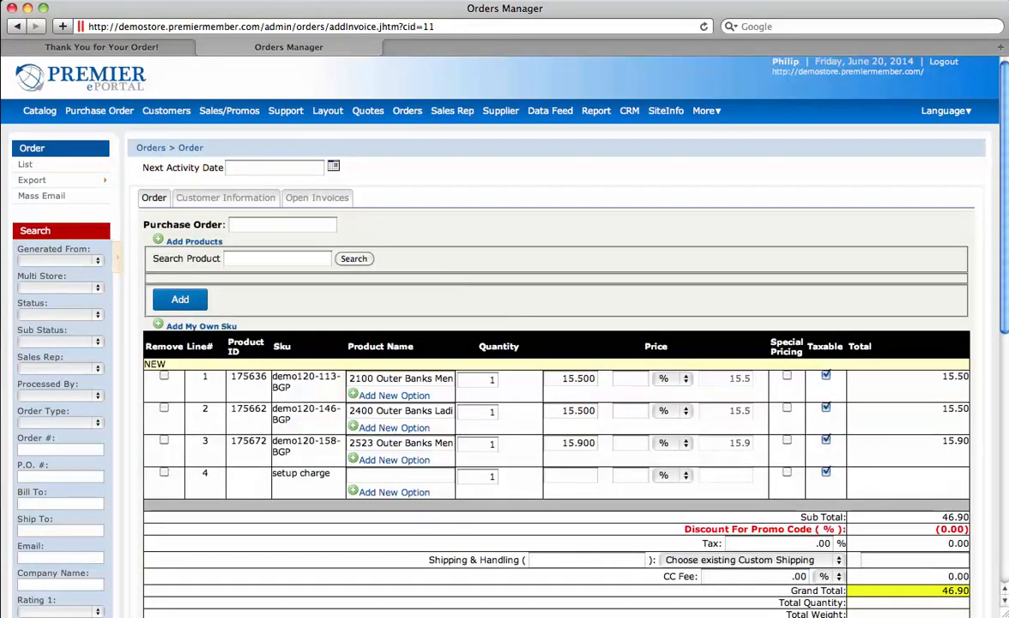
Step: Place the 46.90 order, saving it as pending order #230
{"action": "scroll", "coordinate": [549, 343], "scroll_direction": "down", "scroll_amount": 5}
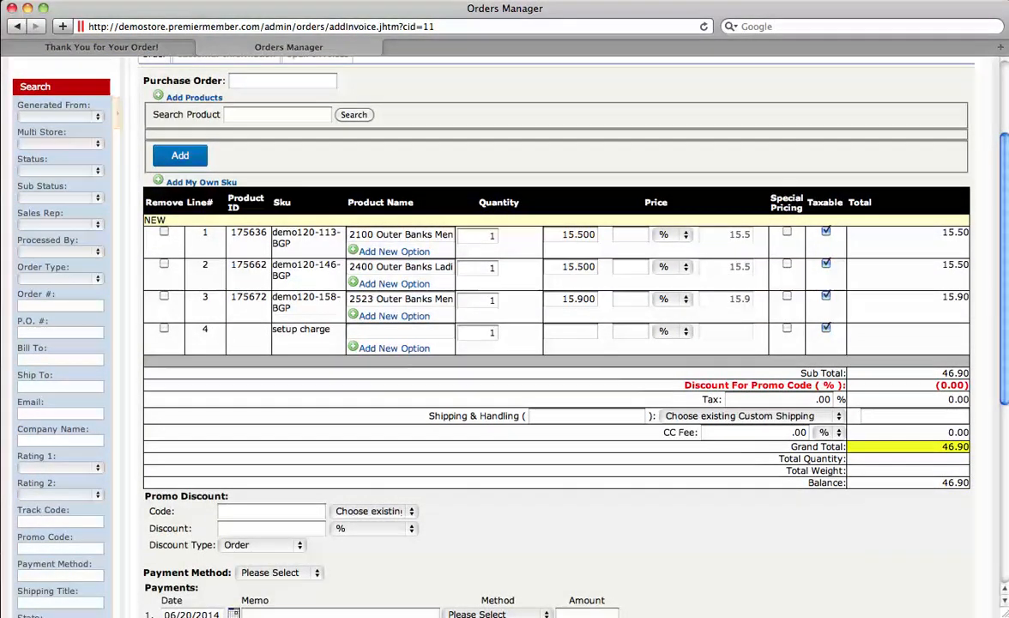
{"action": "scroll", "coordinate": [549, 343], "scroll_direction": "down", "scroll_amount": 2}
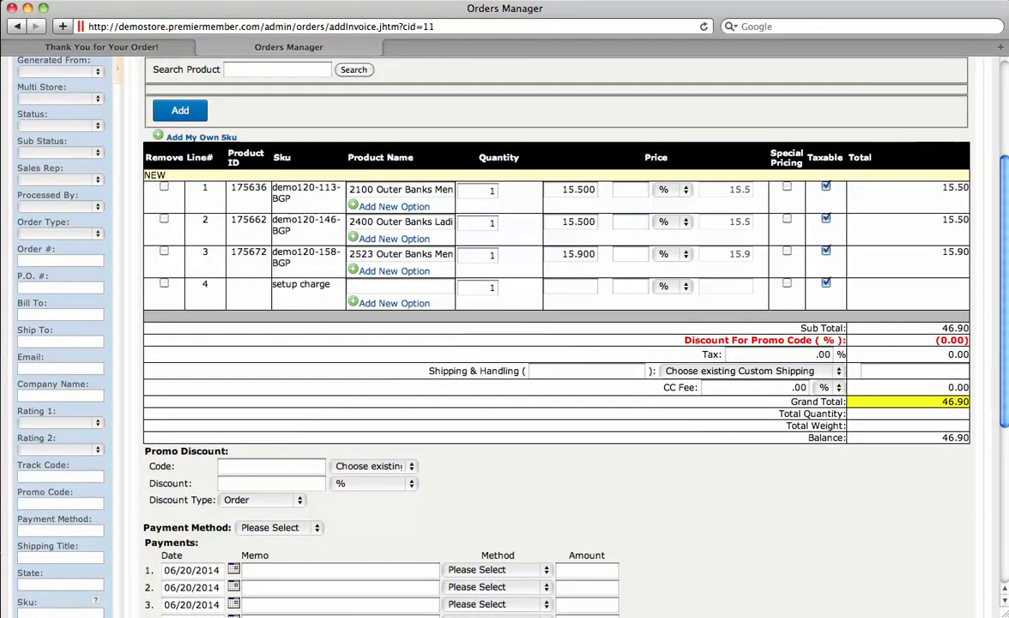
{"action": "scroll", "coordinate": [558, 343], "scroll_direction": "down", "scroll_amount": 10}
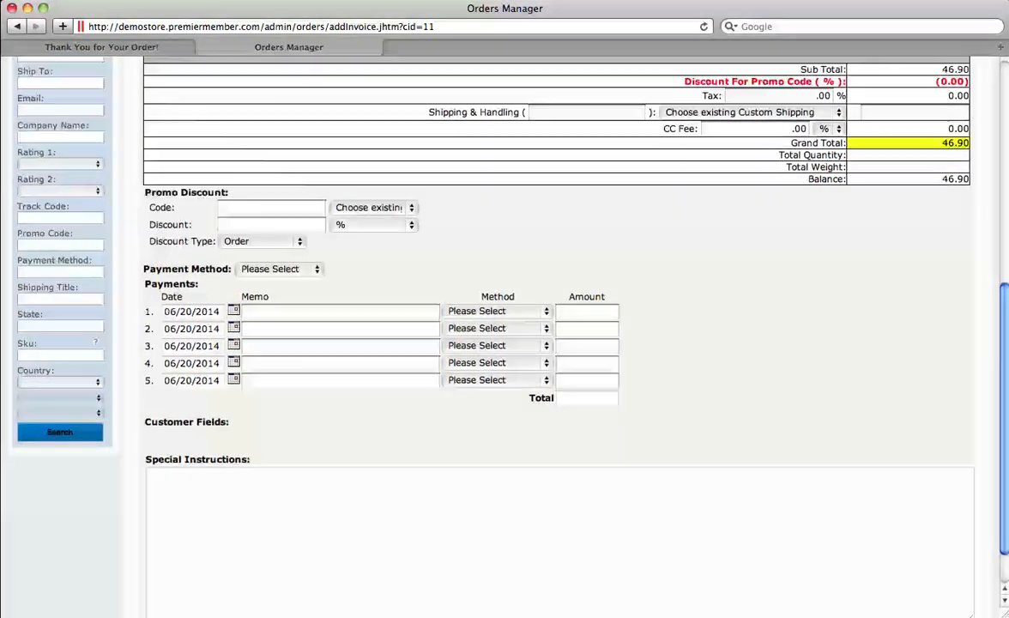
{"action": "scroll", "coordinate": [558, 343], "scroll_direction": "down", "scroll_amount": 2}
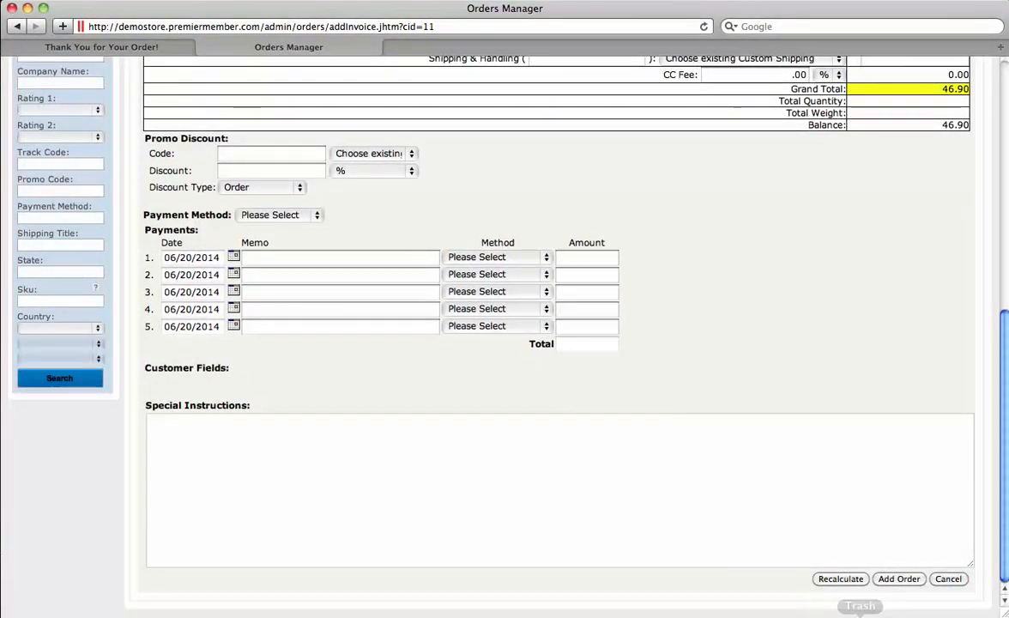
{"action": "left_click", "coordinate": [900, 580]}
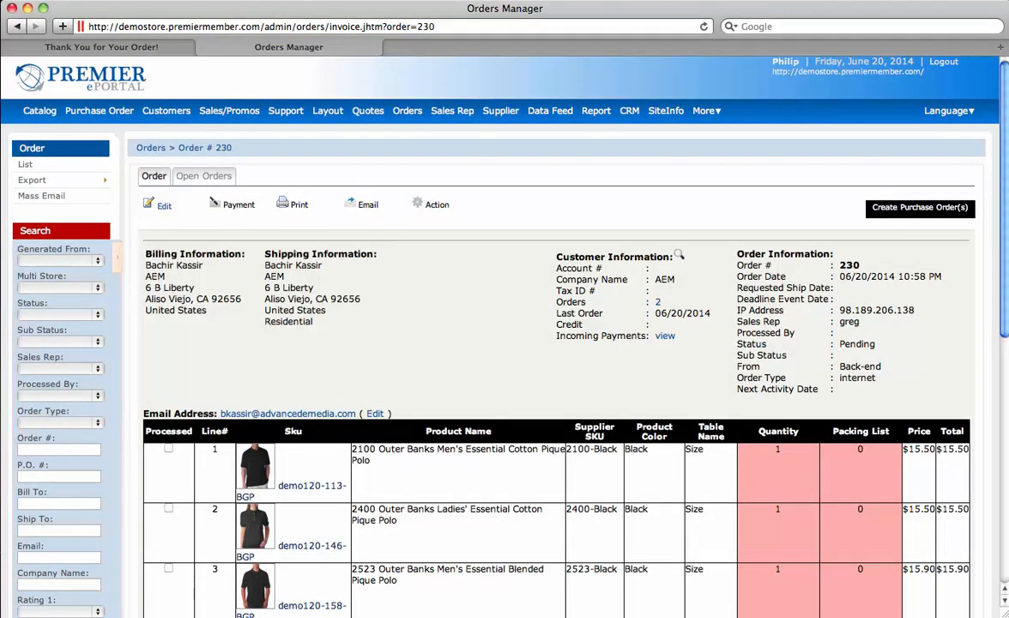
Step: Review order #230's four line items, $46.90 grand total and Pending status history
{"action": "scroll", "coordinate": [505, 343], "scroll_direction": "down", "scroll_amount": 3}
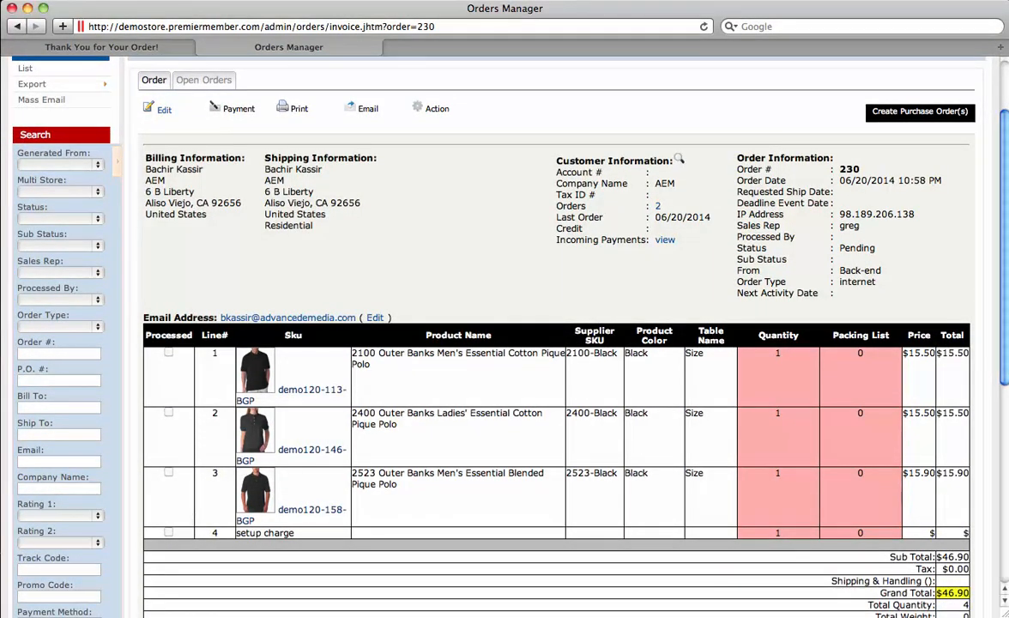
{"action": "scroll", "coordinate": [505, 343], "scroll_direction": "down", "scroll_amount": 8}
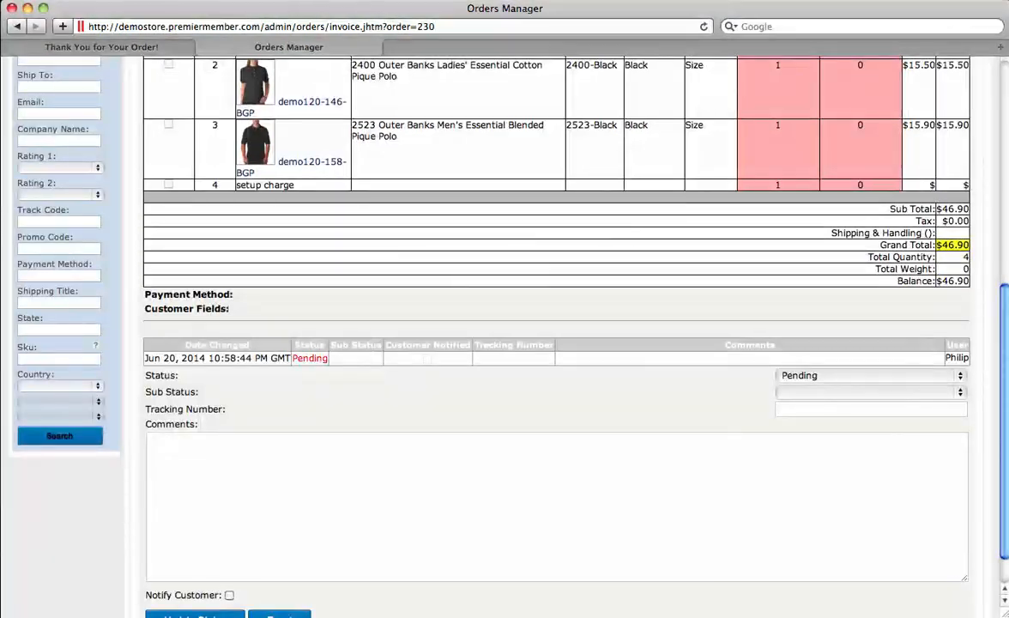
{"action": "scroll", "coordinate": [558, 326], "scroll_direction": "up", "scroll_amount": 5}
{"action": "scroll", "coordinate": [515, 327], "scroll_direction": "up", "scroll_amount": 5}
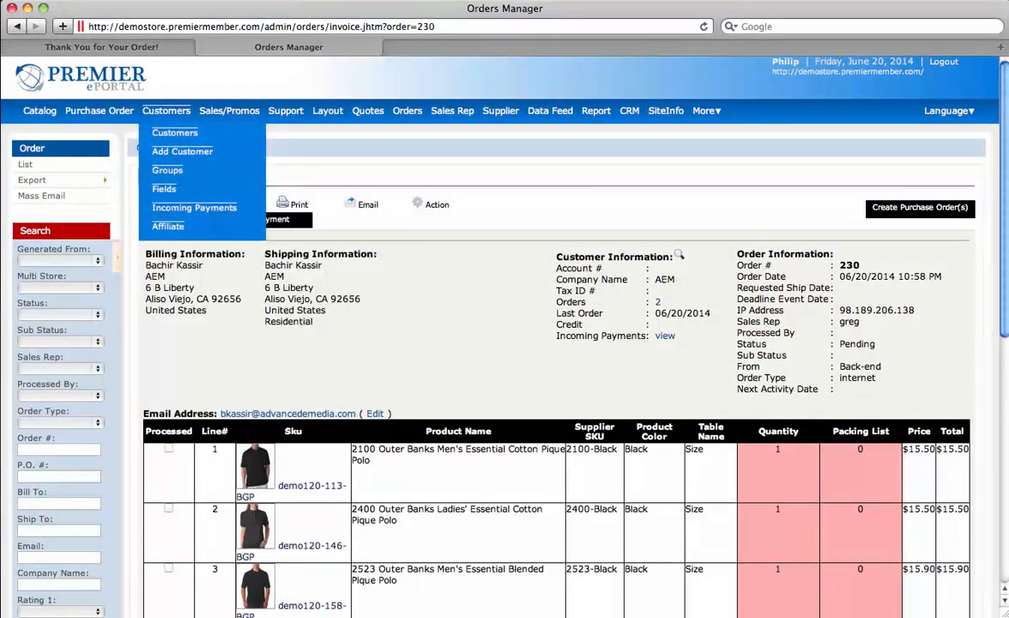
Step: Log in to the storefront as the AdvancedEMedia customer from the Customers list
{"action": "left_click", "coordinate": [168, 111]}
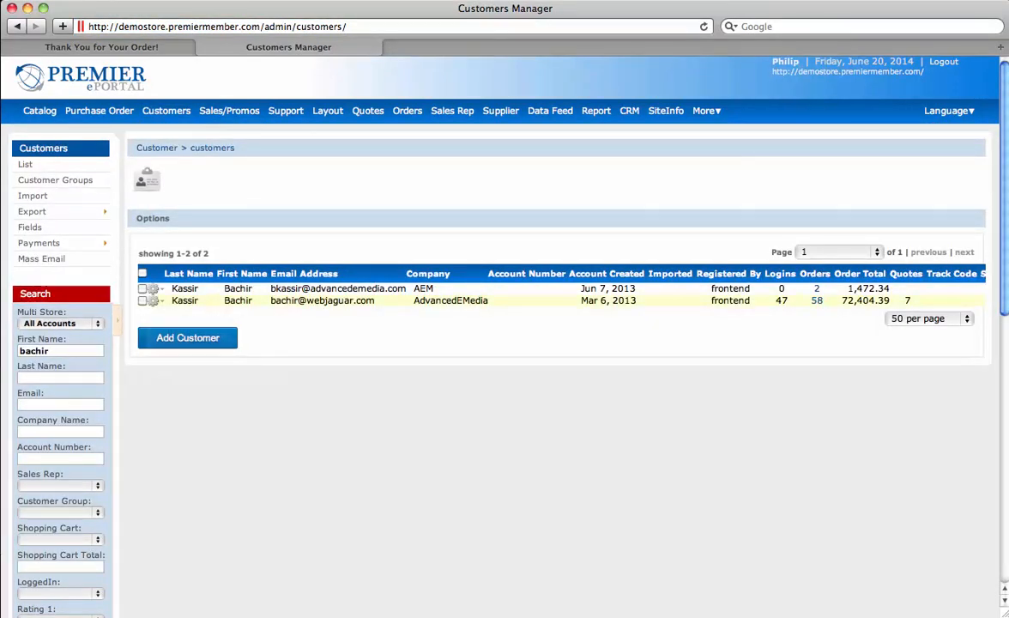
{"action": "left_click", "coordinate": [152, 300]}
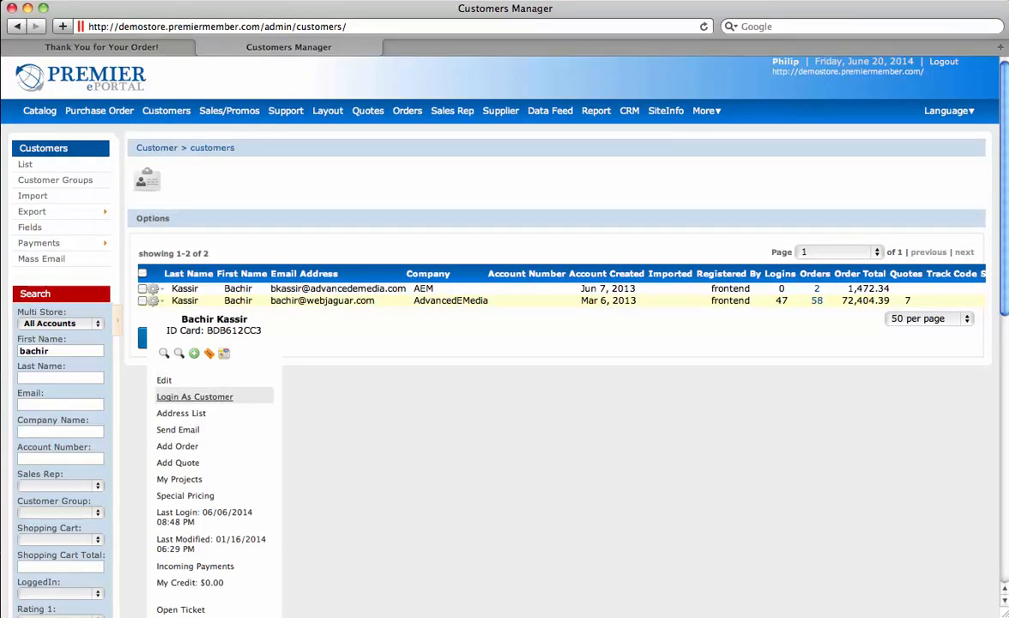
{"action": "left_click", "coordinate": [195, 396]}
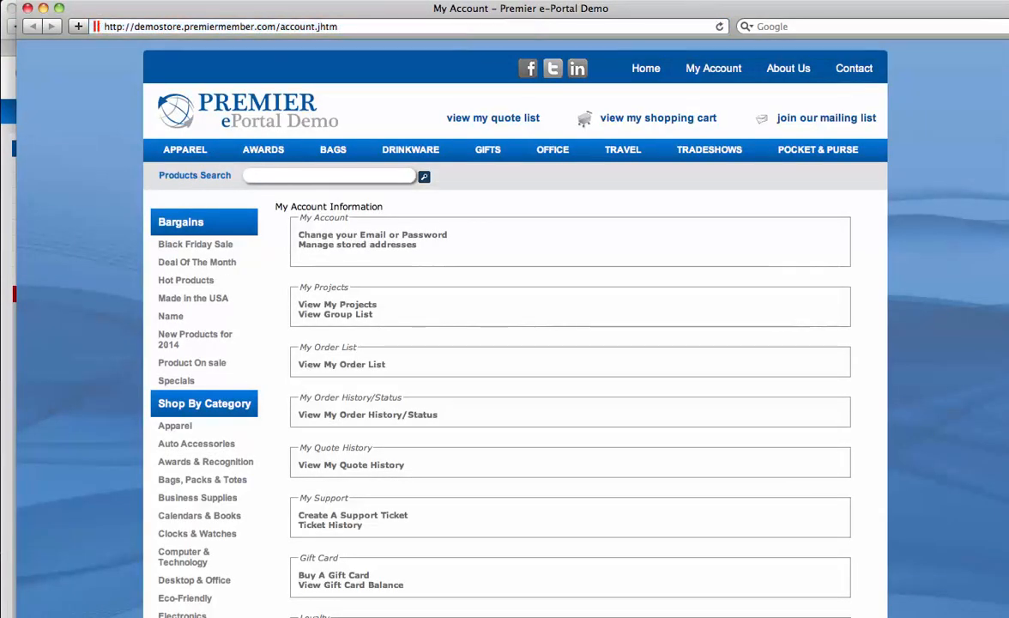
Step: View order 217's invoice in the order history, then create a quote from order 216
{"action": "left_click_drag", "start_coordinate": [282, 206], "coordinate": [661, 606]}
{"action": "left_click", "coordinate": [656, 523]}
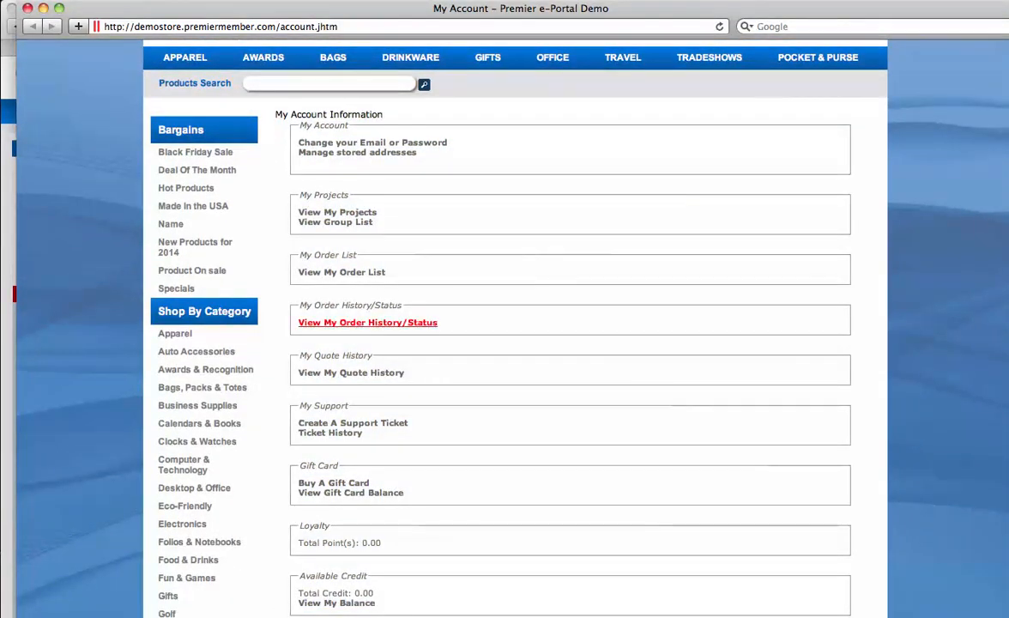
{"action": "left_click", "coordinate": [368, 322]}
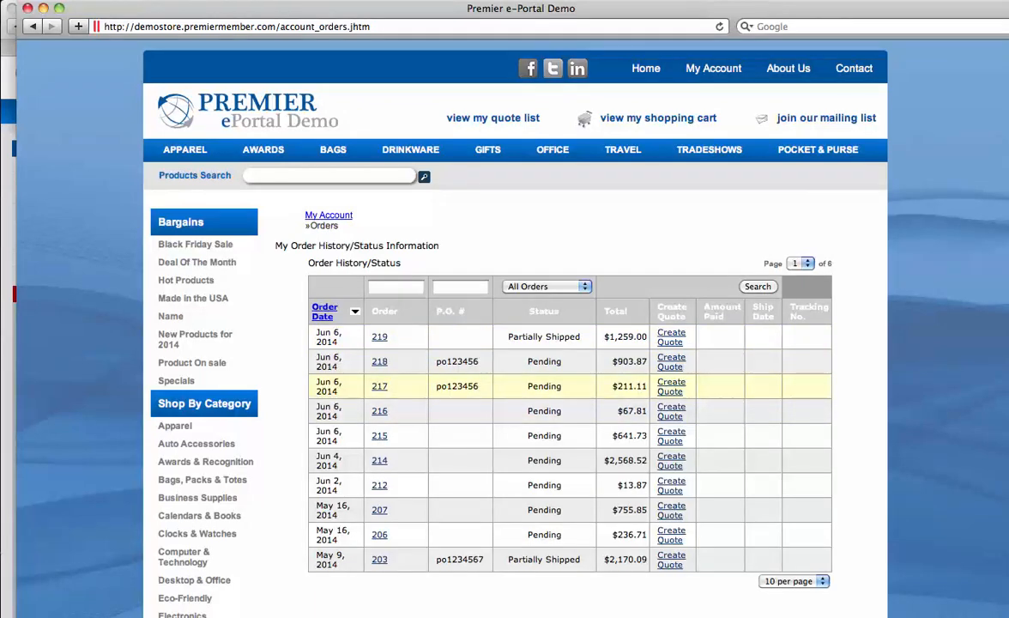
{"action": "left_click", "coordinate": [379, 386]}
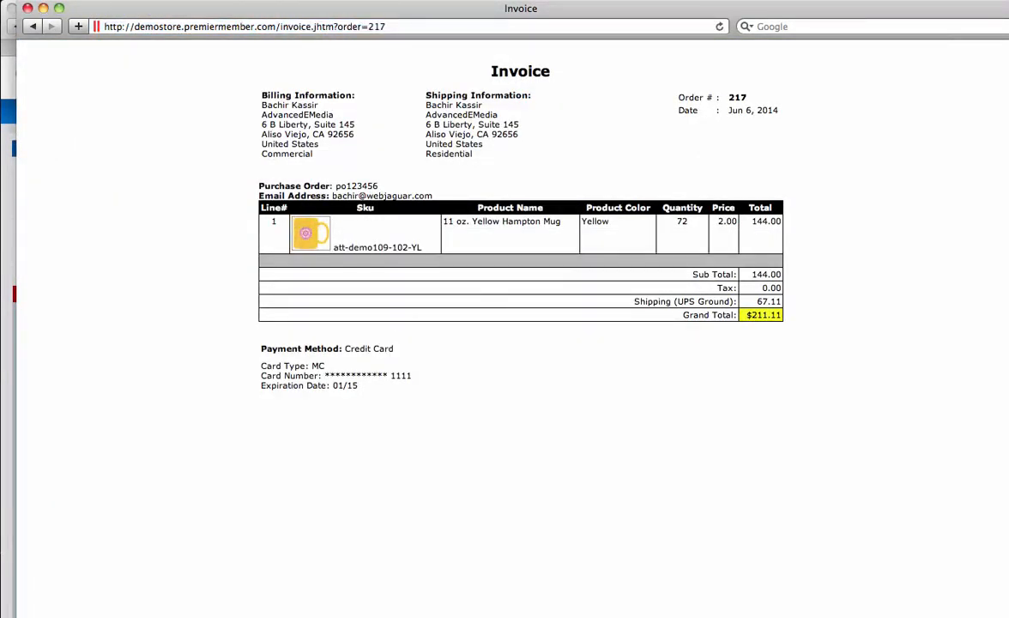
{"action": "key", "text": "super+bracketleft"}
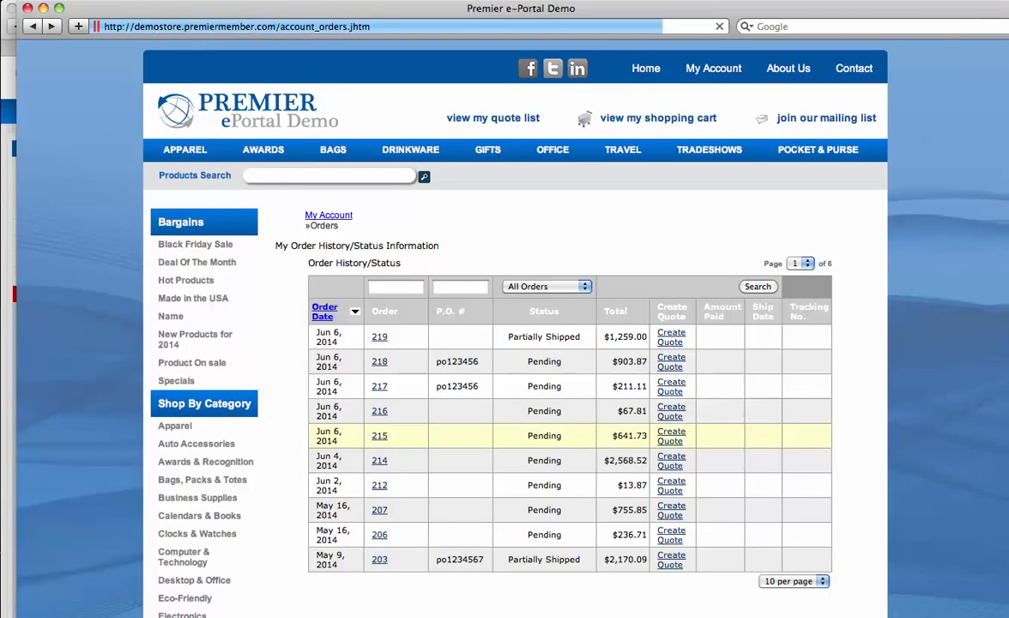
{"action": "left_click", "coordinate": [671, 411]}
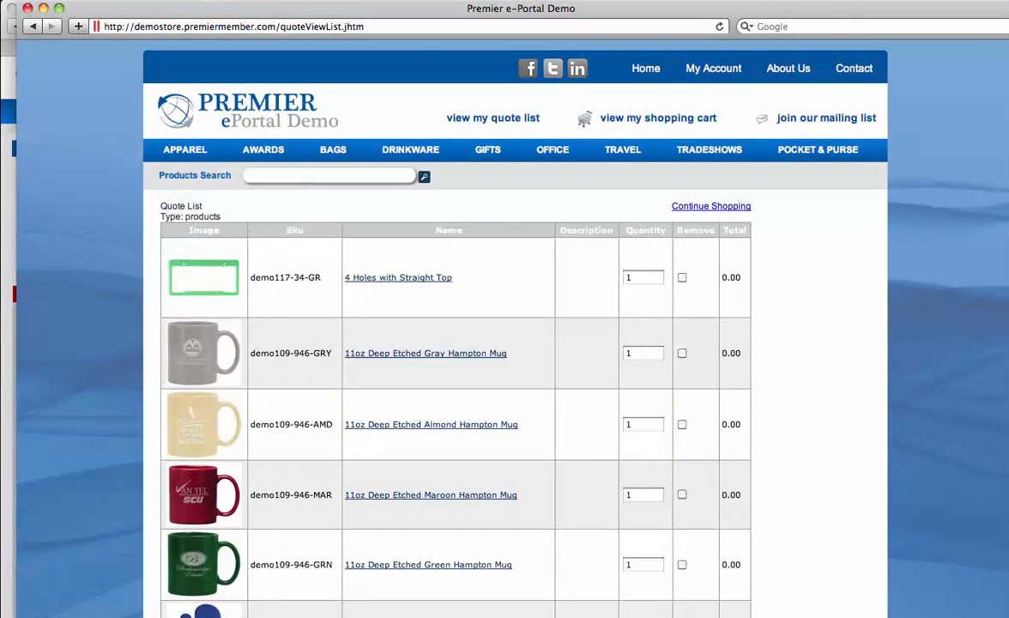
Step: Set quantity 10 on the Gray, Almond, Maroon, Green and Ocean Blue mugs and the Ad-Mitt
{"action": "scroll", "coordinate": [455, 378], "scroll_direction": "down", "scroll_amount": 5}
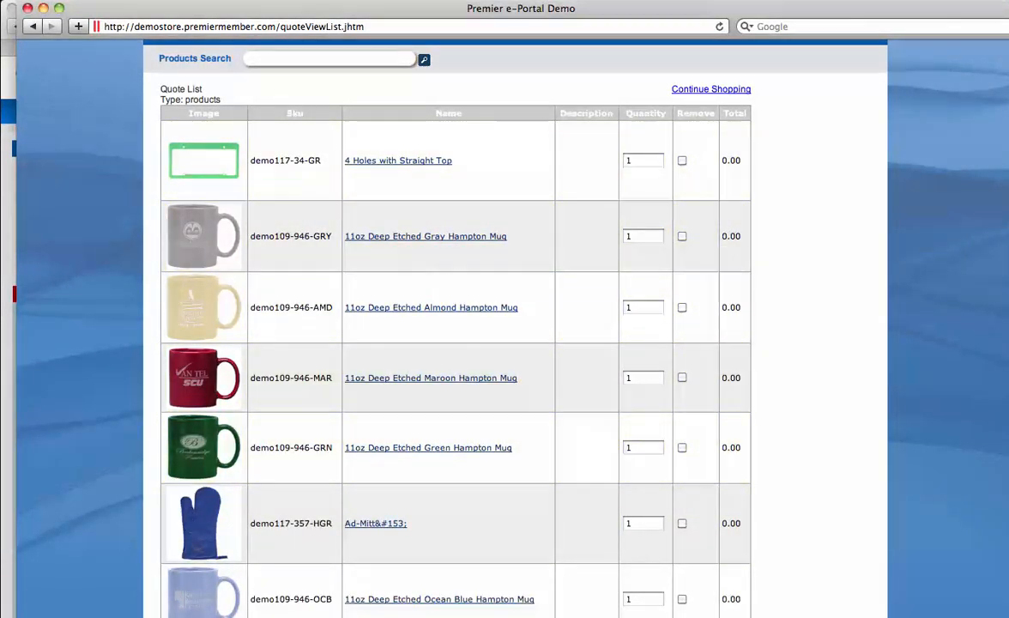
{"action": "double_click", "coordinate": [634, 236]}
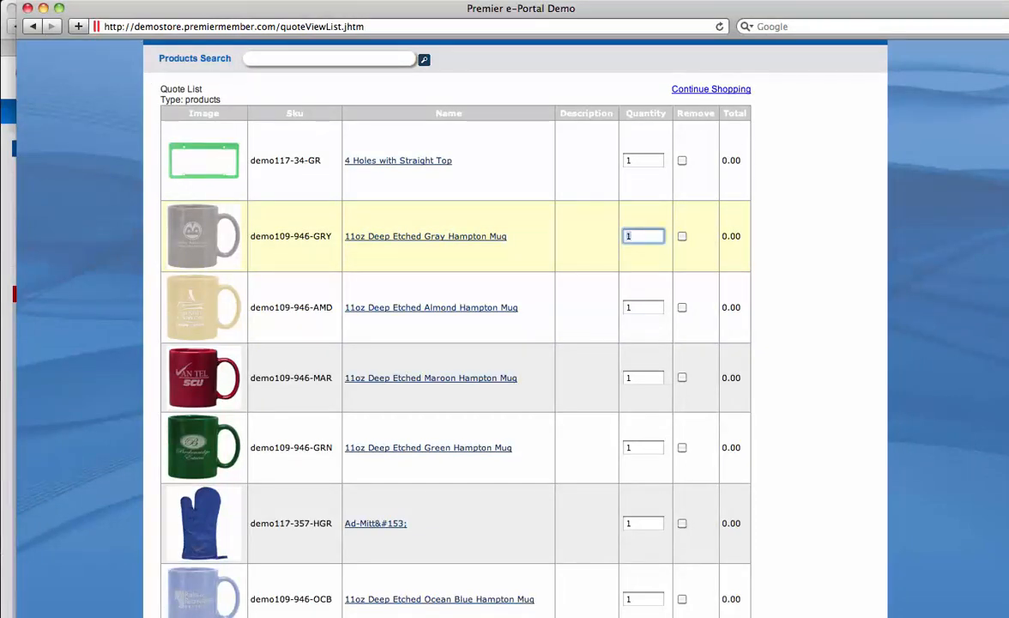
{"action": "type", "text": "10"}
{"action": "key", "text": "Tab"}
{"action": "type", "text": "10"}
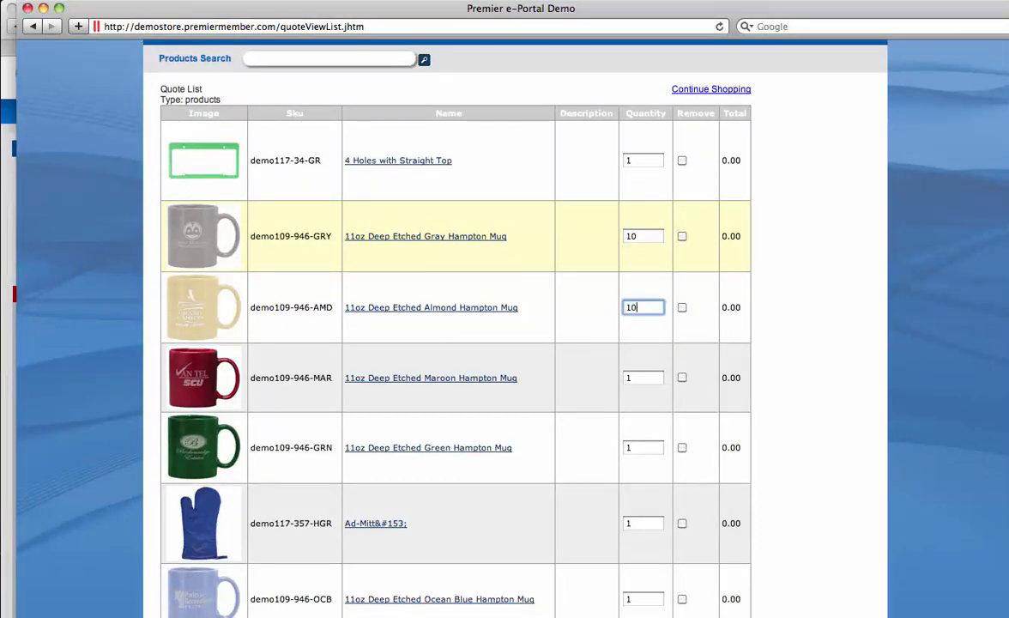
{"action": "key", "text": "Tab"}
{"action": "type", "text": "10"}
{"action": "key", "text": "Tab"}
{"action": "type", "text": "10"}
{"action": "key", "text": "Tab"}
{"action": "type", "text": "10"}
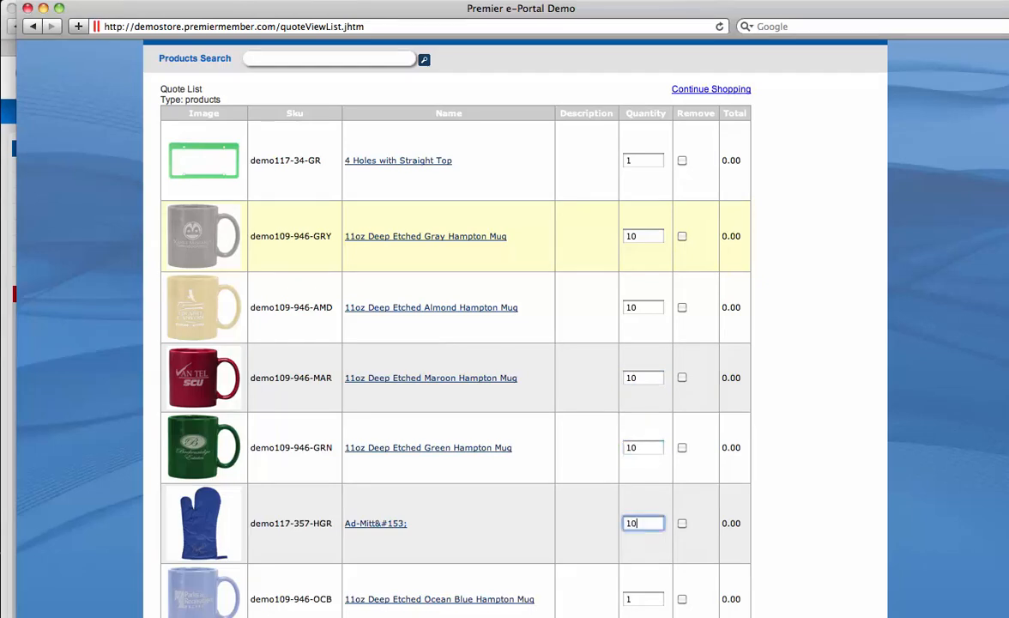
{"action": "key", "text": "Tab"}
{"action": "type", "text": "10"}
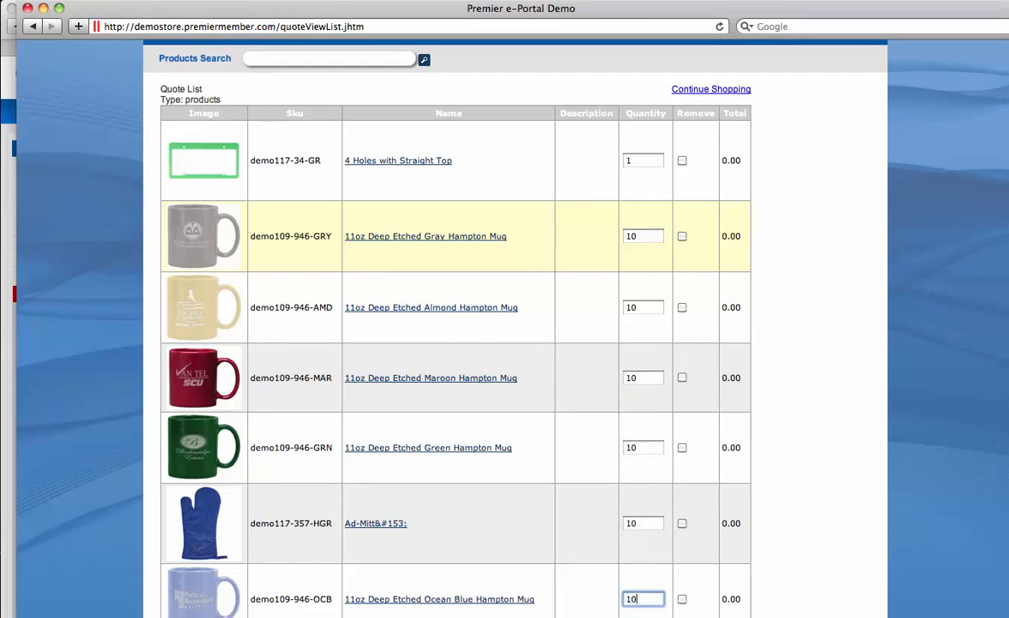
{"action": "scroll", "coordinate": [470, 326], "scroll_direction": "down", "scroll_amount": 4}
{"action": "scroll", "coordinate": [470, 326], "scroll_direction": "up", "scroll_amount": 6}
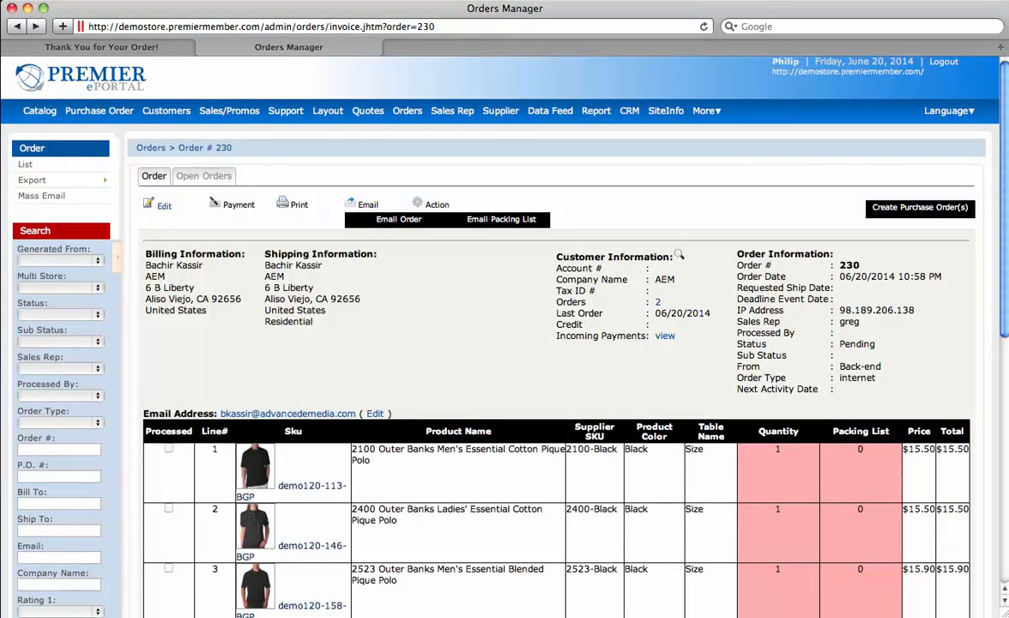
Step: Set the customer list's Shopping Cart filter to Not Empty
{"action": "mouse_move", "coordinate": [166, 111]}
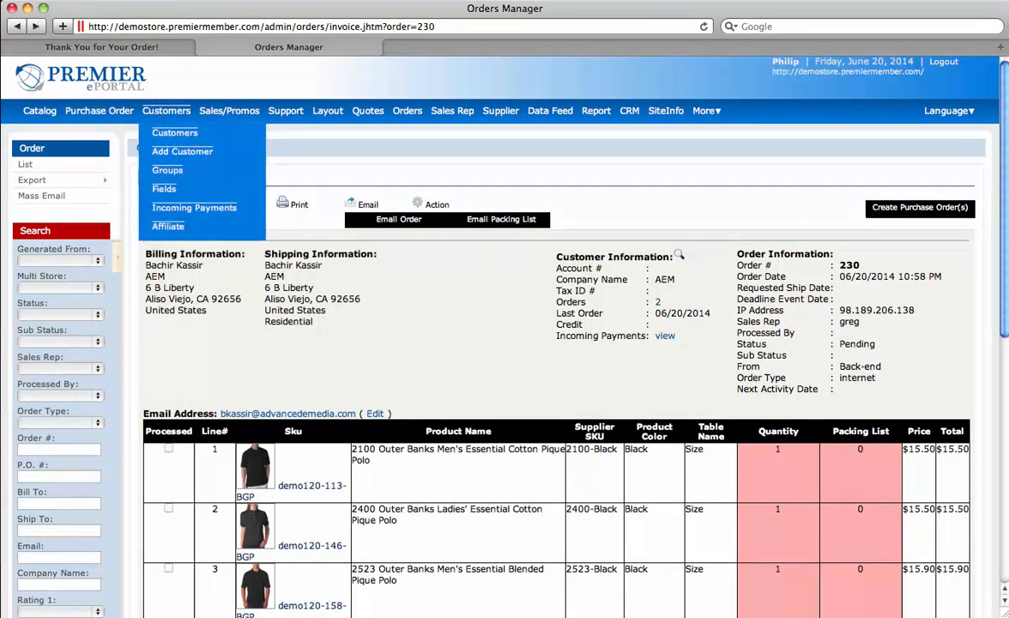
{"action": "left_click", "coordinate": [167, 110]}
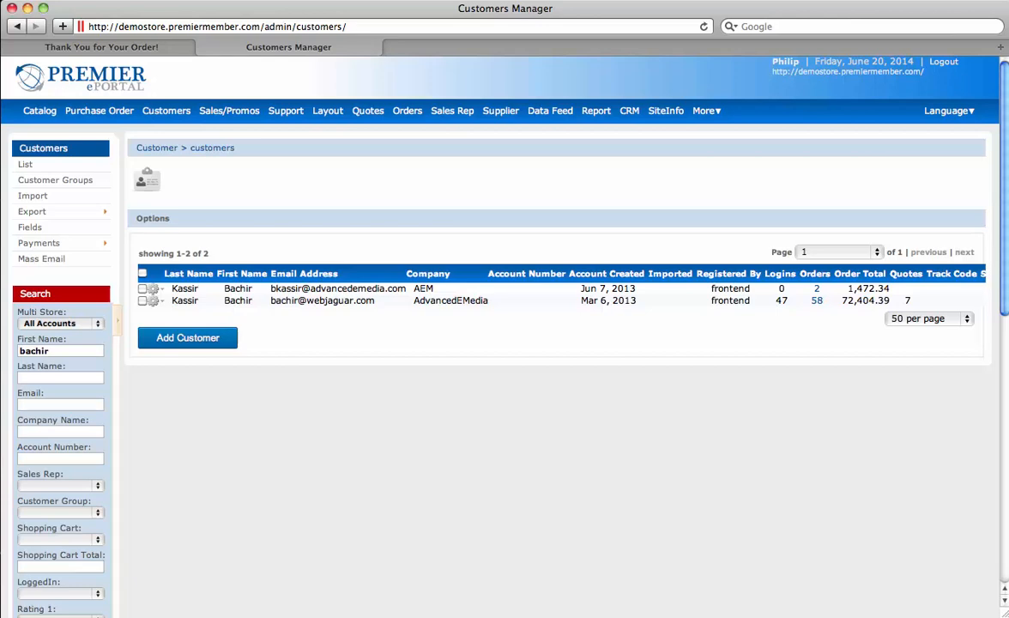
{"action": "scroll", "coordinate": [505, 343], "scroll_direction": "down", "scroll_amount": 3}
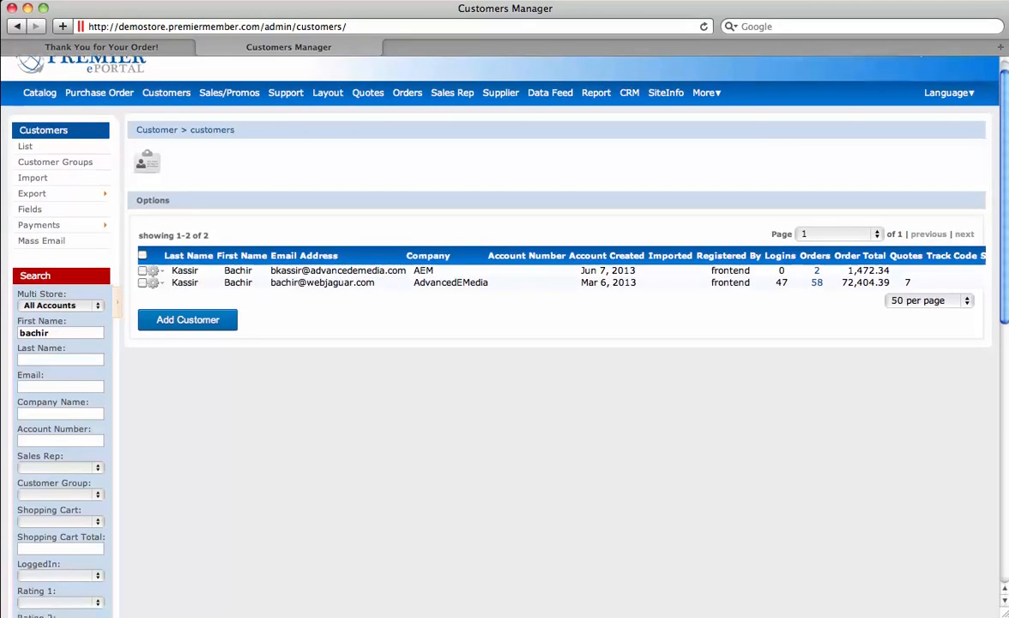
{"action": "scroll", "coordinate": [505, 343], "scroll_direction": "down", "scroll_amount": 5}
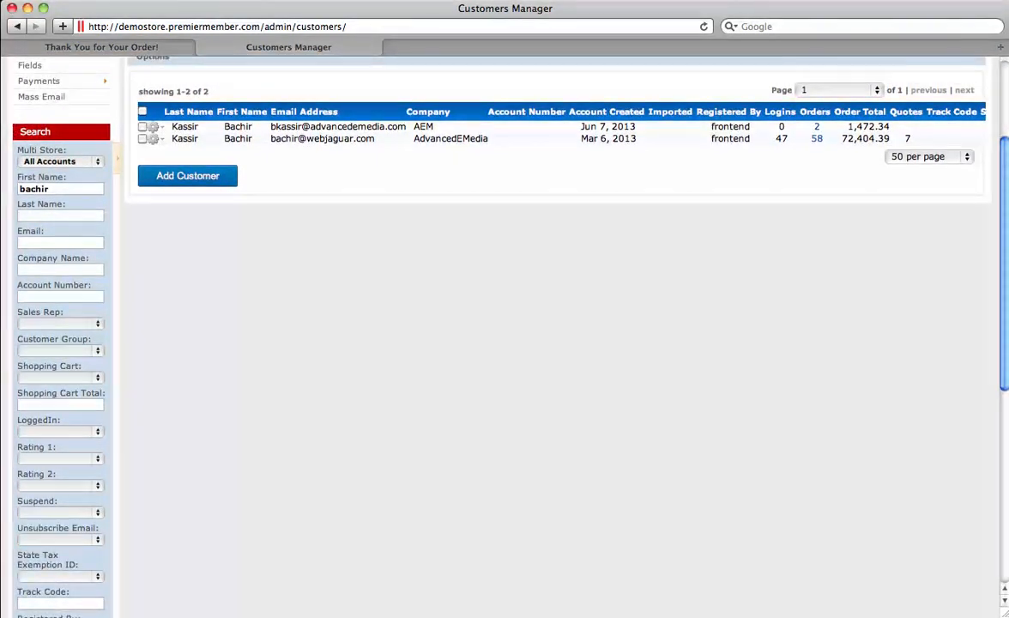
{"action": "left_click", "coordinate": [60, 378]}
{"action": "left_click", "coordinate": [46, 388]}
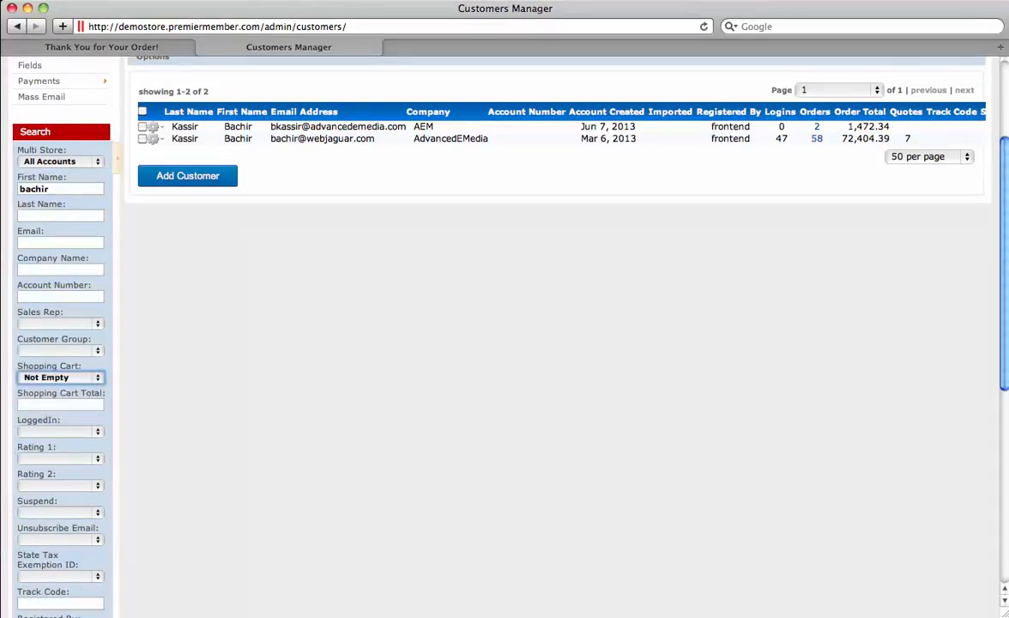
Step: Run the advanced search to find the single customer with a non-empty cart, then start a mass email
{"action": "scroll", "coordinate": [505, 344], "scroll_direction": "down", "scroll_amount": 2}
{"action": "scroll", "coordinate": [504, 343], "scroll_direction": "down", "scroll_amount": 10}
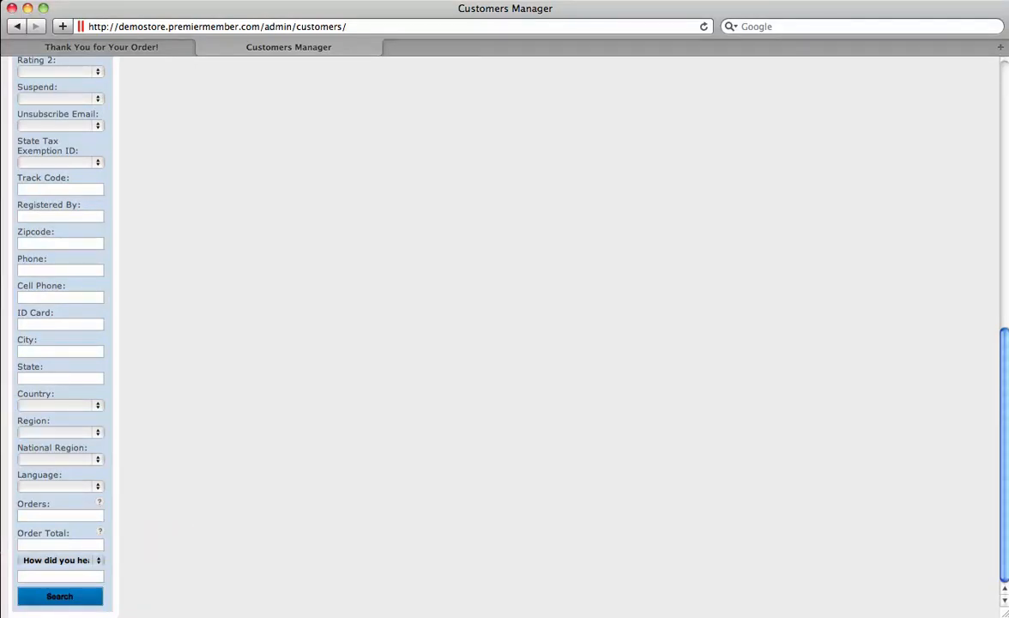
{"action": "scroll", "coordinate": [505, 344], "scroll_direction": "up", "scroll_amount": 7}
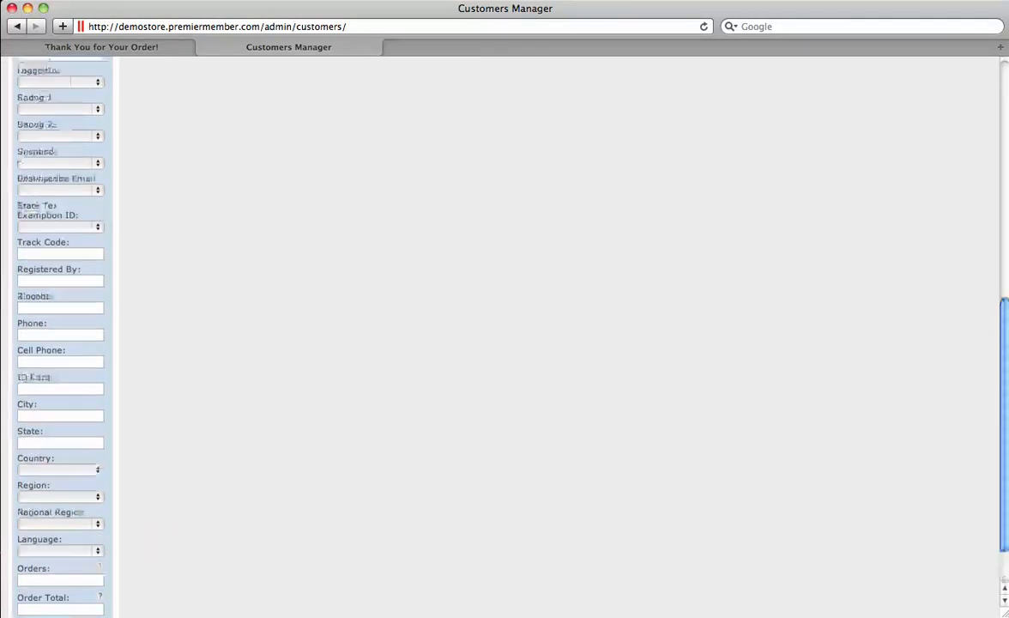
{"action": "scroll", "coordinate": [505, 343], "scroll_direction": "up", "scroll_amount": 3}
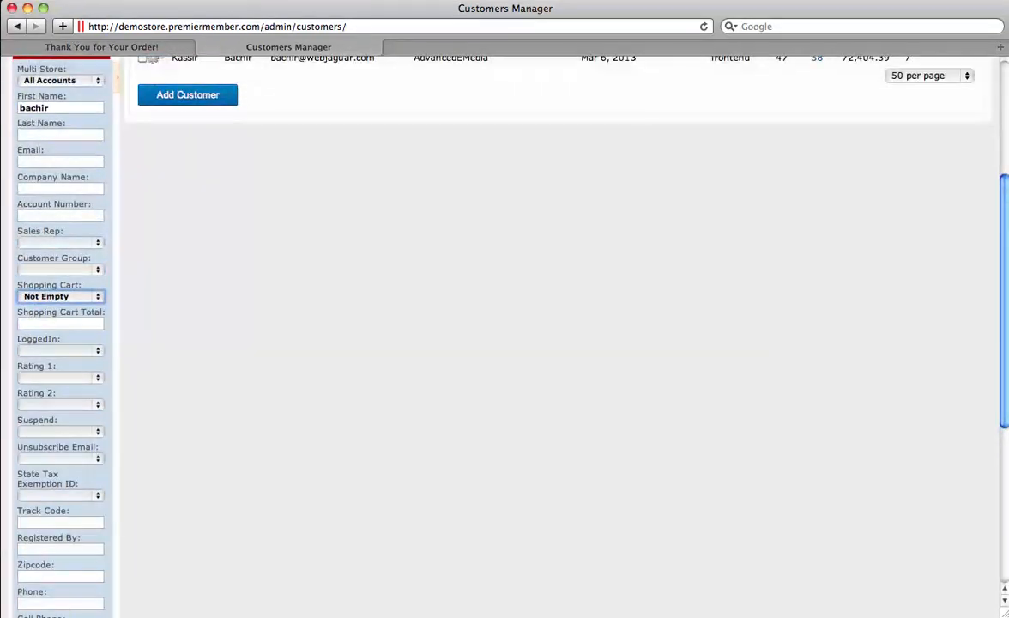
{"action": "scroll", "coordinate": [505, 343], "scroll_direction": "up", "scroll_amount": 2}
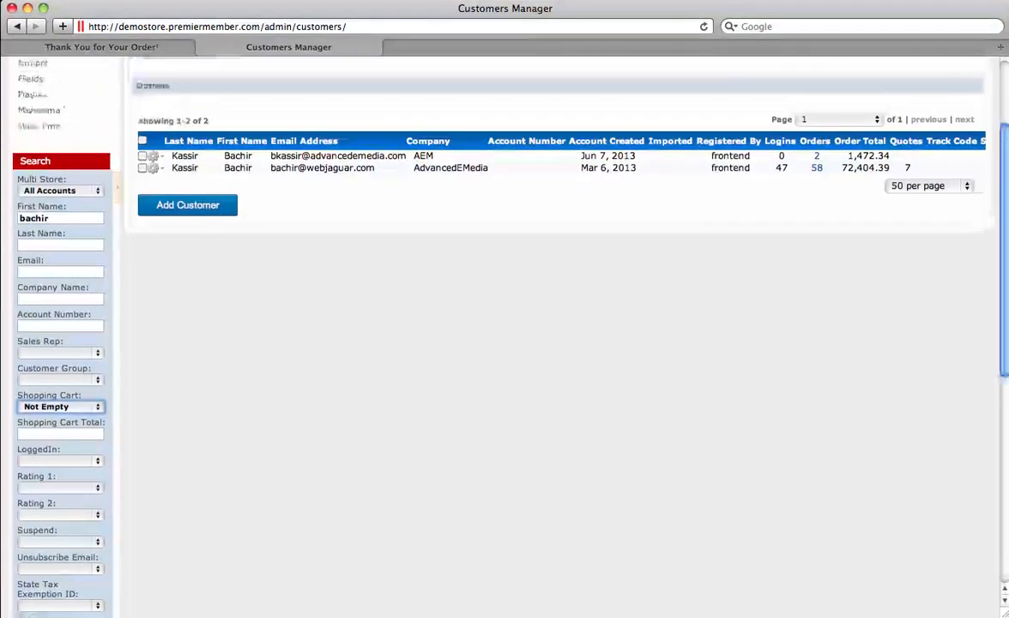
{"action": "left_click", "coordinate": [118, 197]}
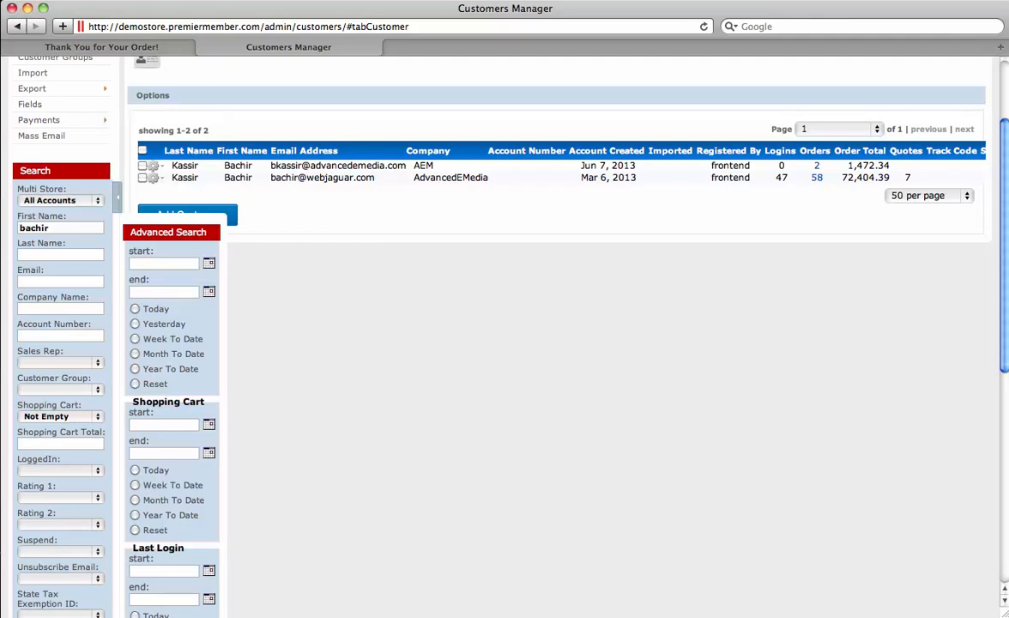
{"action": "key", "text": "Return"}
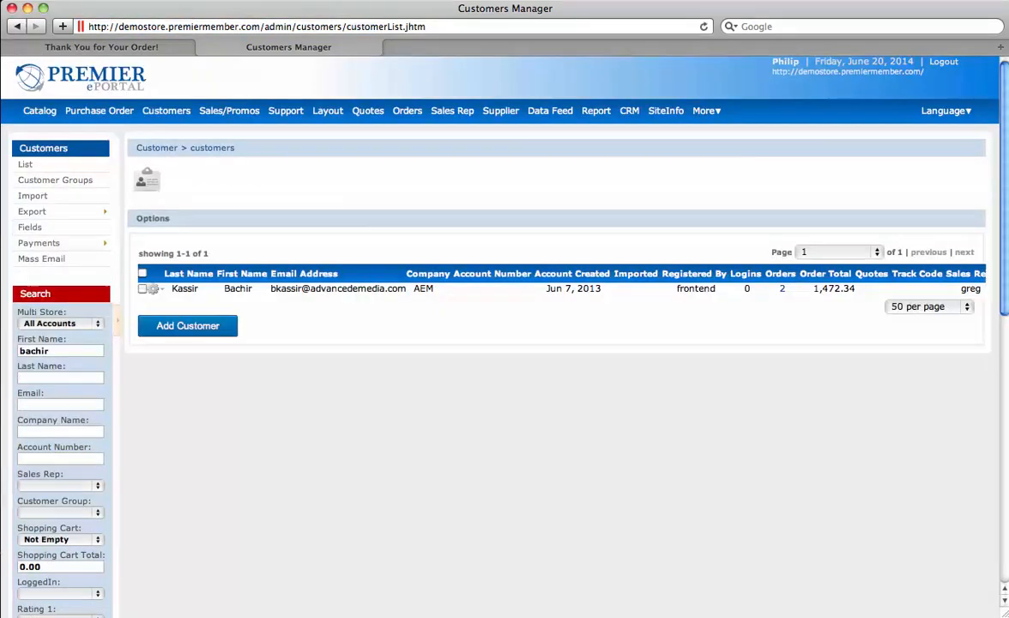
{"action": "left_click", "coordinate": [41, 258]}
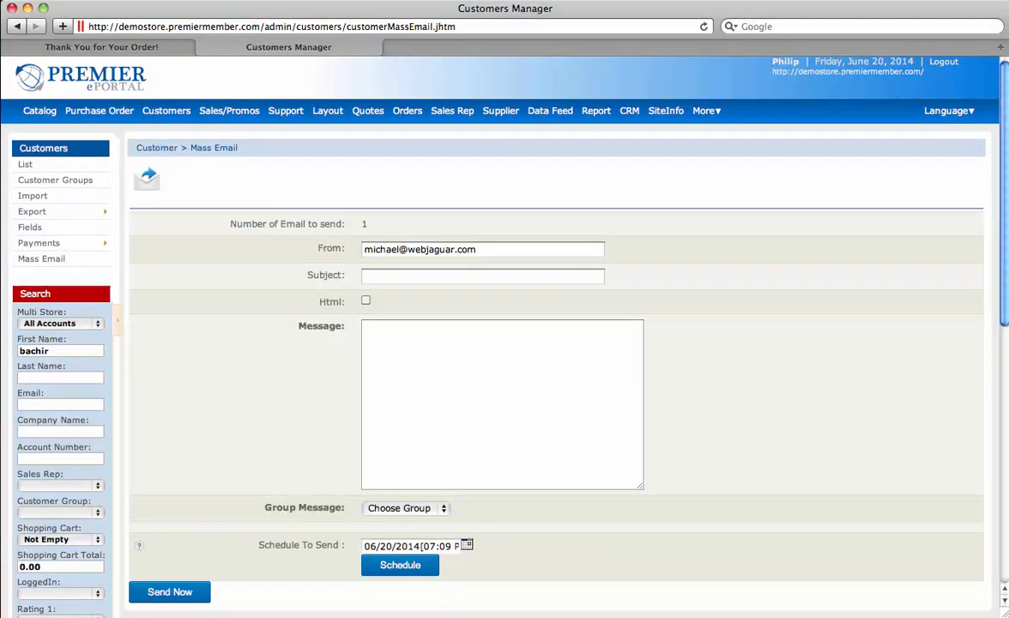
Step: Load the Abandon Cart message from the All Messages group into the mass email
{"action": "left_click", "coordinate": [406, 508]}
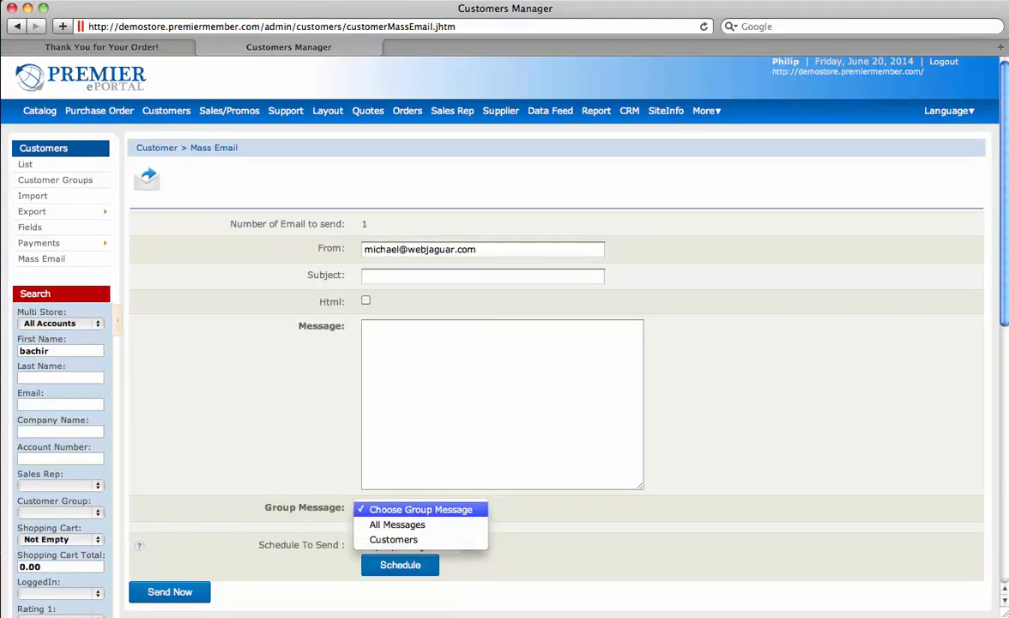
{"action": "left_click", "coordinate": [397, 524]}
{"action": "scroll", "coordinate": [420, 515], "scroll_direction": "down", "scroll_amount": 1}
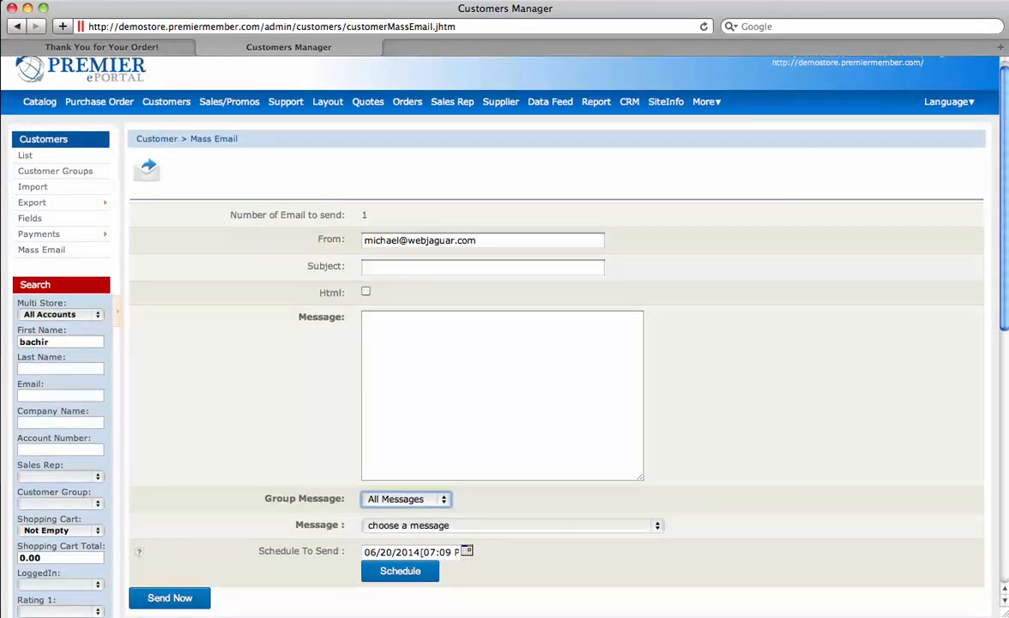
{"action": "left_click", "coordinate": [420, 507]}
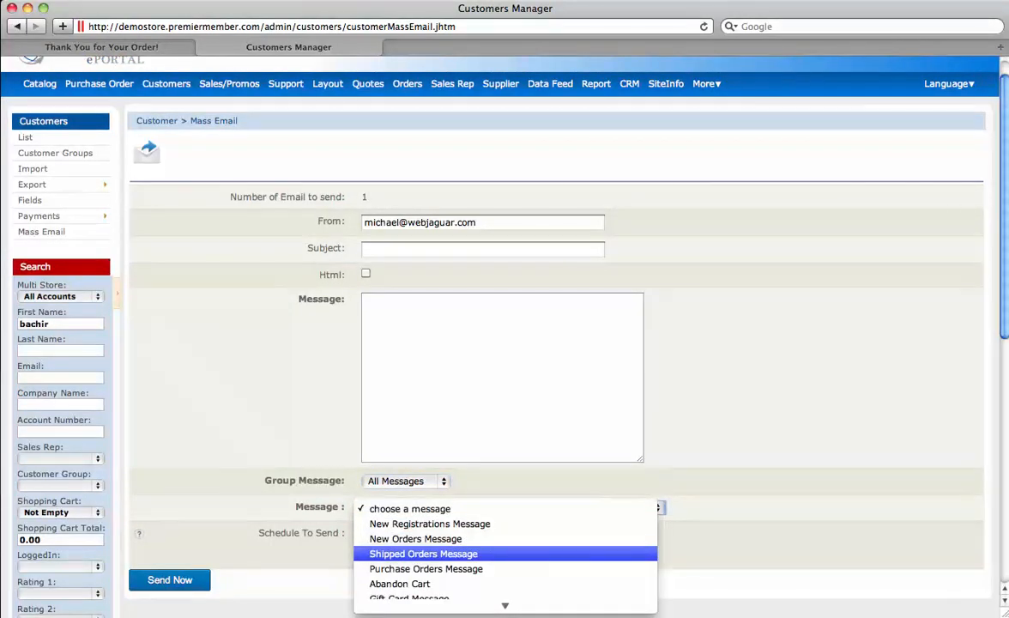
{"action": "left_click", "coordinate": [400, 584]}
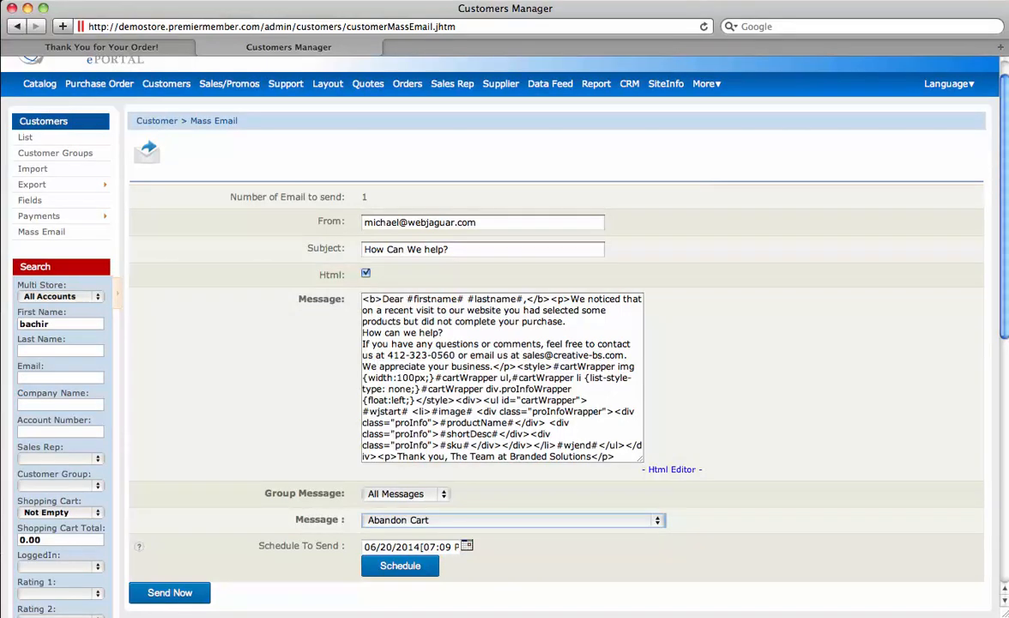
Step: Inspect the #wjstart#, productName and image placeholders in the Html Editor
{"action": "left_click", "coordinate": [672, 470]}
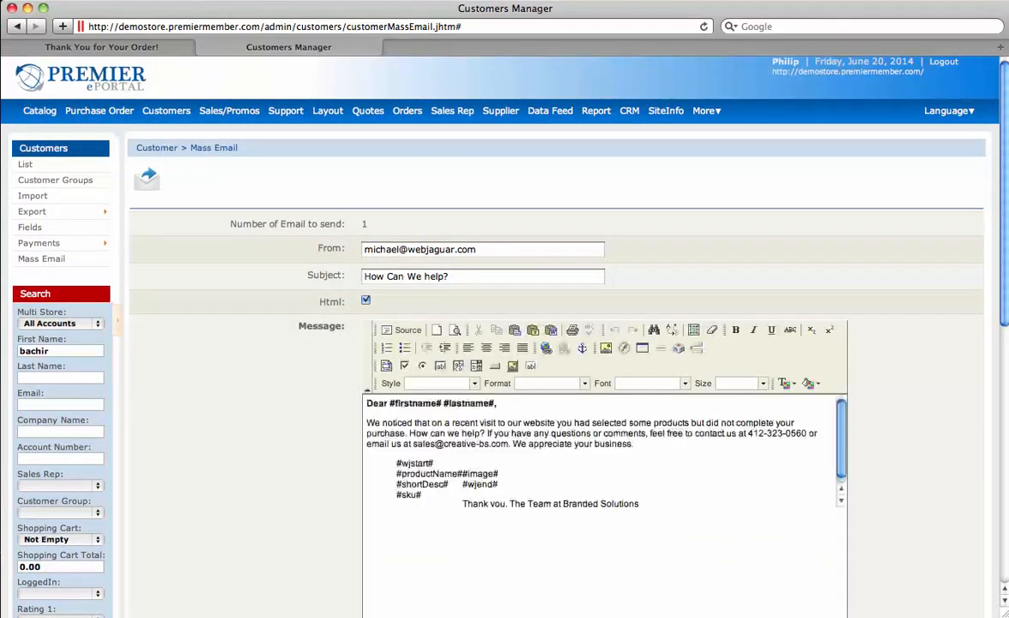
{"action": "scroll", "coordinate": [505, 344], "scroll_direction": "down", "scroll_amount": 2}
{"action": "left_click_drag", "start_coordinate": [396, 379], "coordinate": [532, 391]}
{"action": "left_click", "coordinate": [420, 390]}
{"action": "left_click", "coordinate": [500, 391]}
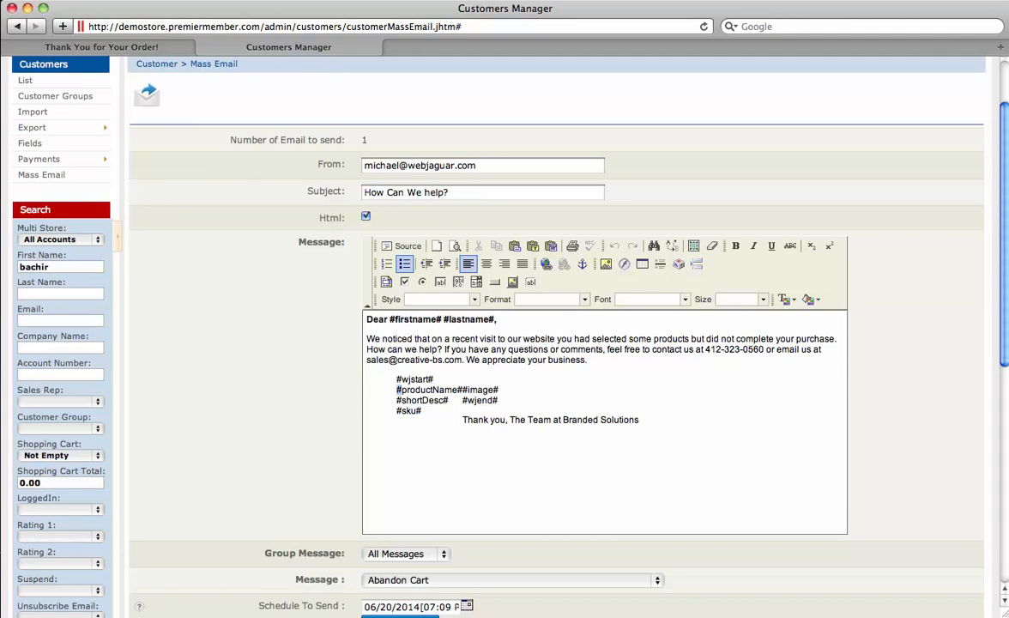
{"action": "scroll", "coordinate": [505, 343], "scroll_direction": "up", "scroll_amount": 3}
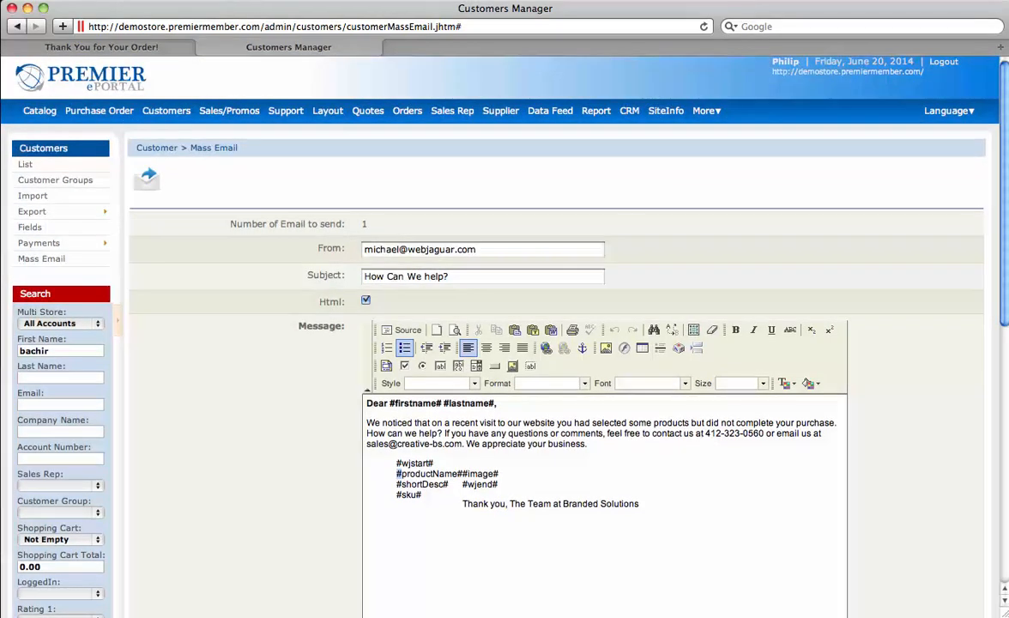
{"action": "left_click", "coordinate": [408, 111]}
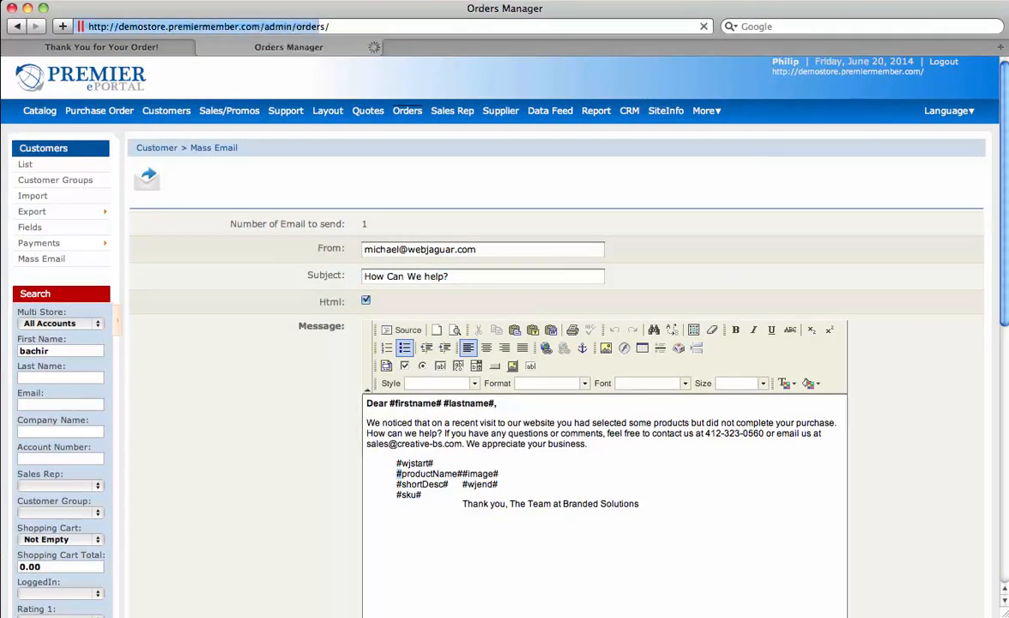
{"action": "scroll", "coordinate": [505, 343], "scroll_direction": "down", "scroll_amount": 5}
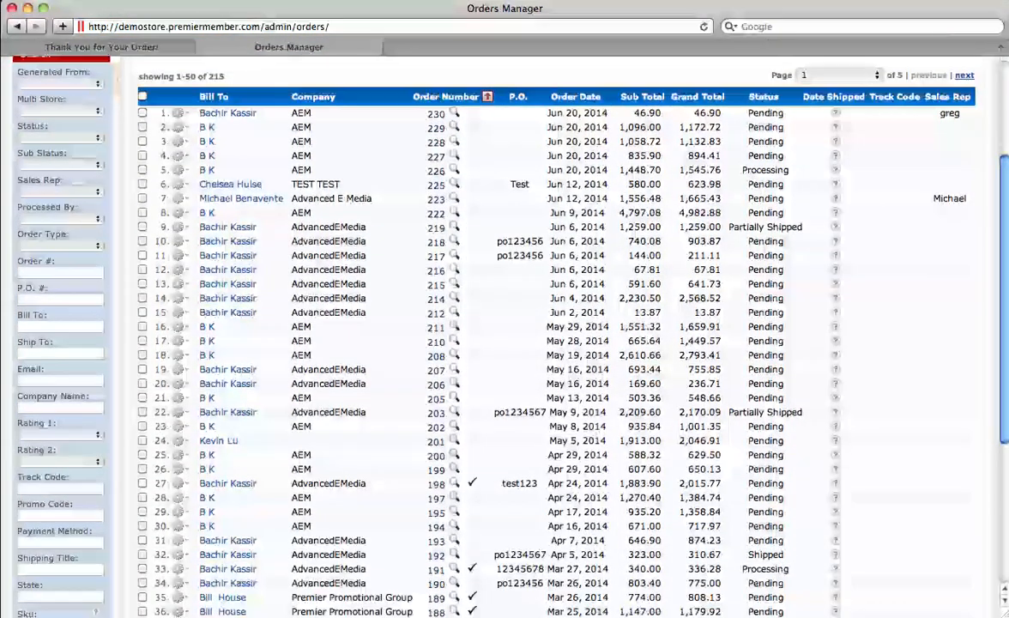
{"action": "scroll", "coordinate": [505, 344], "scroll_direction": "down", "scroll_amount": 4}
{"action": "left_click", "coordinate": [60, 475]}
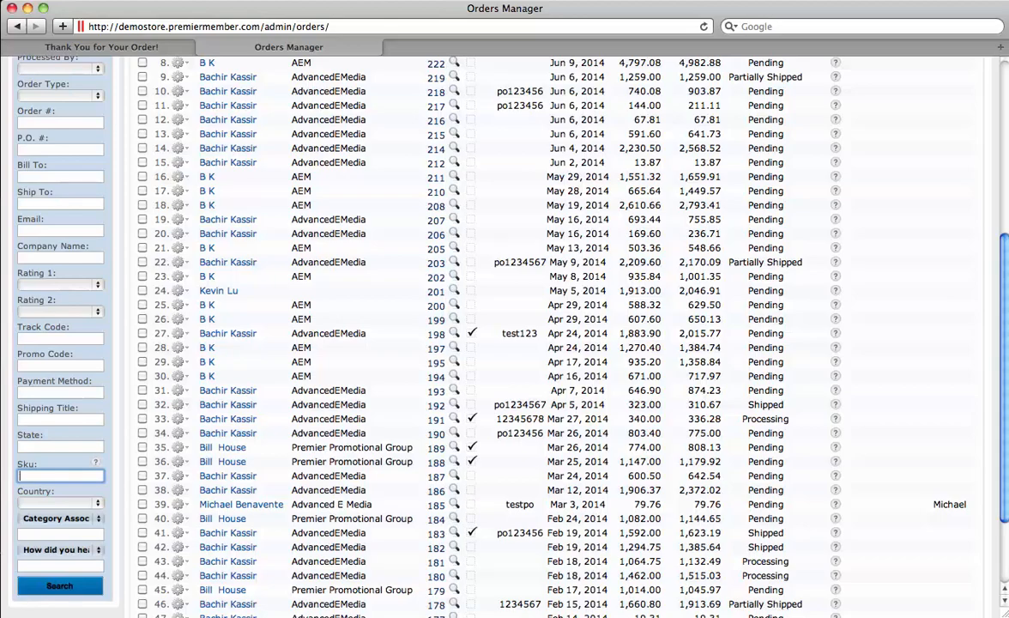
{"action": "scroll", "coordinate": [515, 326], "scroll_direction": "down", "scroll_amount": 4}
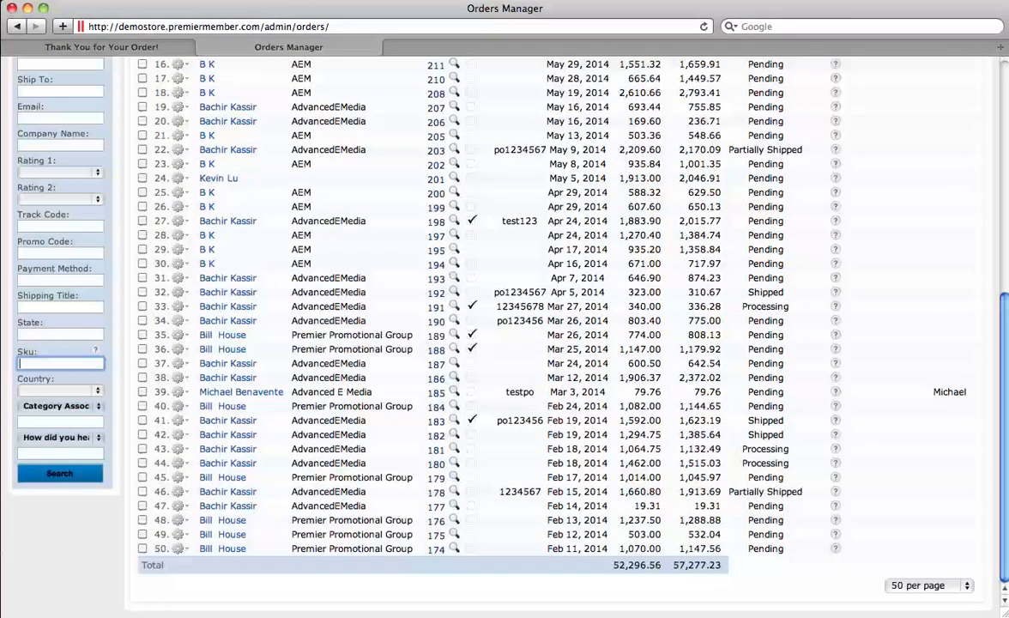
{"action": "scroll", "coordinate": [515, 326], "scroll_direction": "up", "scroll_amount": 5}
{"action": "scroll", "coordinate": [515, 326], "scroll_direction": "up", "scroll_amount": 3}
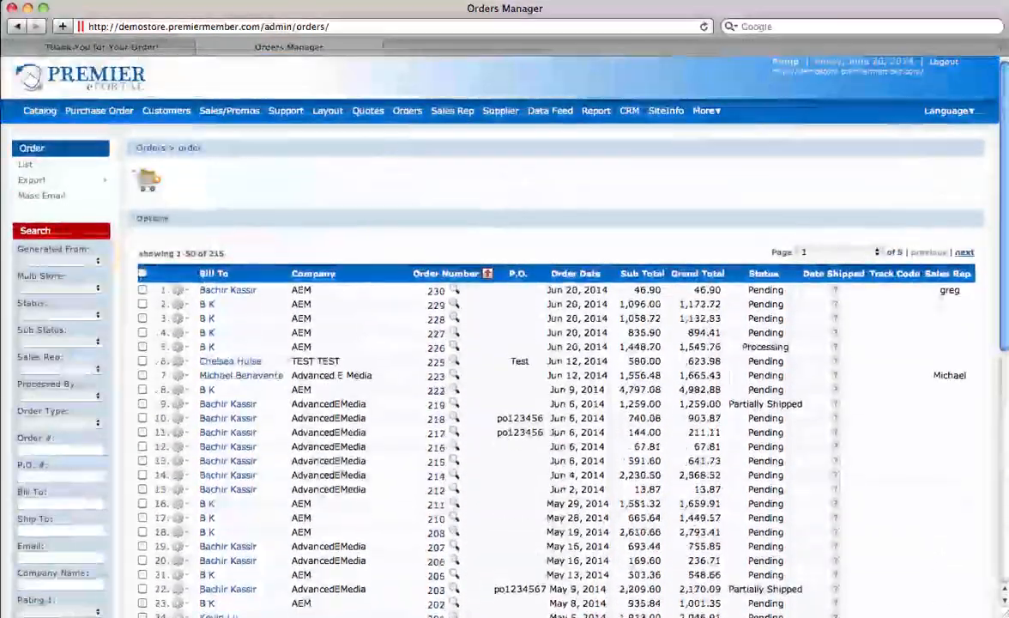
{"action": "mouse_move", "coordinate": [229, 111]}
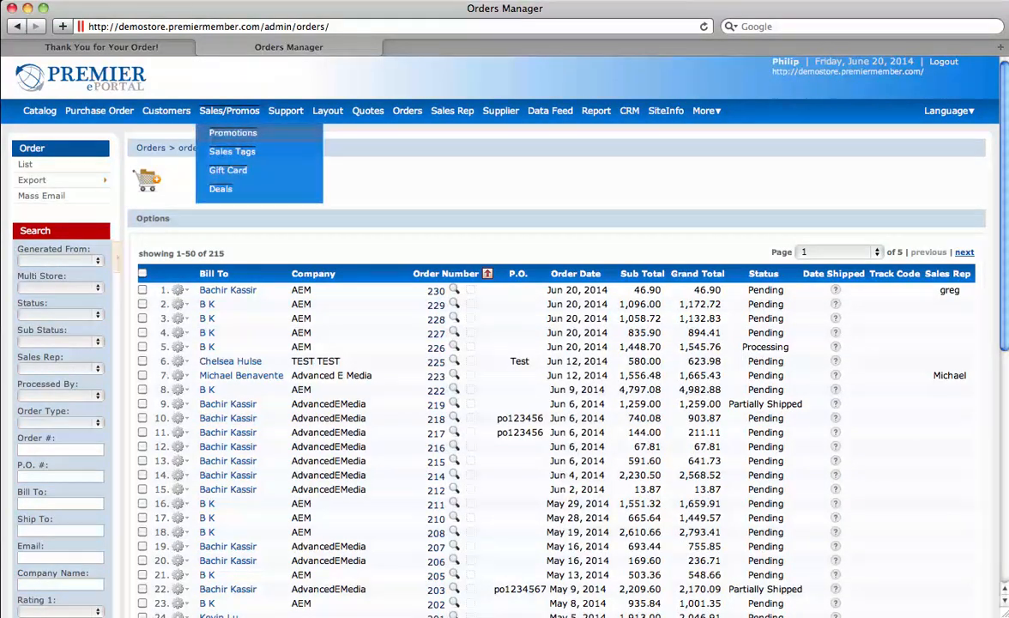
Step: Change the 178-RED-S-Promo promotion's 10.0 discount unit to FIXED $
{"action": "left_click", "coordinate": [232, 130]}
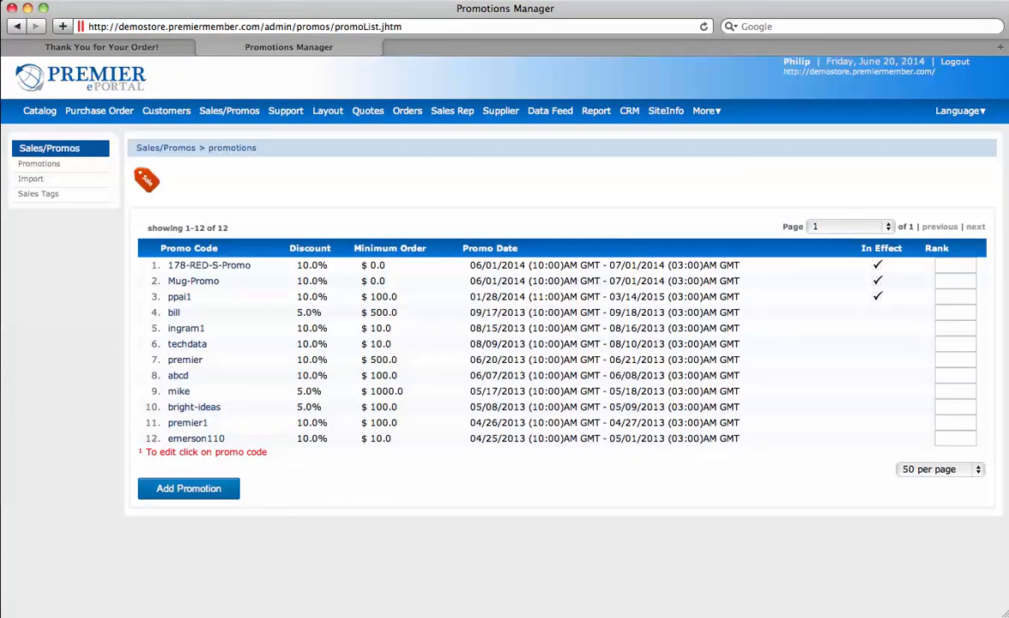
{"action": "left_click", "coordinate": [208, 266]}
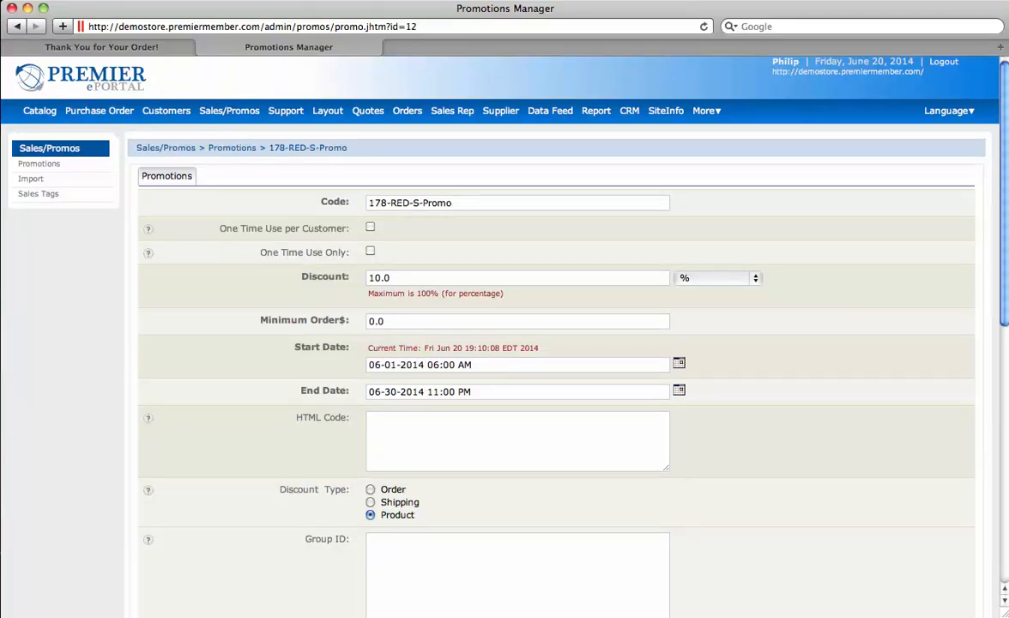
{"action": "left_click_drag", "start_coordinate": [464, 203], "coordinate": [366, 204]}
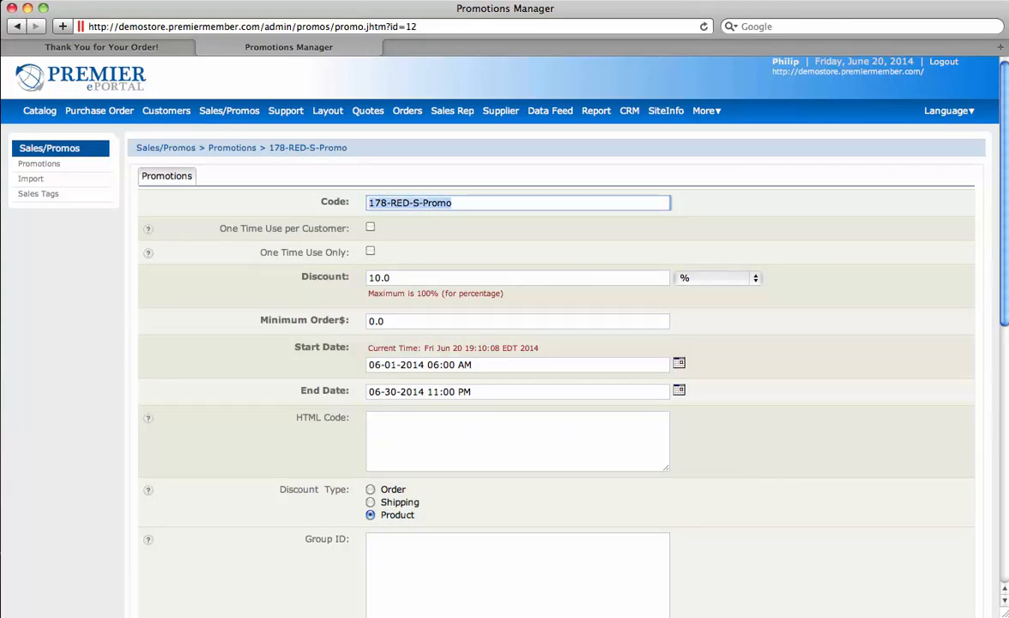
{"action": "key", "text": "Tab"}
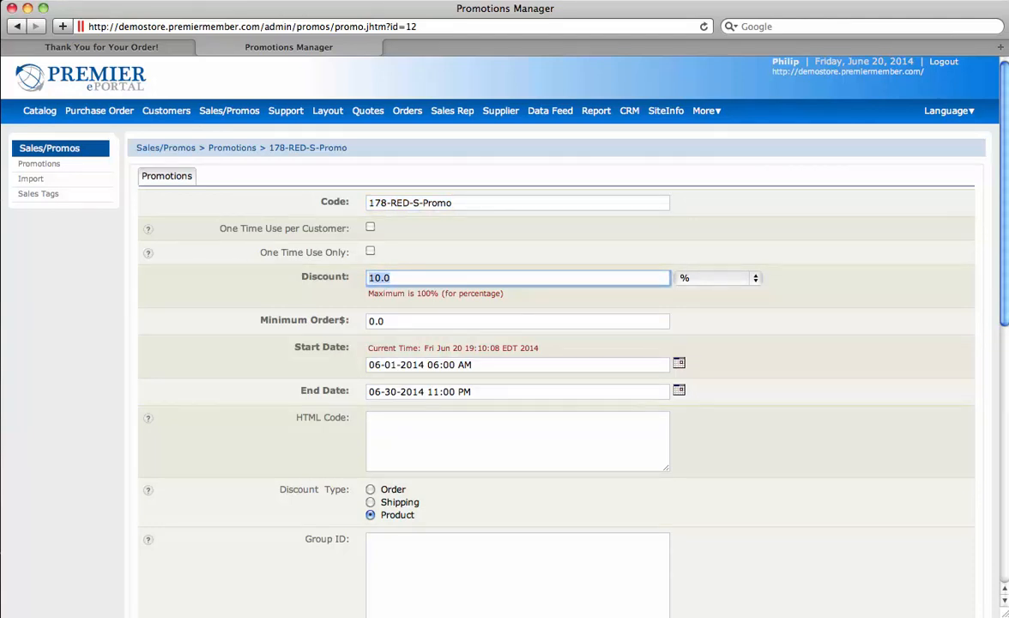
{"action": "key", "text": "Tab"}
{"action": "key", "text": "space"}
{"action": "key", "text": "Down"}
{"action": "key", "text": "Return"}
Step: Step through the promotion's minimum order, June 1–30 dates, Group ID and product fields
{"action": "key", "text": "Tab"}
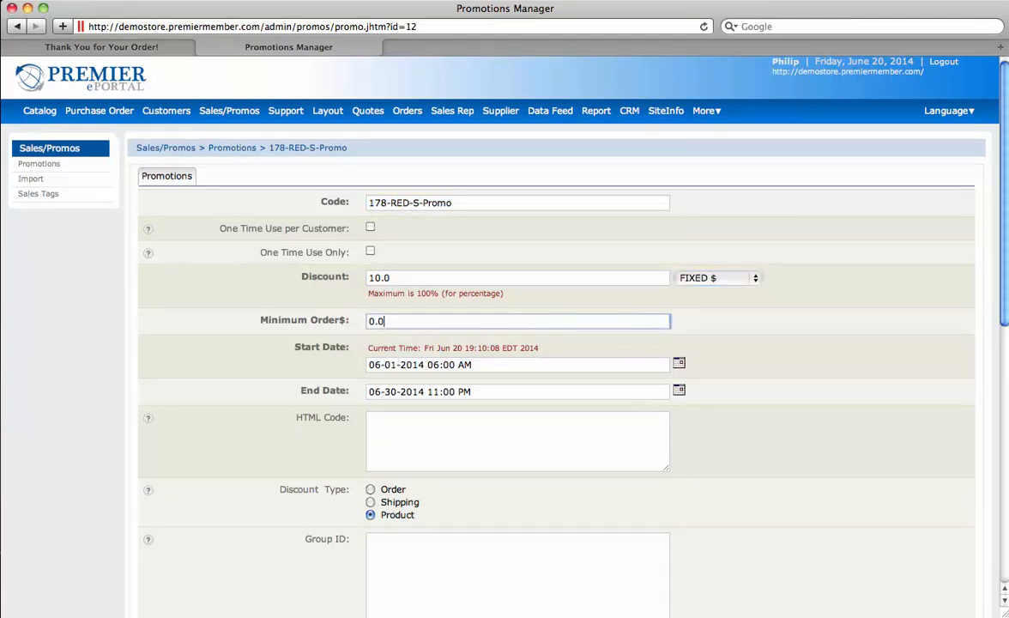
{"action": "key", "text": "Tab"}
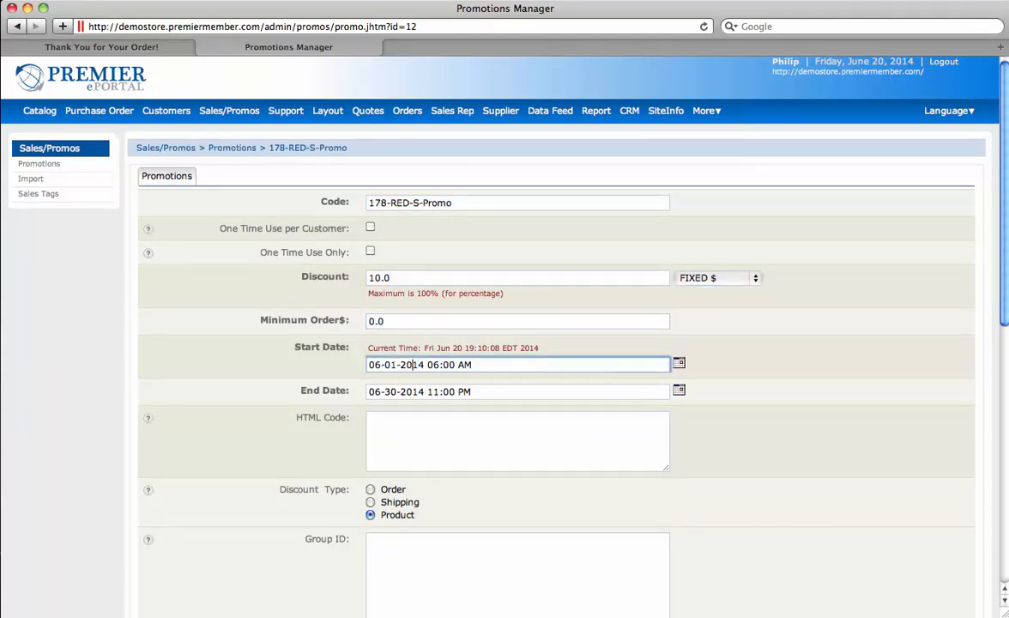
{"action": "left_click", "coordinate": [400, 392]}
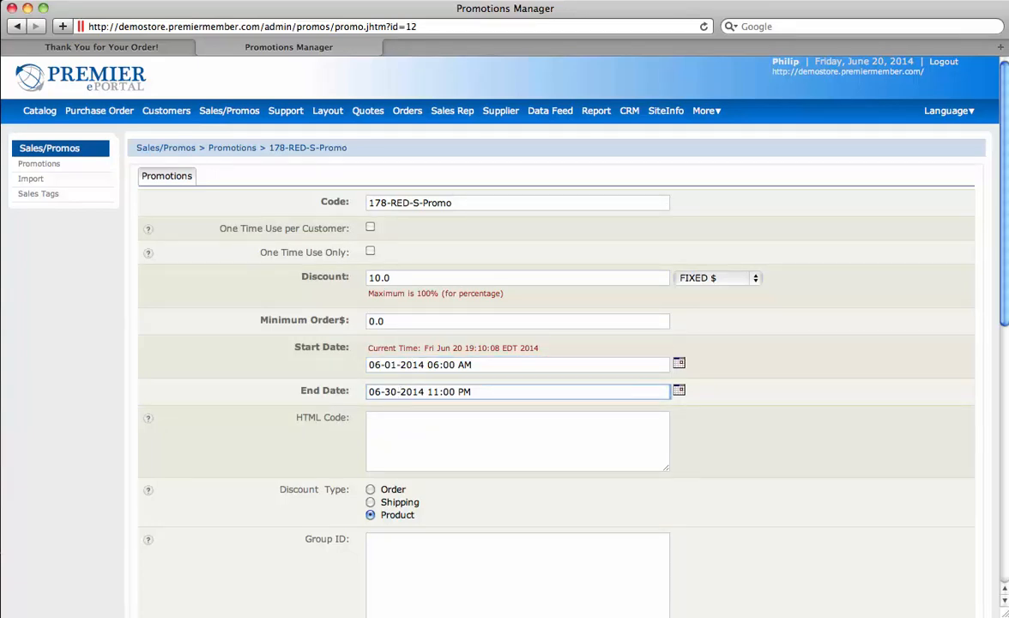
{"action": "scroll", "coordinate": [505, 343], "scroll_direction": "down", "scroll_amount": 8}
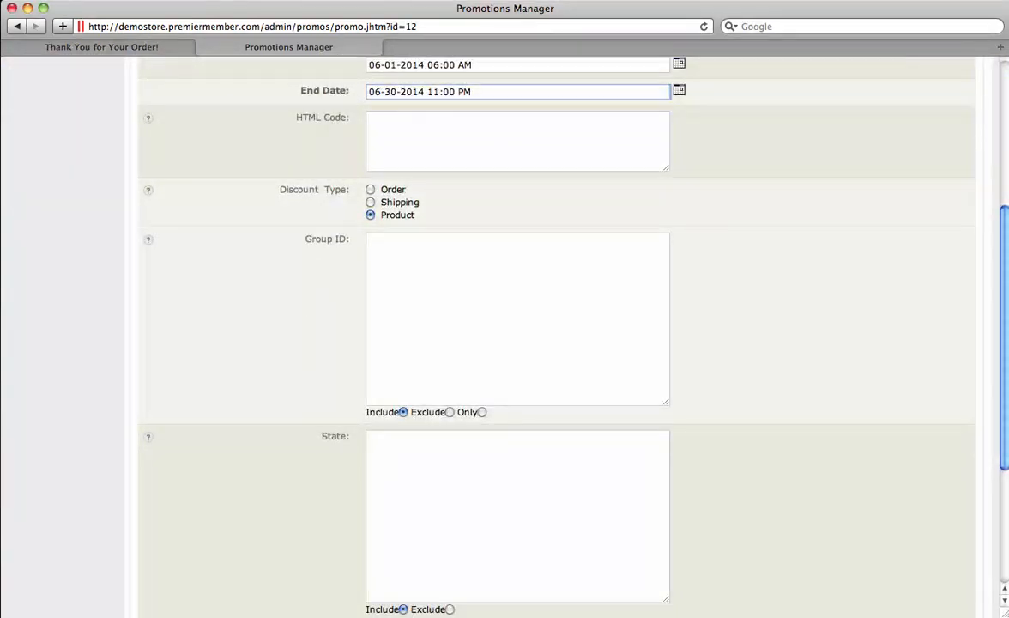
{"action": "left_click", "coordinate": [371, 242]}
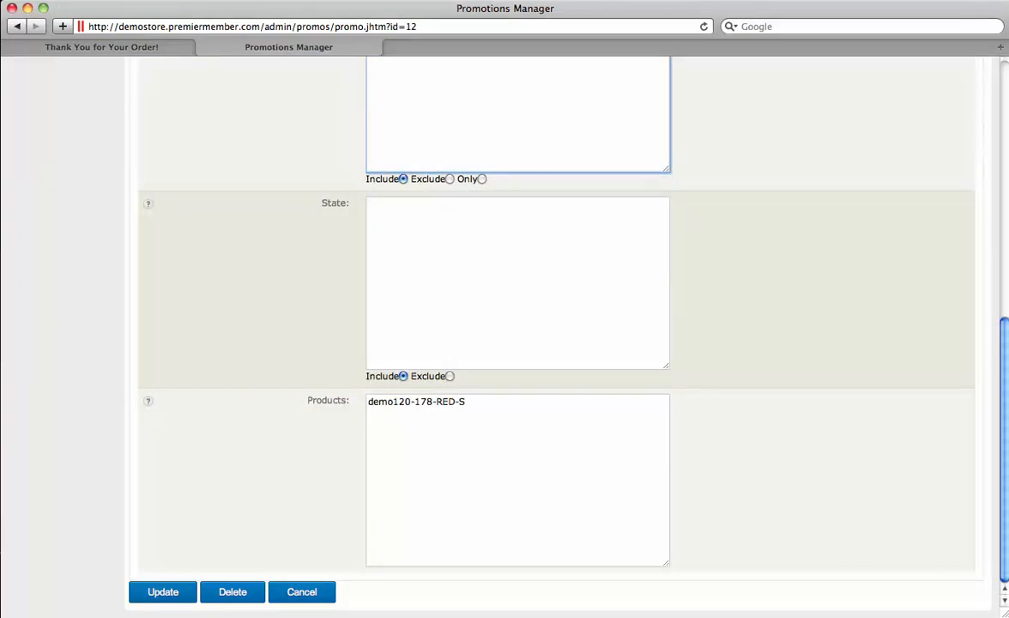
{"action": "key", "text": "Tab"}
{"action": "key", "text": "Tab"}
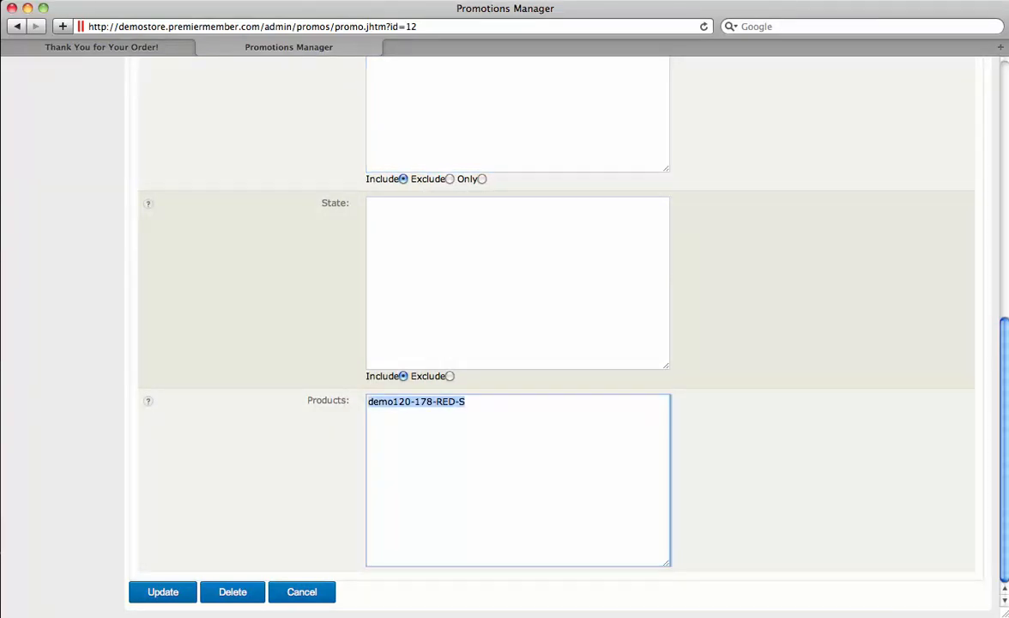
{"action": "scroll", "coordinate": [549, 343], "scroll_direction": "up", "scroll_amount": 5}
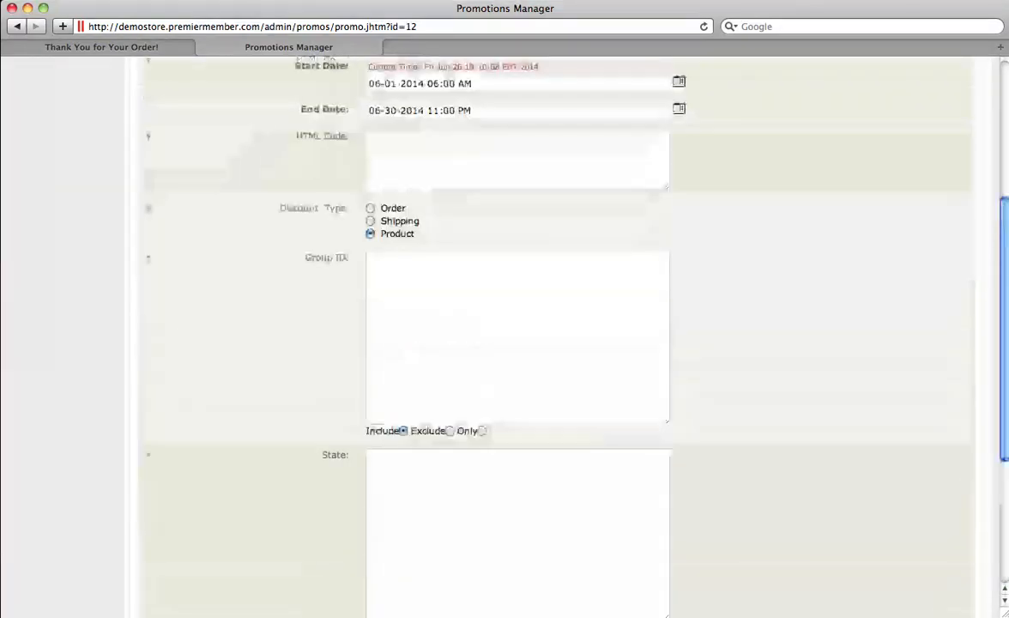
{"action": "scroll", "coordinate": [550, 344], "scroll_direction": "up", "scroll_amount": 4}
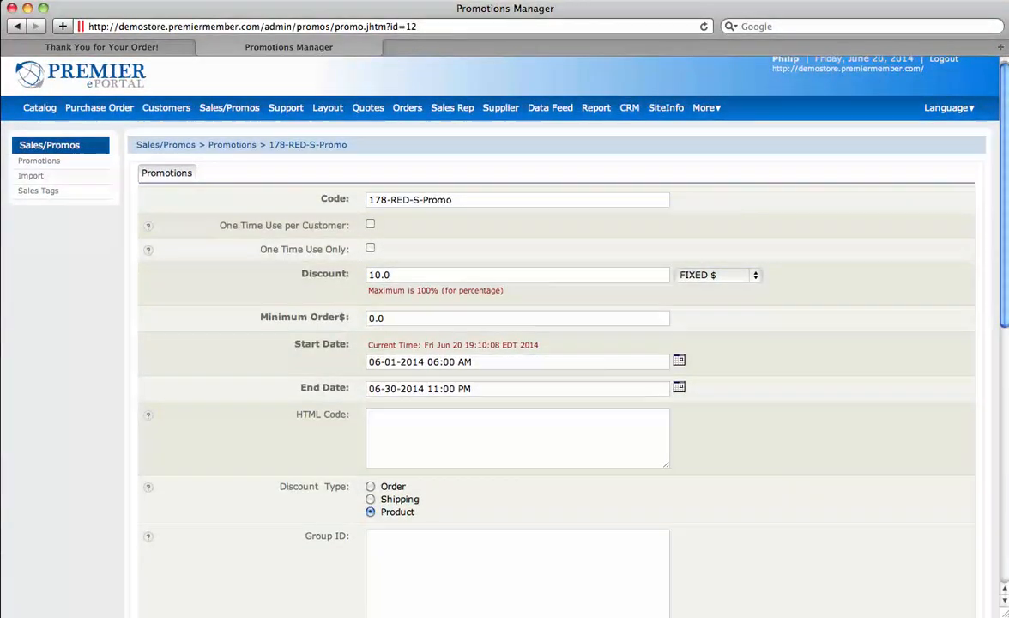
Step: Inspect the Red Tag Sale tag (10%, 04-25-2013 to 05-31-2014), then open the product list
{"action": "mouse_move", "coordinate": [229, 107]}
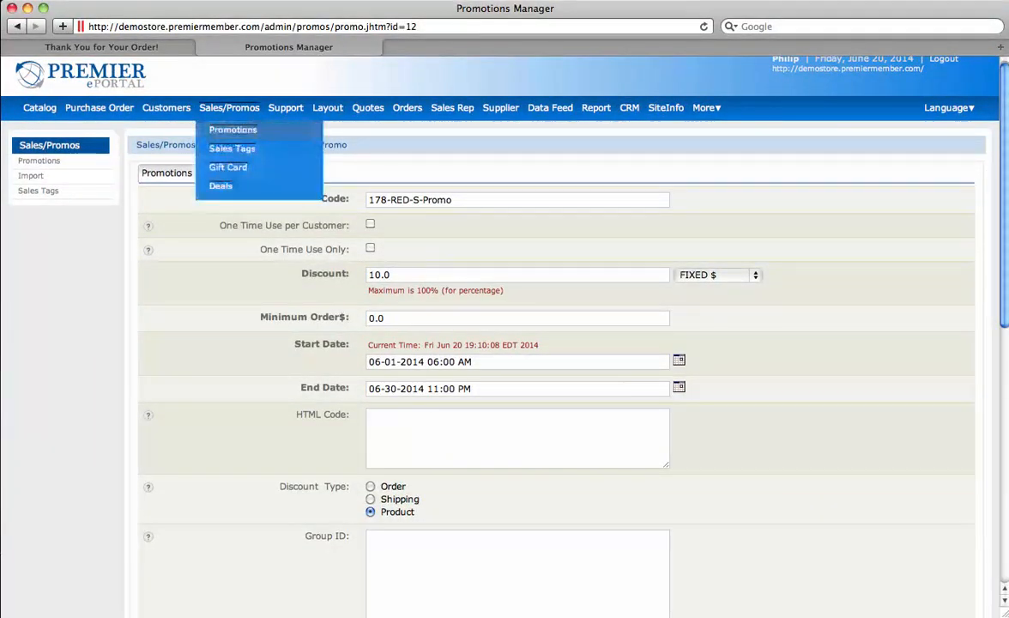
{"action": "left_click", "coordinate": [231, 149]}
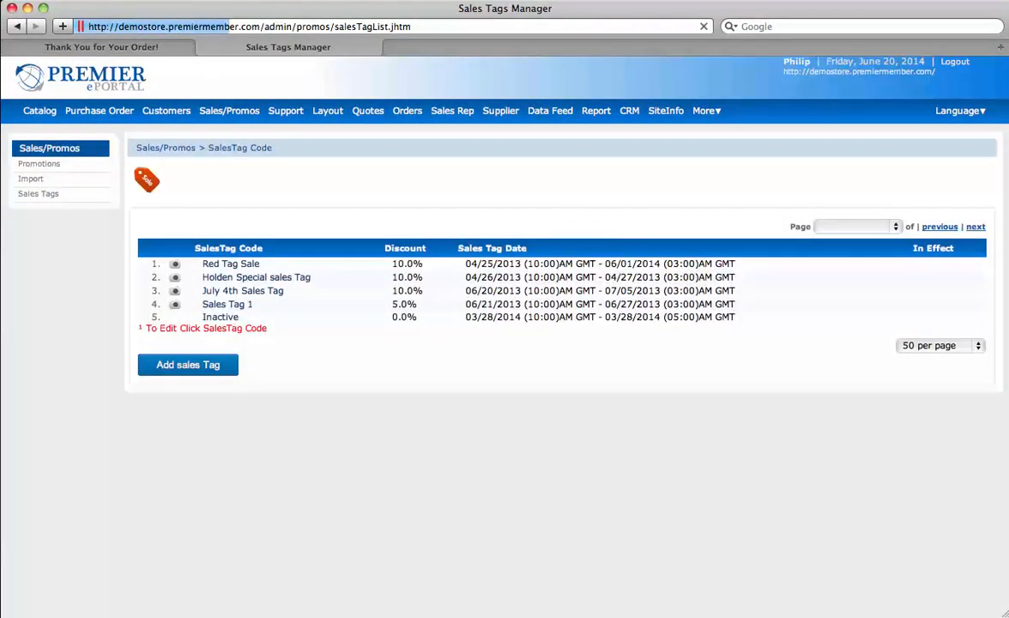
{"action": "left_click", "coordinate": [231, 264]}
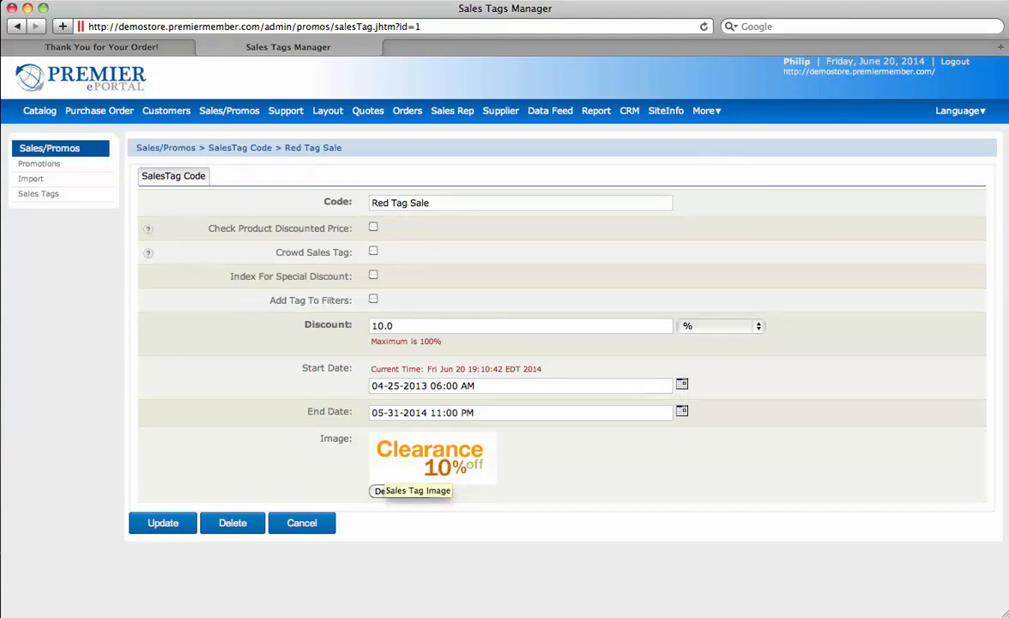
{"action": "mouse_move", "coordinate": [40, 111]}
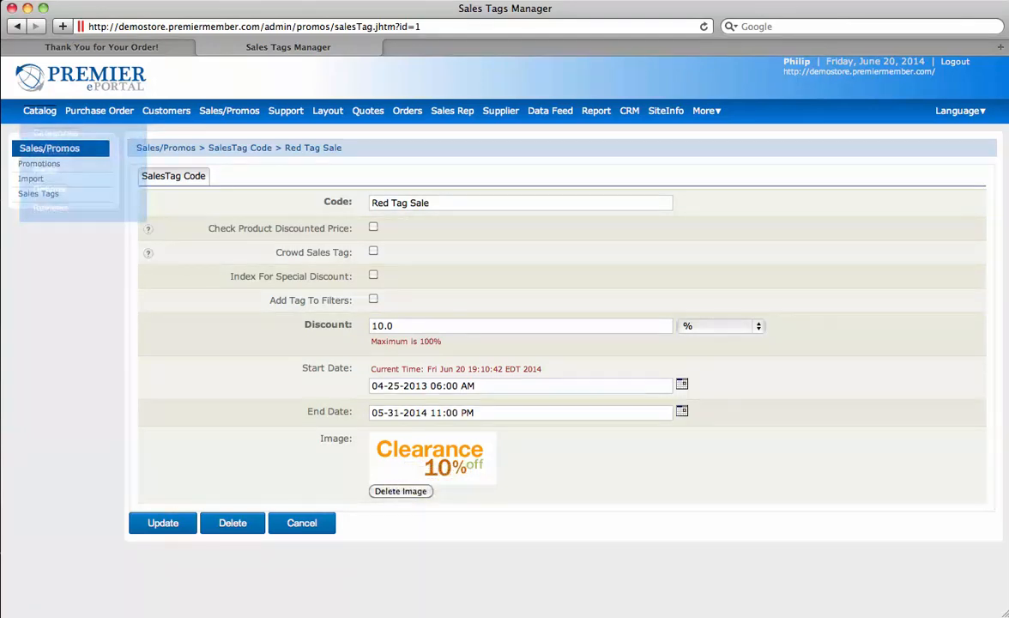
{"action": "left_click", "coordinate": [50, 151]}
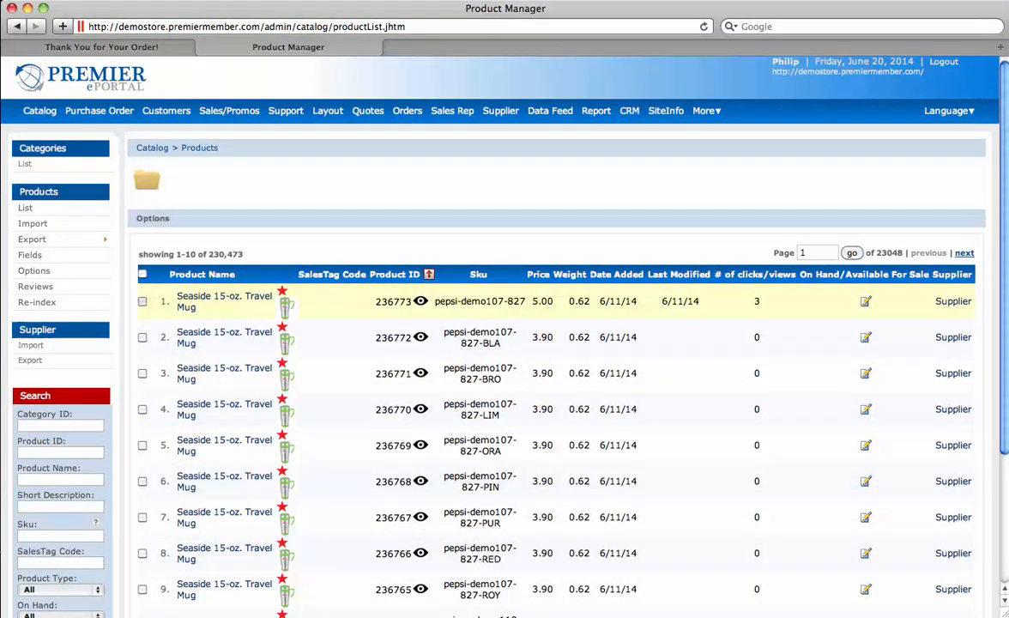
Step: Apply the Red Tag Sale sales tag to the first four Seaside 15-oz. Travel Mug products
{"action": "left_click", "coordinate": [142, 301]}
{"action": "left_click", "coordinate": [142, 338]}
{"action": "left_click", "coordinate": [143, 373]}
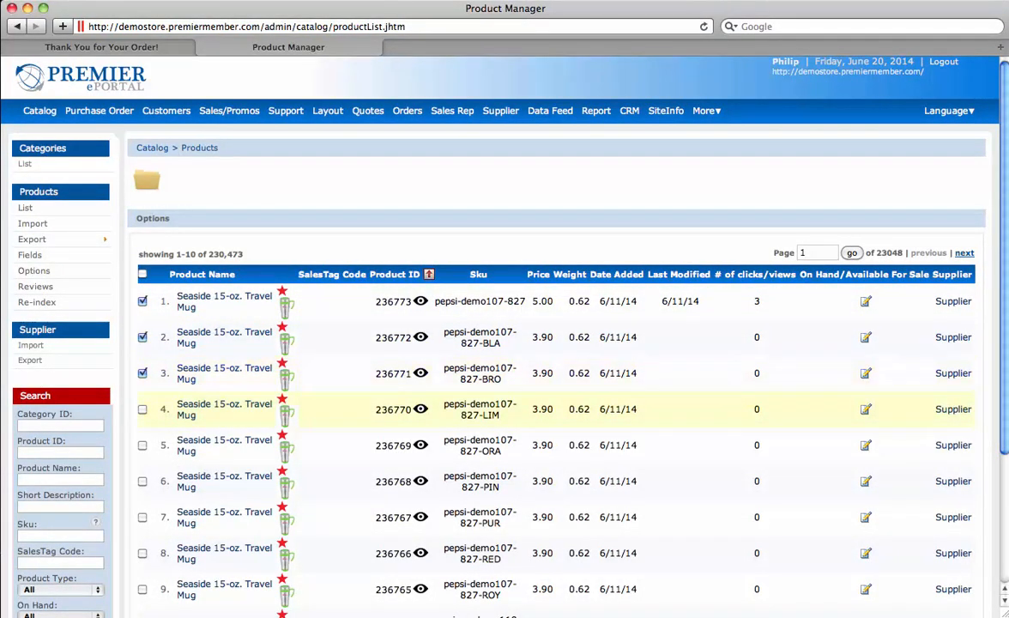
{"action": "left_click", "coordinate": [142, 410]}
{"action": "left_click", "coordinate": [152, 219]}
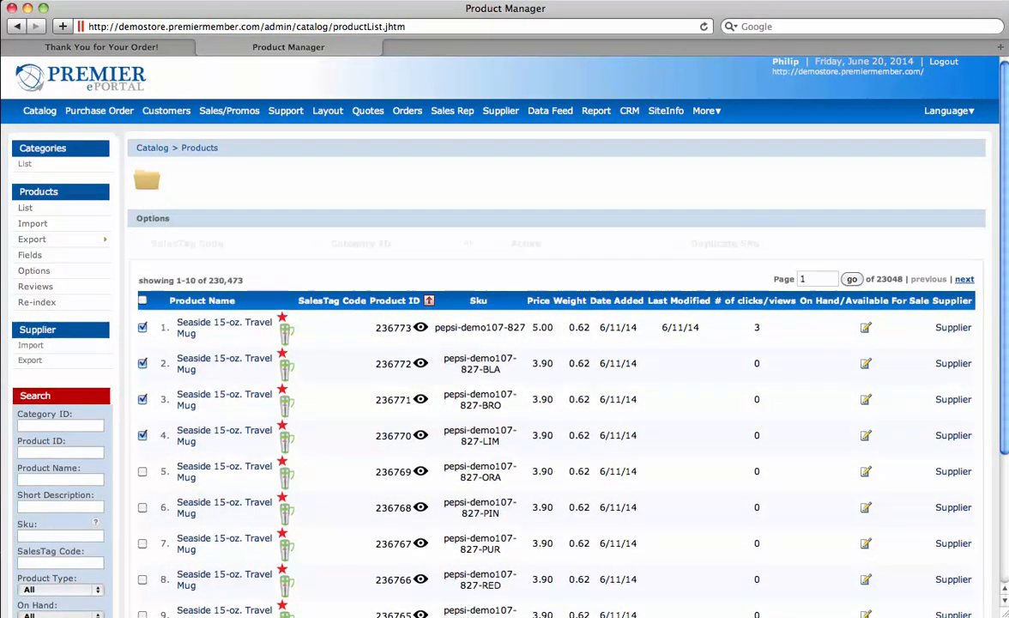
{"action": "left_click", "coordinate": [214, 284]}
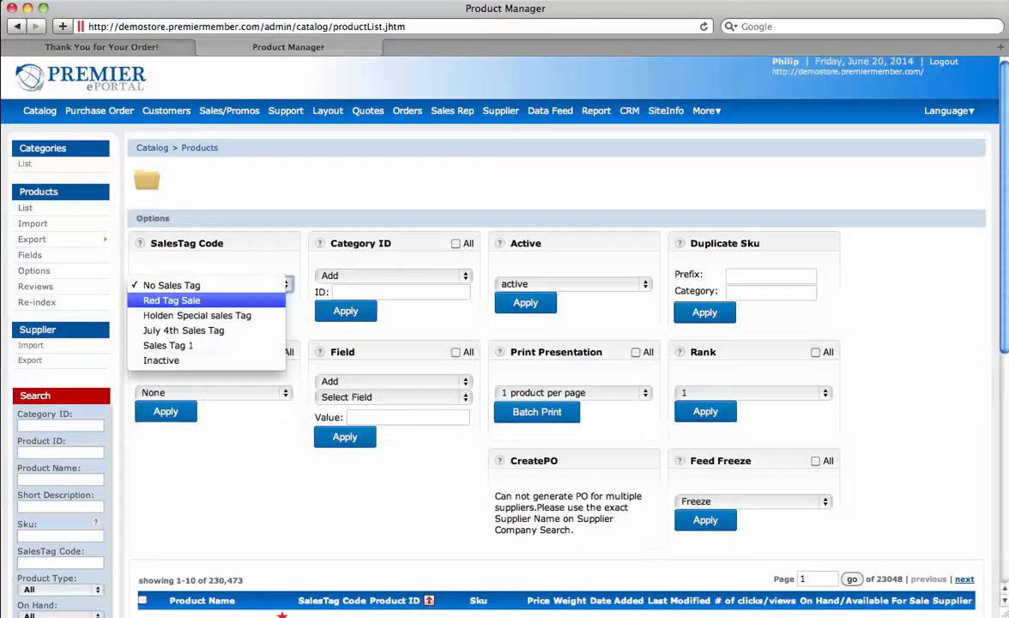
{"action": "left_click", "coordinate": [169, 297]}
{"action": "left_click", "coordinate": [166, 303]}
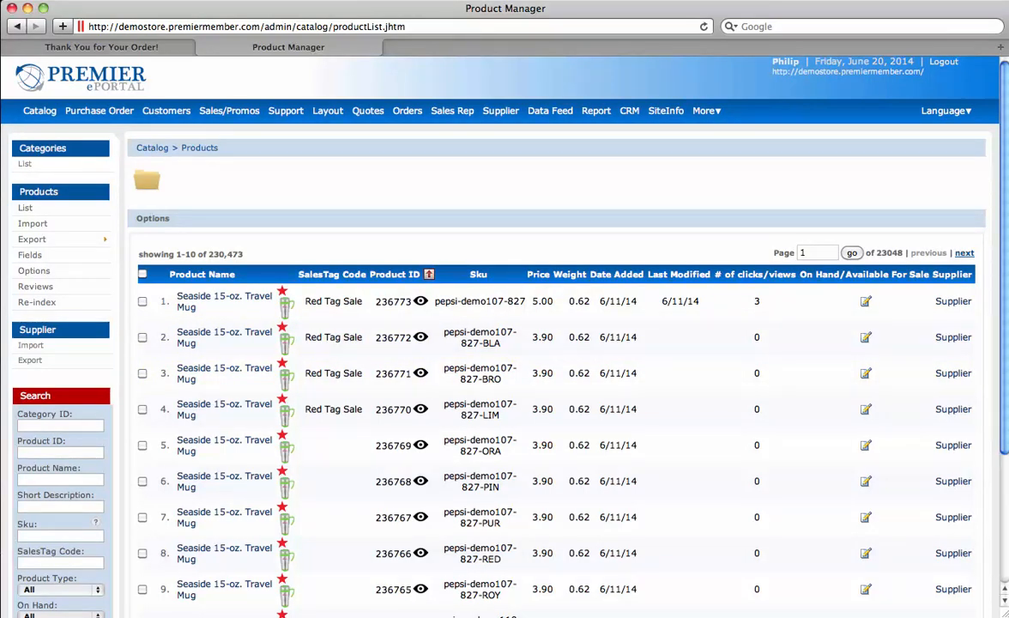
{"action": "left_click", "coordinate": [629, 110]}
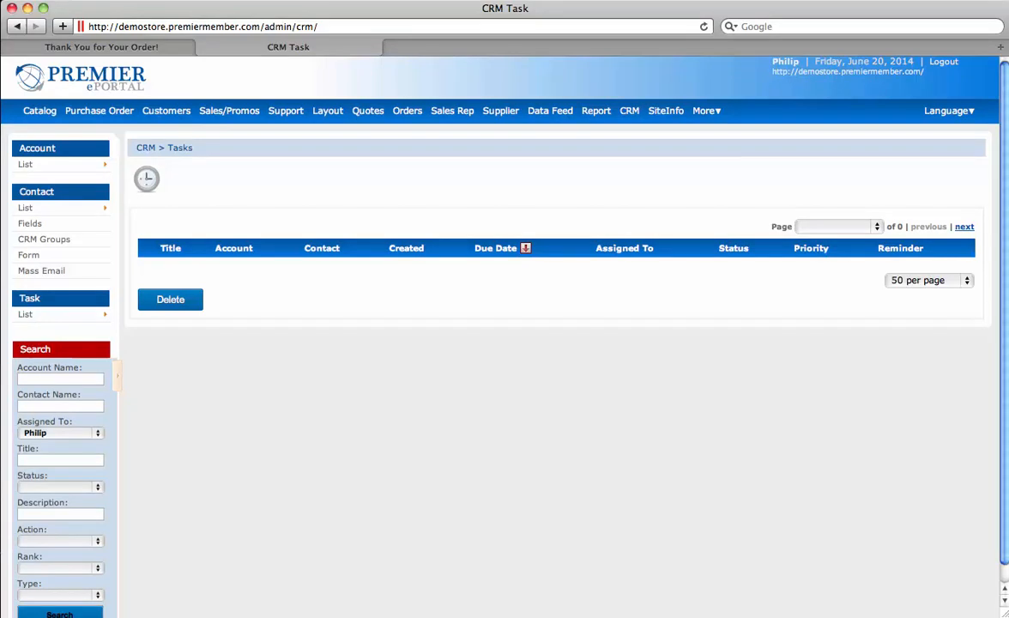
{"action": "mouse_move", "coordinate": [34, 314]}
{"action": "mouse_move", "coordinate": [105, 314]}
{"action": "left_click", "coordinate": [29, 255]}
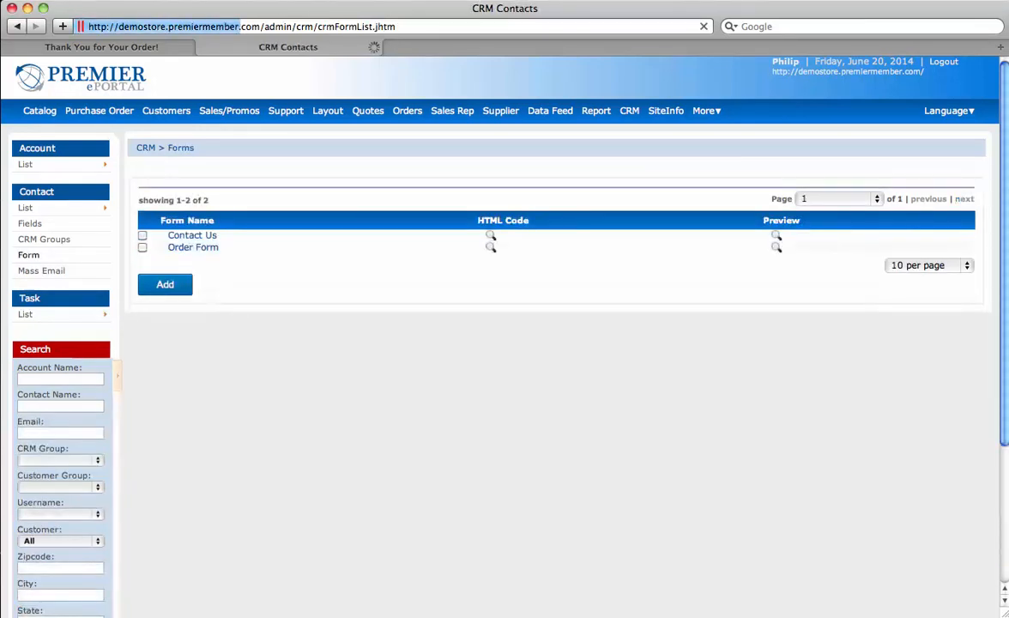
Step: Preview the Order Form and Contact Us forms, then sign out of the admin back-end
{"action": "left_click", "coordinate": [776, 247]}
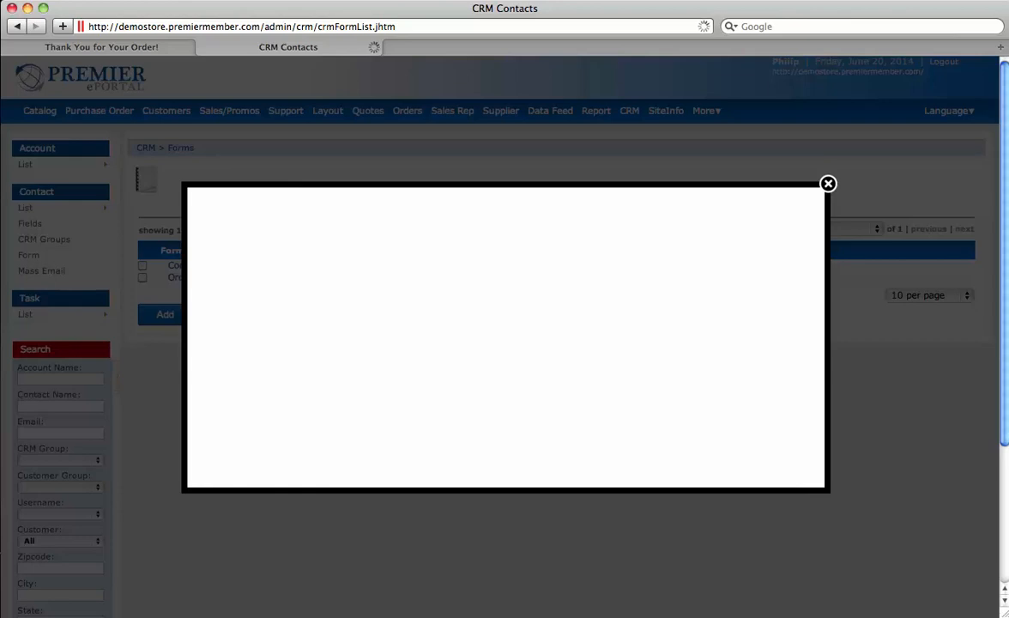
{"action": "left_click", "coordinate": [829, 184]}
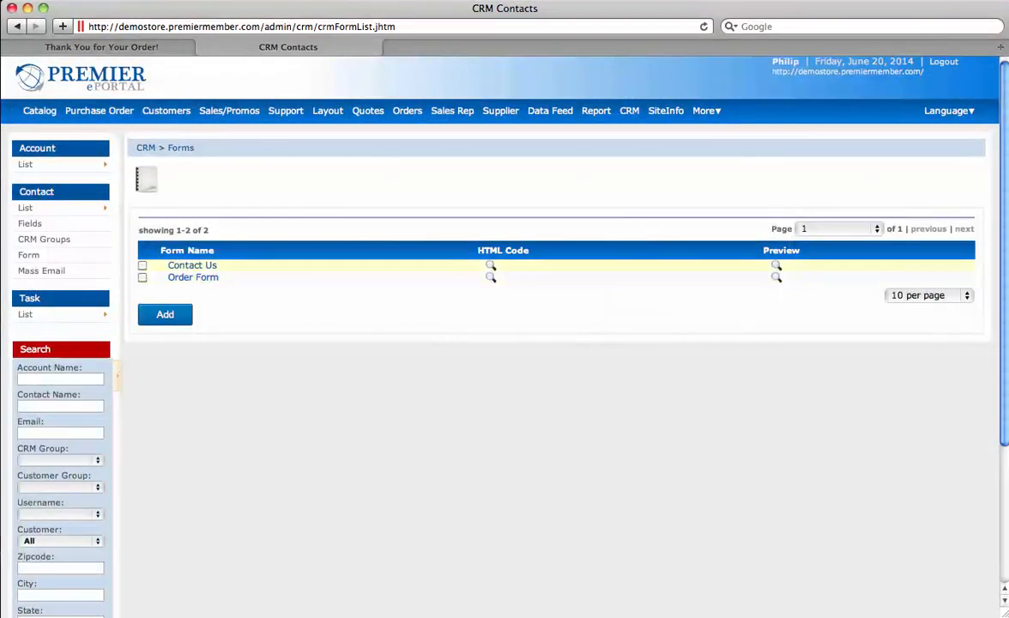
{"action": "left_click", "coordinate": [778, 267]}
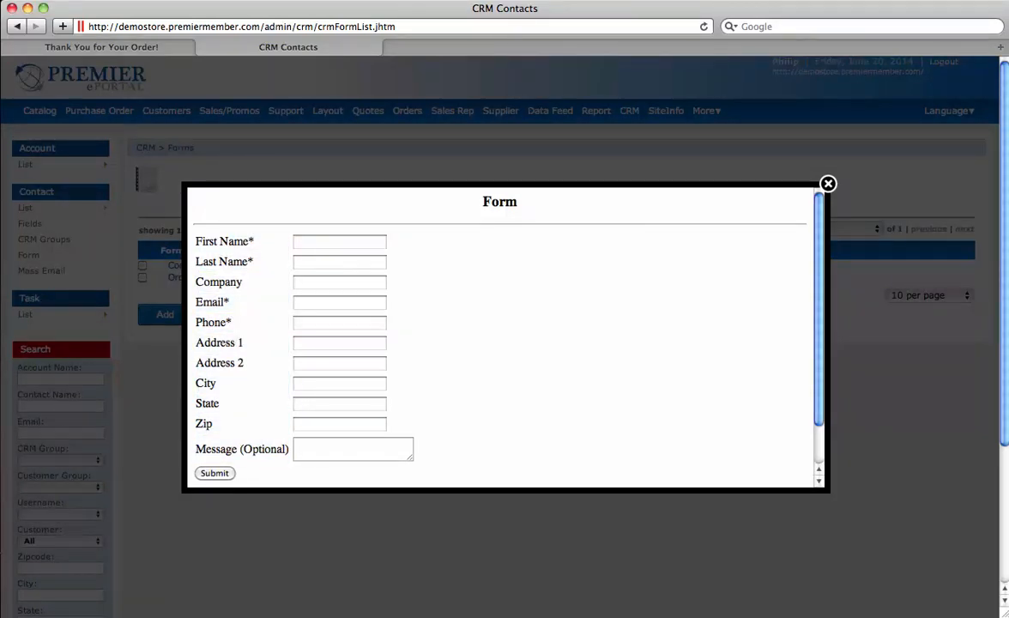
{"action": "left_click", "coordinate": [828, 184]}
{"action": "mouse_move", "coordinate": [597, 112]}
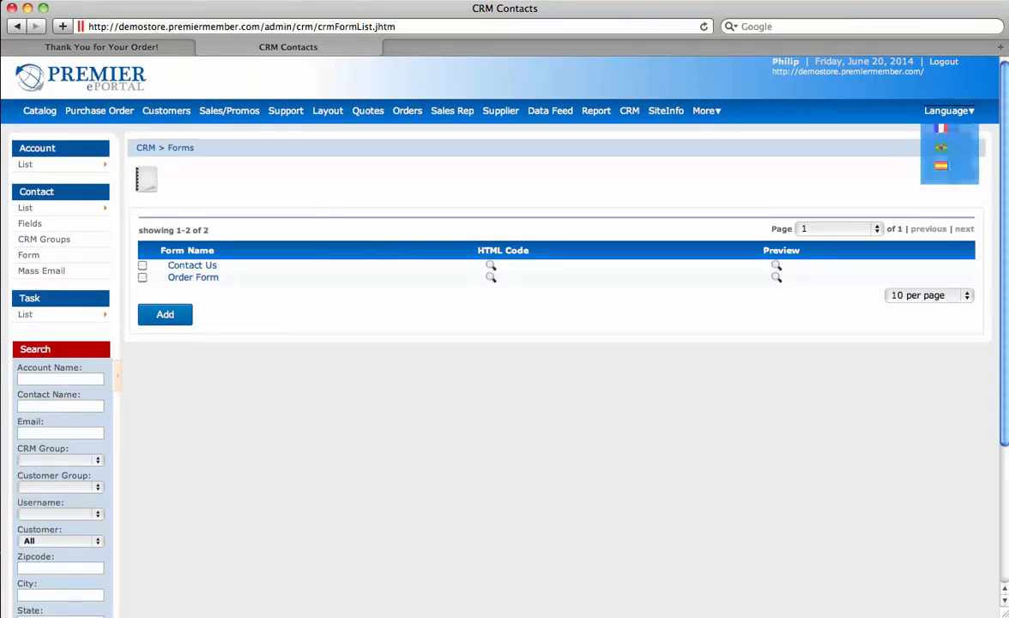
{"action": "left_click", "coordinate": [944, 61]}
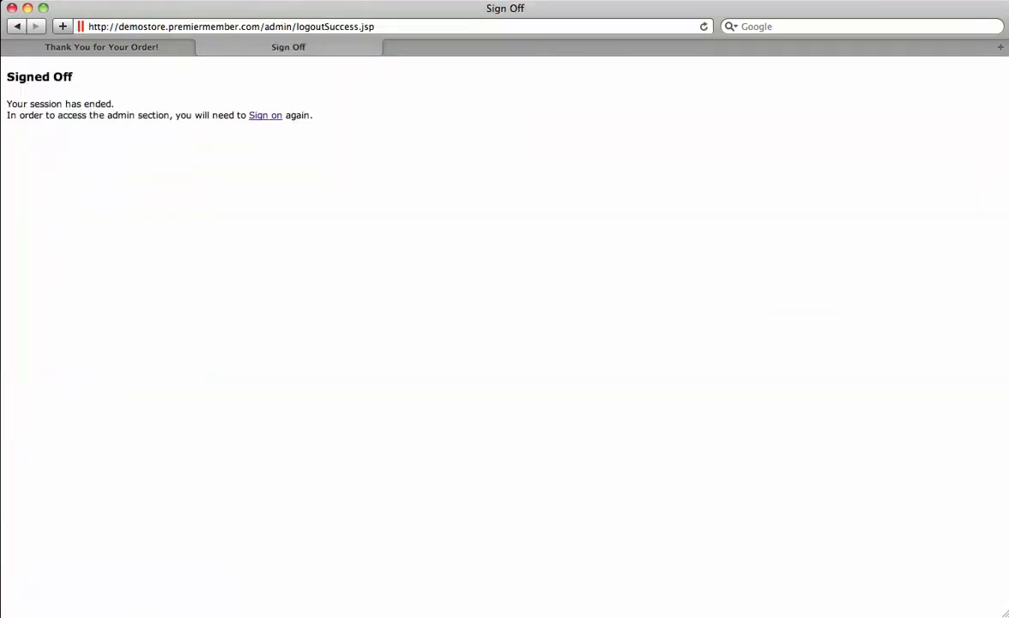
Step: Return to the empty ePortal admin login page and select the whole current address bar URL
{"action": "left_click", "coordinate": [265, 115]}
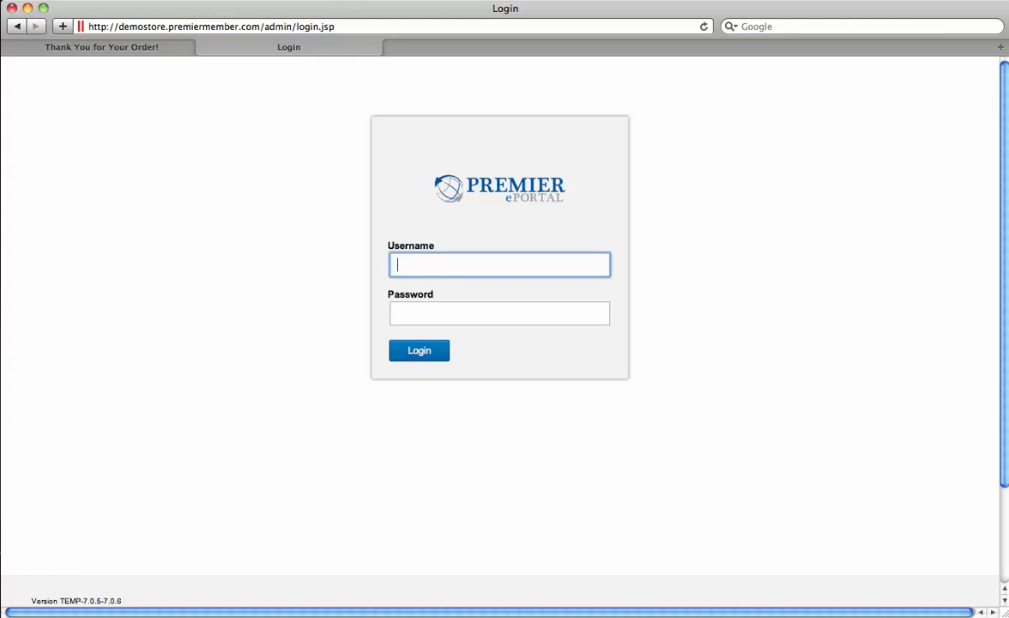
{"action": "key", "text": "Tab"}
{"action": "key", "text": "shift+Tab"}
{"action": "left_click", "coordinate": [212, 26]}
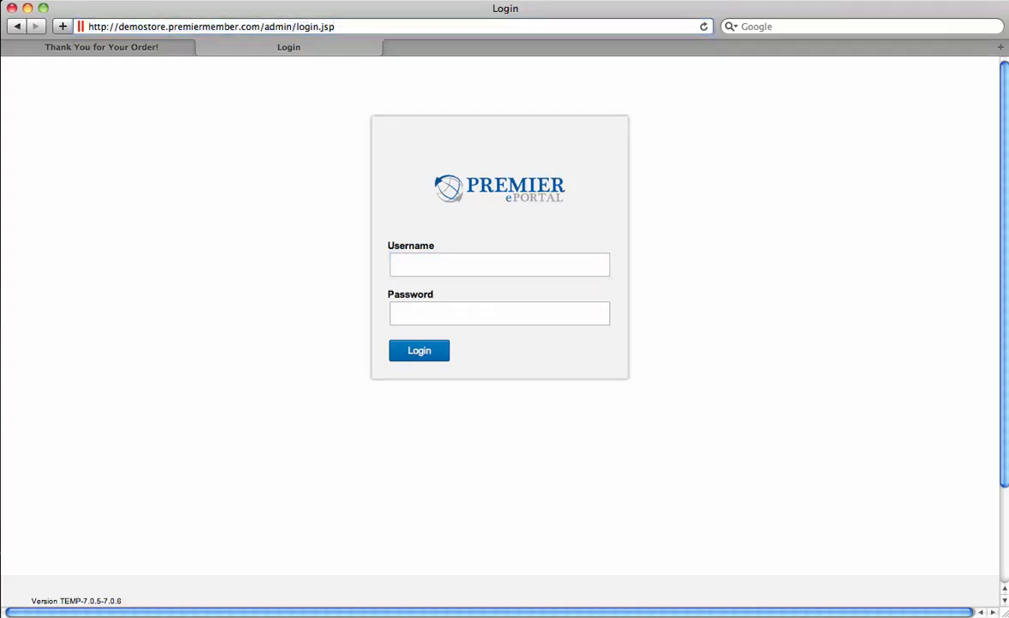
{"action": "triple_click", "coordinate": [212, 27]}
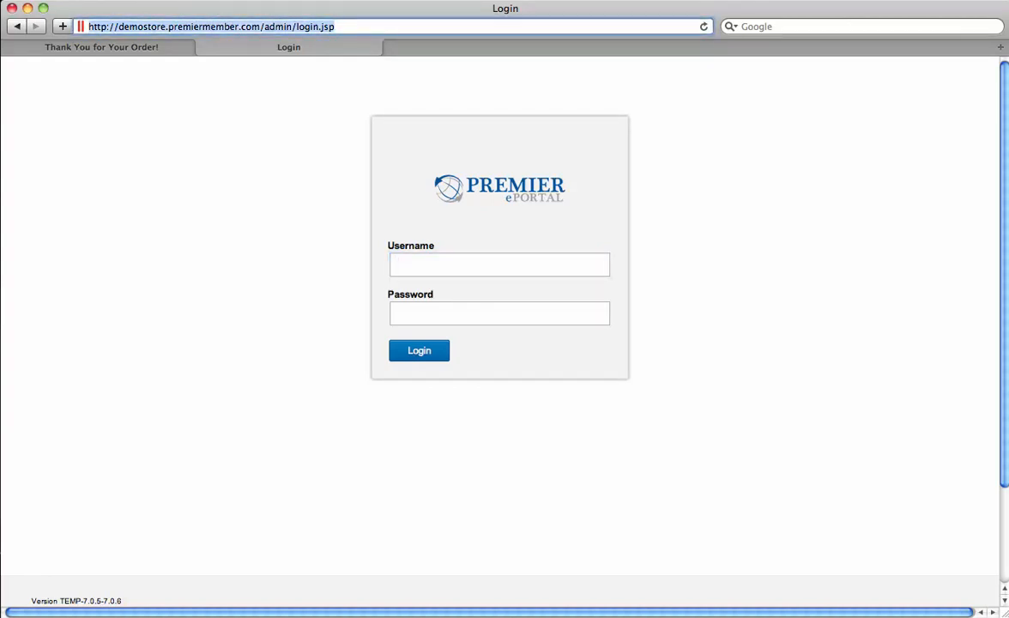
Step: Load webjaguardemo.com, then open its admin/ login page
{"action": "type", "text": "webjaguardemo"}
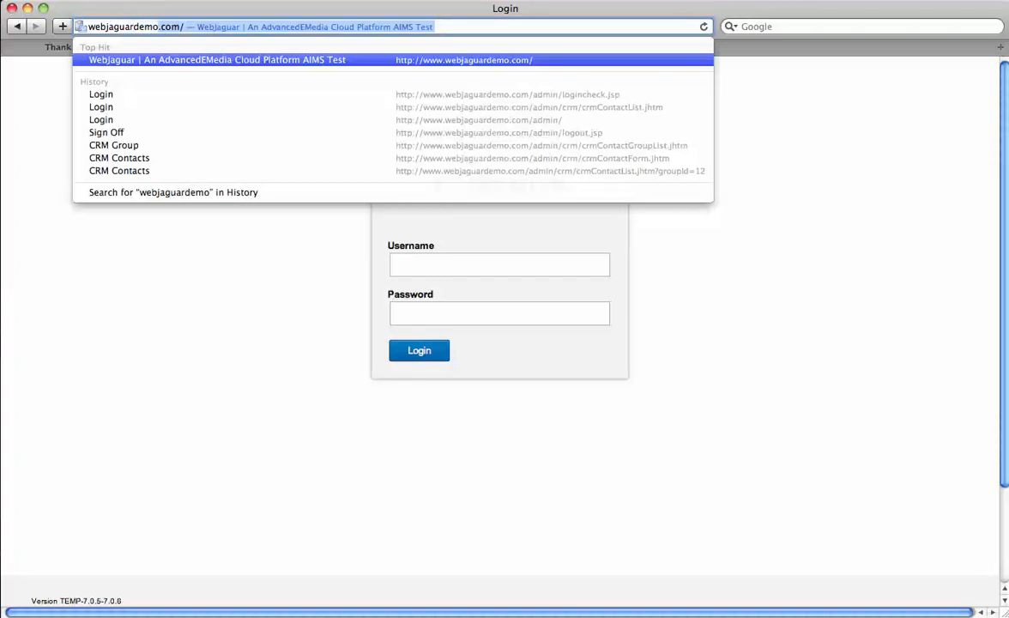
{"action": "key", "text": "Return"}
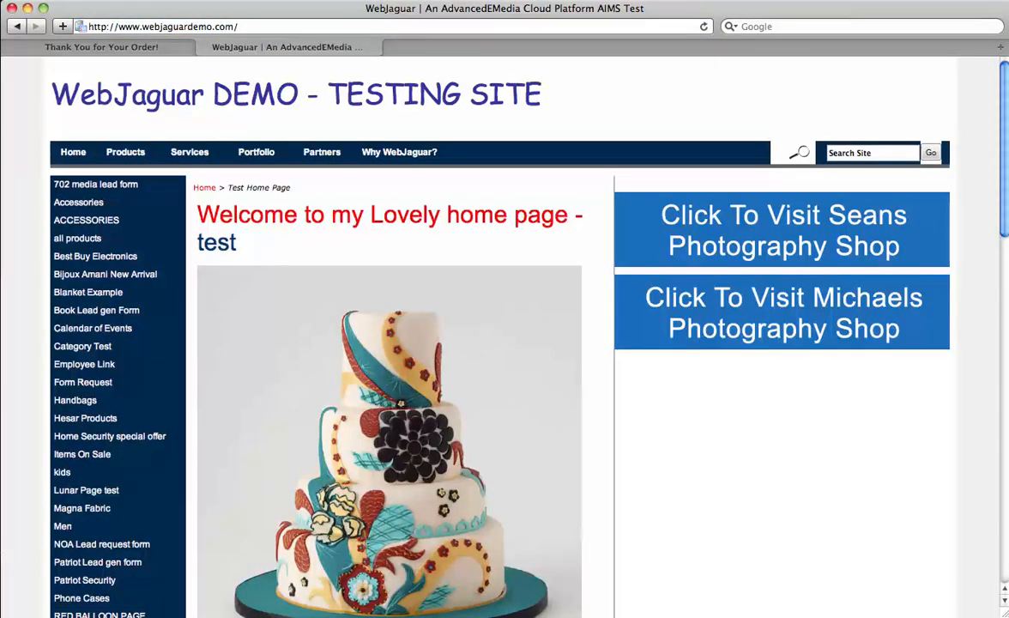
{"action": "left_click", "coordinate": [248, 26]}
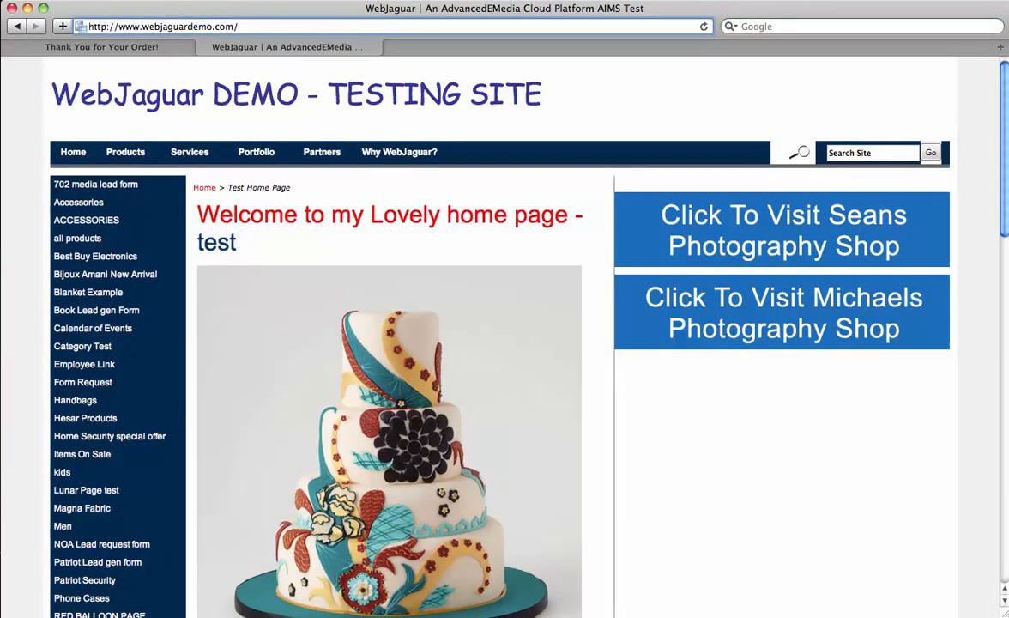
{"action": "type", "text": "admin/"}
{"action": "key", "text": "Return"}
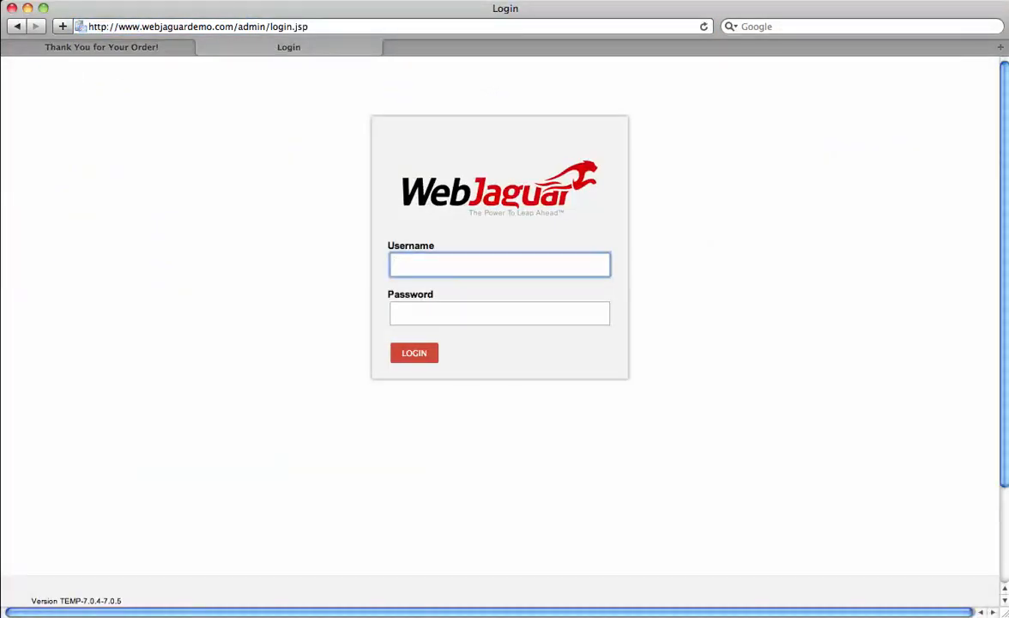
Step: Sign in with the admin username and password
{"action": "type", "text": "philip"}
{"action": "key", "text": "Tab"}
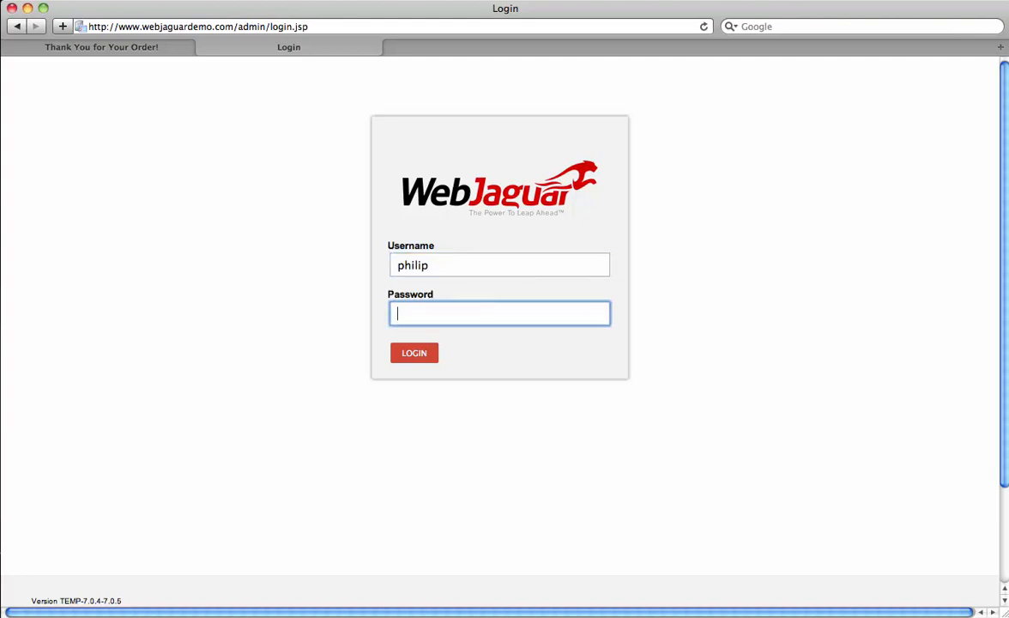
{"action": "type", "text": "•"}
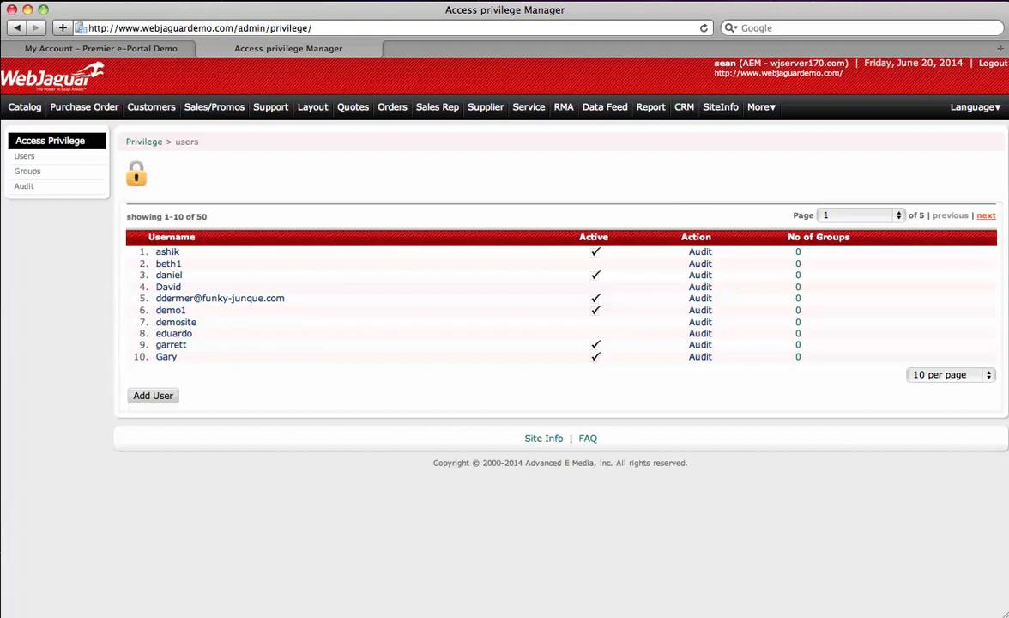
Step: Open the first listed user's account details, click the IP Address box, then show the Privilege tab
{"action": "mouse_move", "coordinate": [684, 107]}
{"action": "mouse_move", "coordinate": [761, 106]}
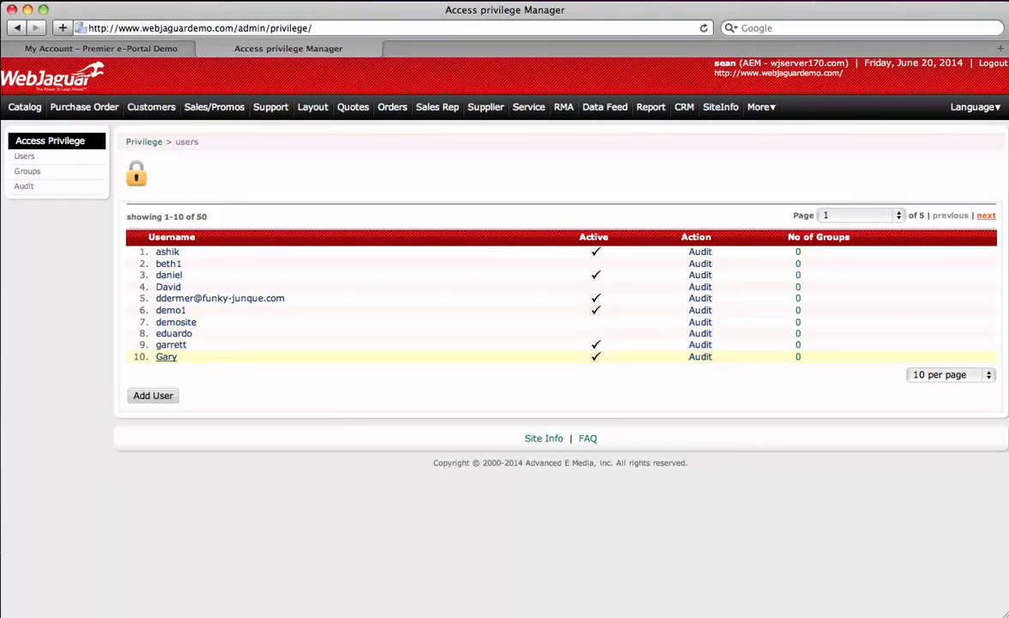
{"action": "left_click", "coordinate": [167, 252]}
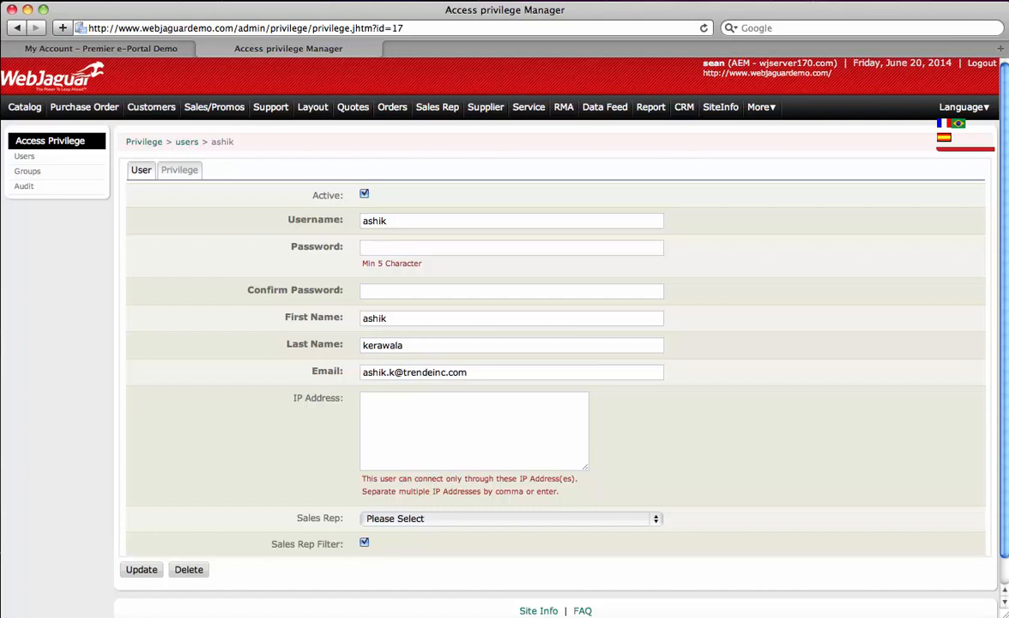
{"action": "left_click", "coordinate": [464, 425]}
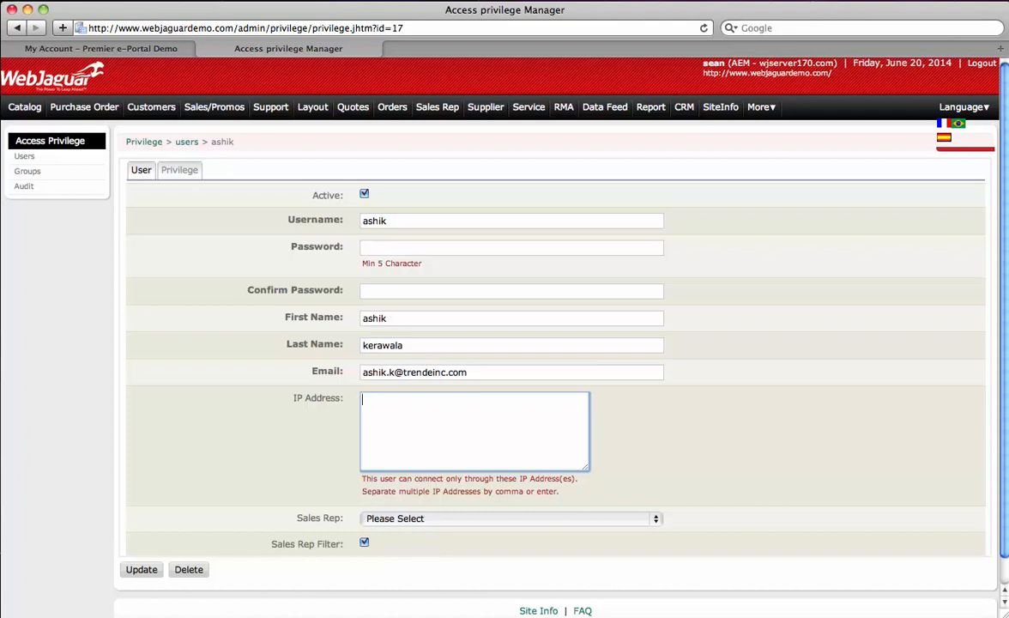
{"action": "left_click", "coordinate": [179, 169]}
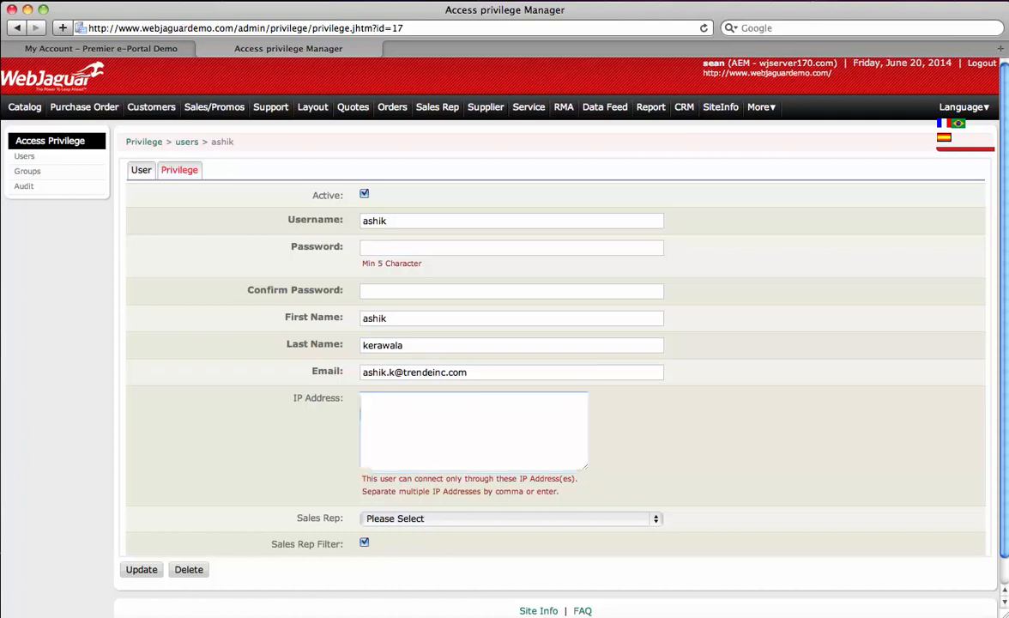
Step: Expand the Customer privileges and revoke DELETE, keeping CREATE checked
{"action": "scroll", "coordinate": [505, 337], "scroll_direction": "down", "scroll_amount": 3}
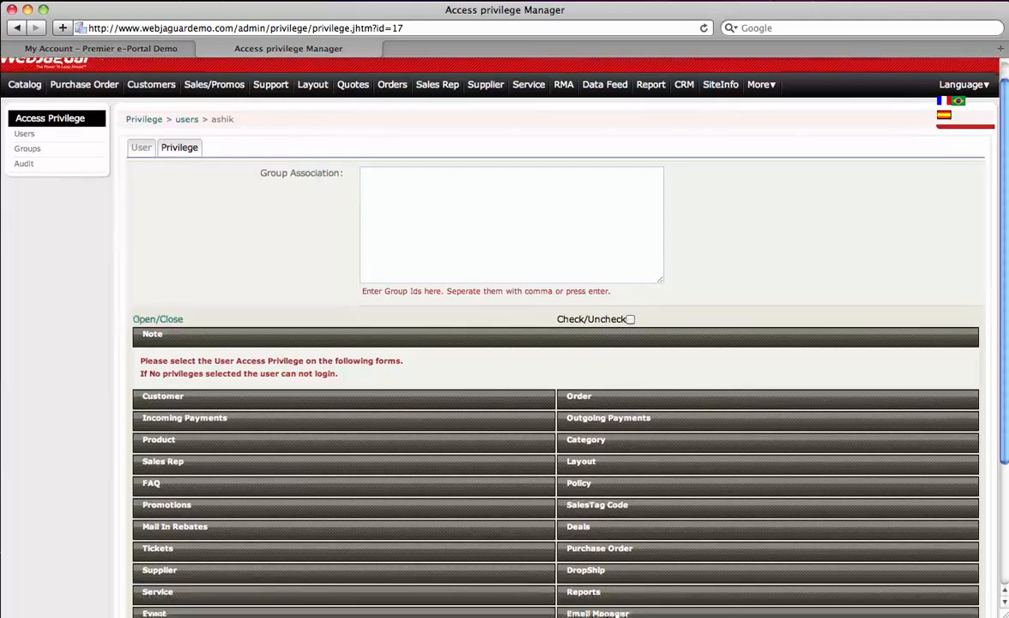
{"action": "left_click", "coordinate": [163, 321]}
{"action": "scroll", "coordinate": [505, 337], "scroll_direction": "down", "scroll_amount": 3}
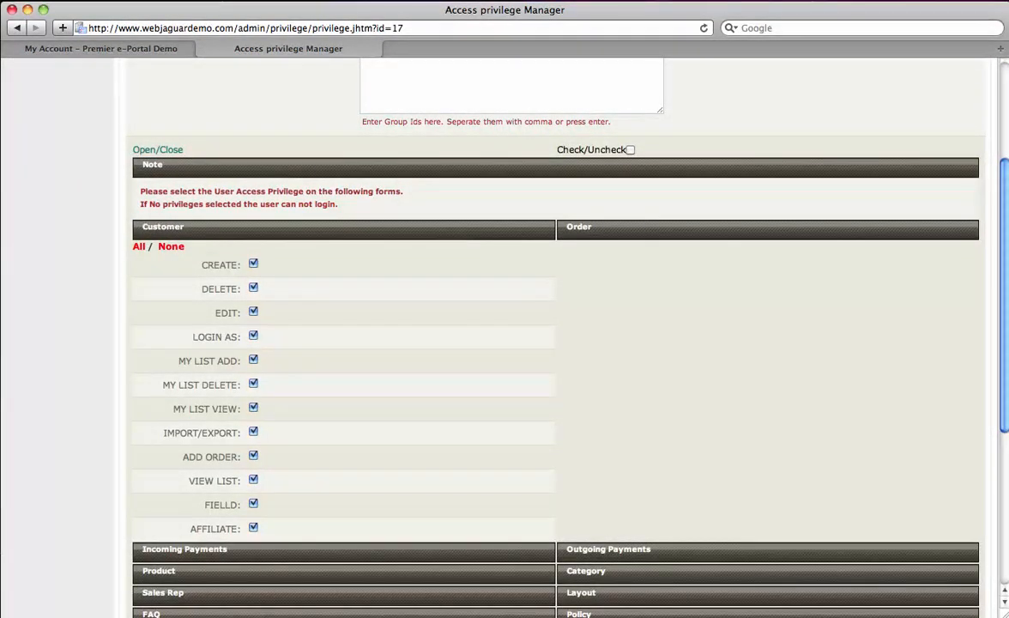
{"action": "left_click", "coordinate": [254, 263]}
{"action": "left_click", "coordinate": [253, 264]}
{"action": "left_click", "coordinate": [253, 287]}
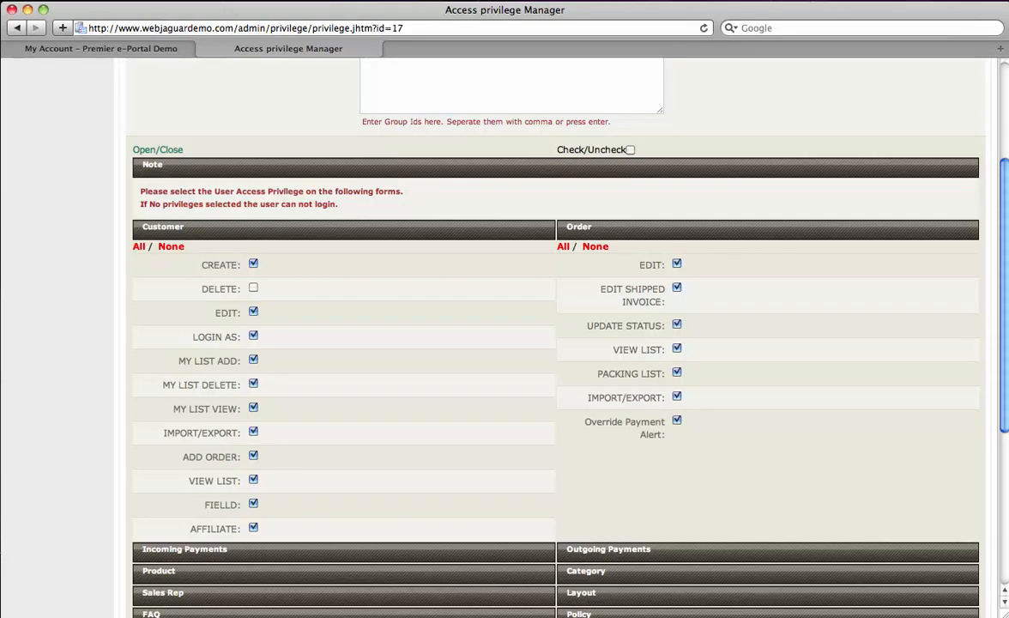
Step: Expand Outgoing Payments and revoke its CANCEL and CREATE privileges
{"action": "scroll", "coordinate": [550, 343], "scroll_direction": "down", "scroll_amount": 5}
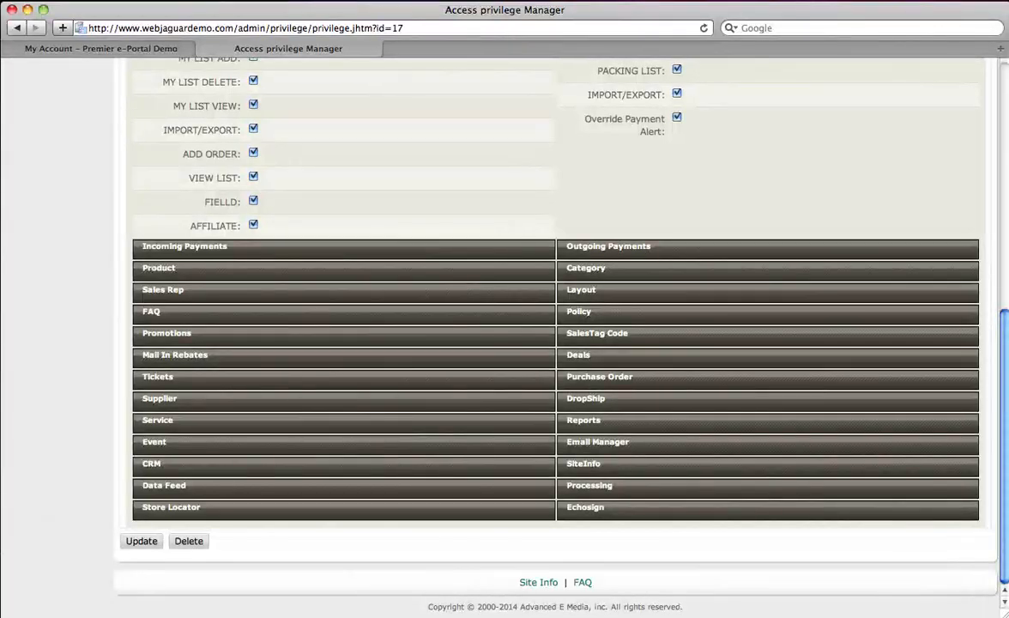
{"action": "left_click", "coordinate": [608, 246]}
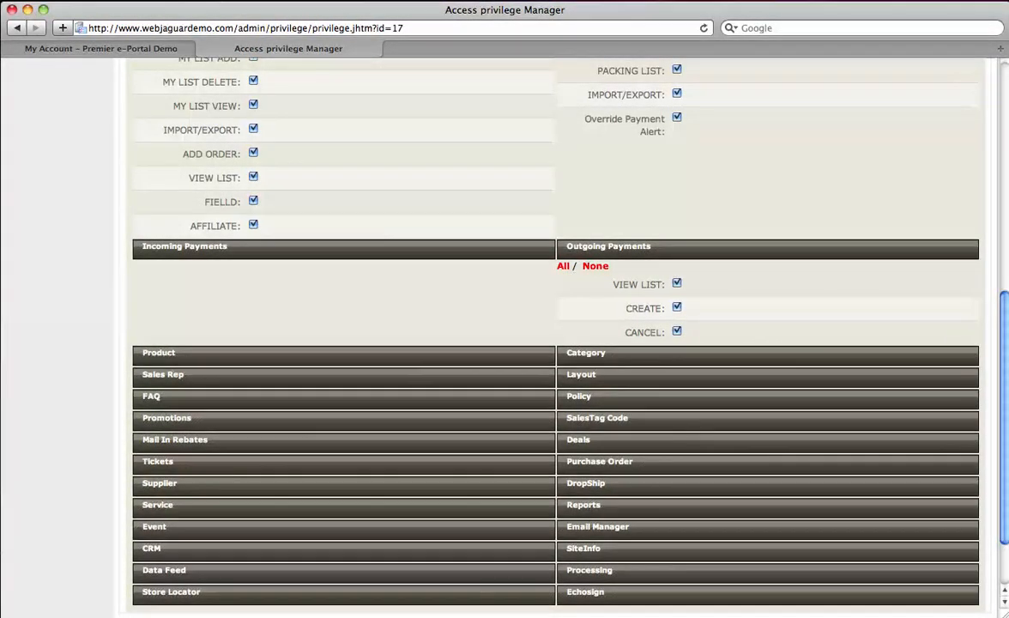
{"action": "left_click", "coordinate": [677, 331]}
{"action": "left_click", "coordinate": [678, 307]}
{"action": "scroll", "coordinate": [550, 344], "scroll_direction": "up", "scroll_amount": 10}
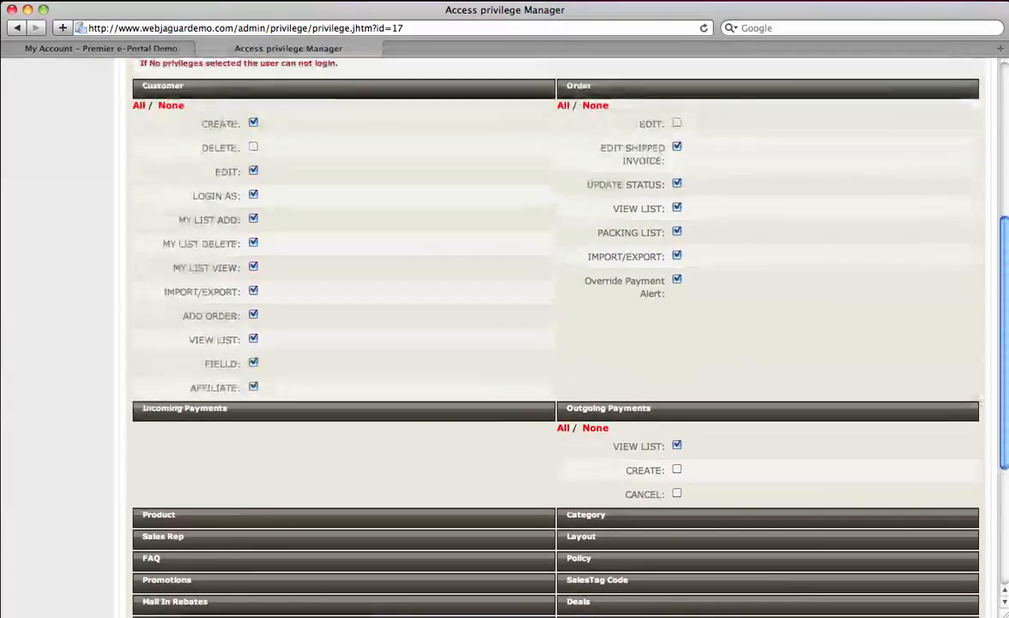
{"action": "scroll", "coordinate": [549, 343], "scroll_direction": "up", "scroll_amount": 3}
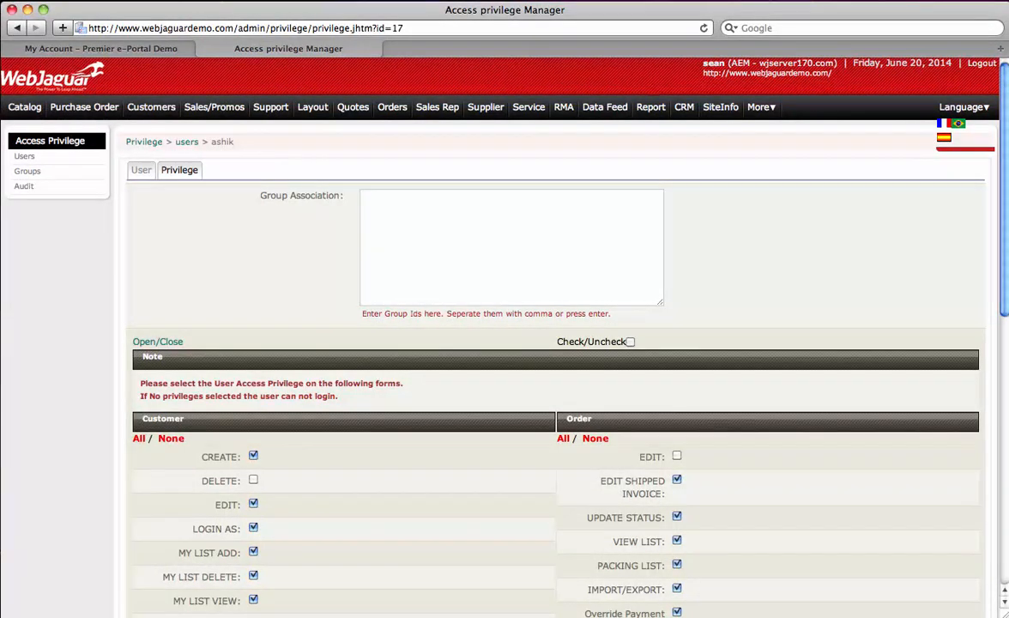
Step: Check the Mass Email report's link options under Report, then open a blank browser tab
{"action": "mouse_move", "coordinate": [651, 107]}
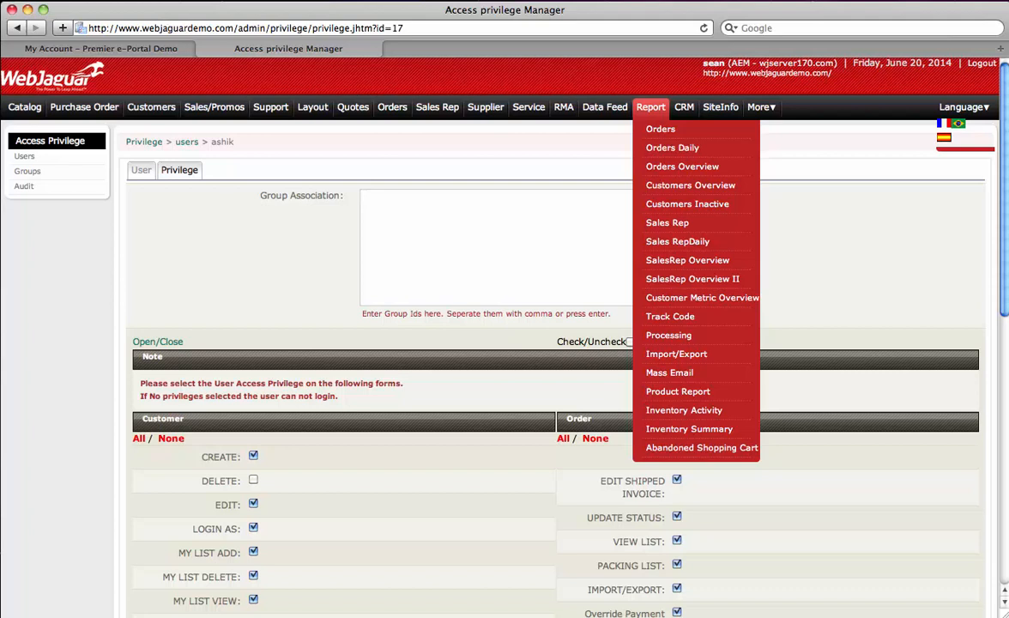
{"action": "right_click", "coordinate": [675, 375]}
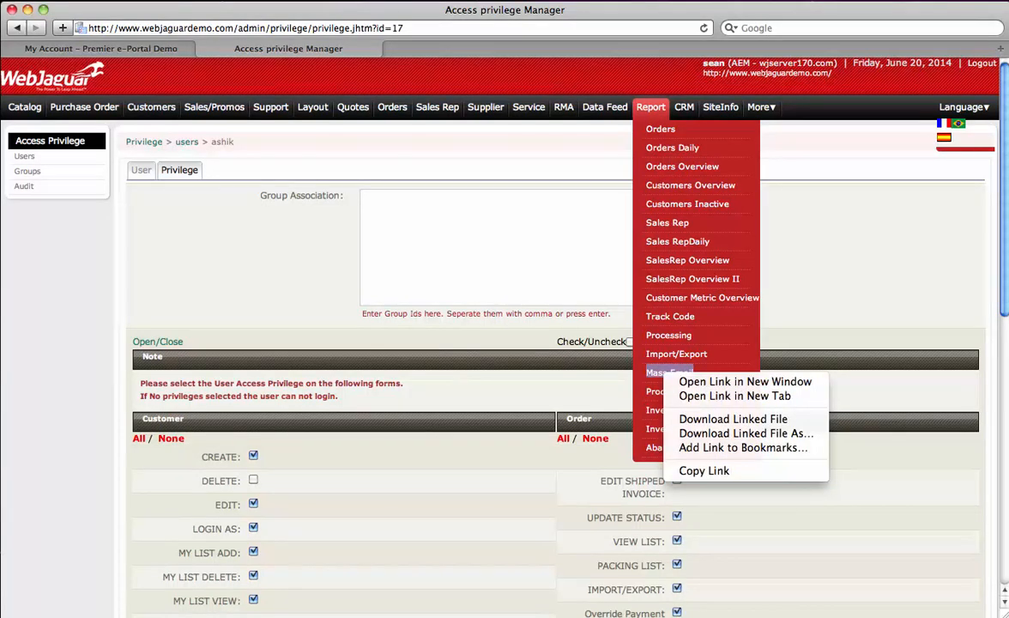
{"action": "left_click", "coordinate": [733, 419]}
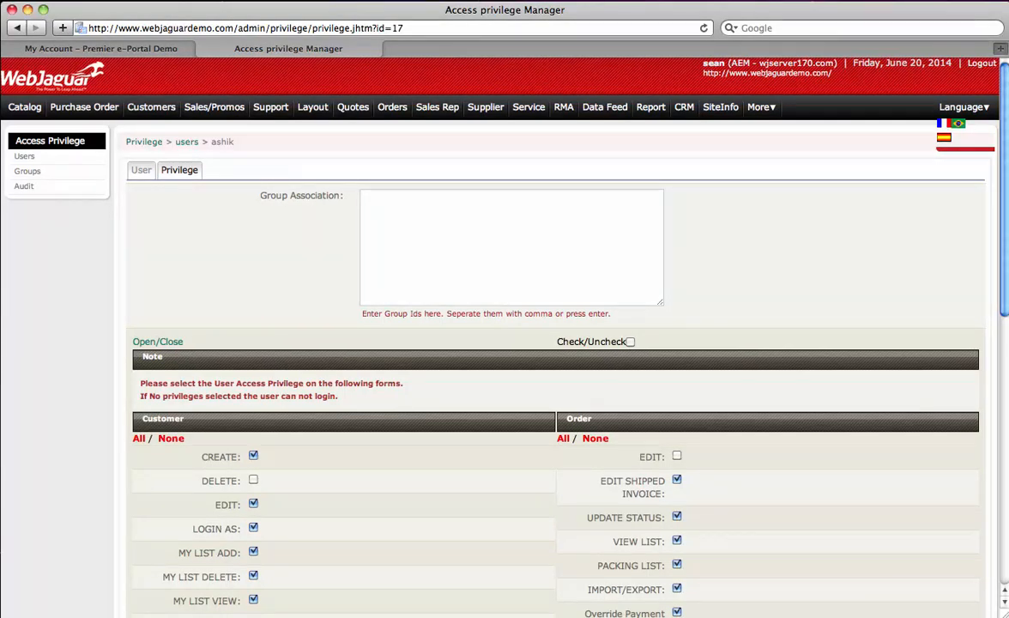
{"action": "key", "text": "super+t"}
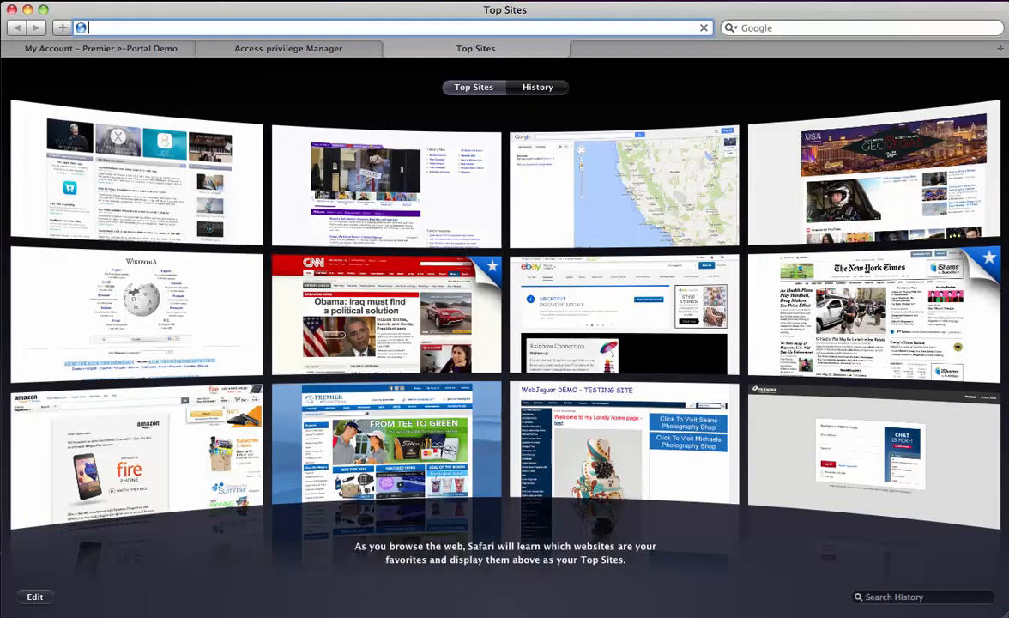
Step: Load webjaguar.com, open the Accounting, ERP Integration page, and scroll to Features and Benefits
{"action": "type", "text": "webj"}
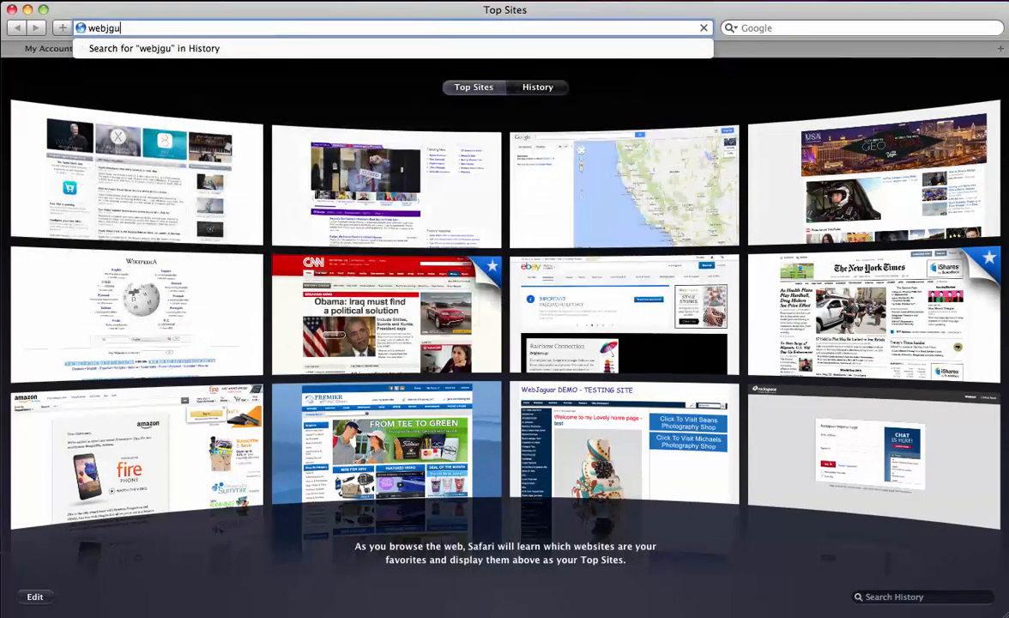
{"action": "type", "text": "aguar.com"}
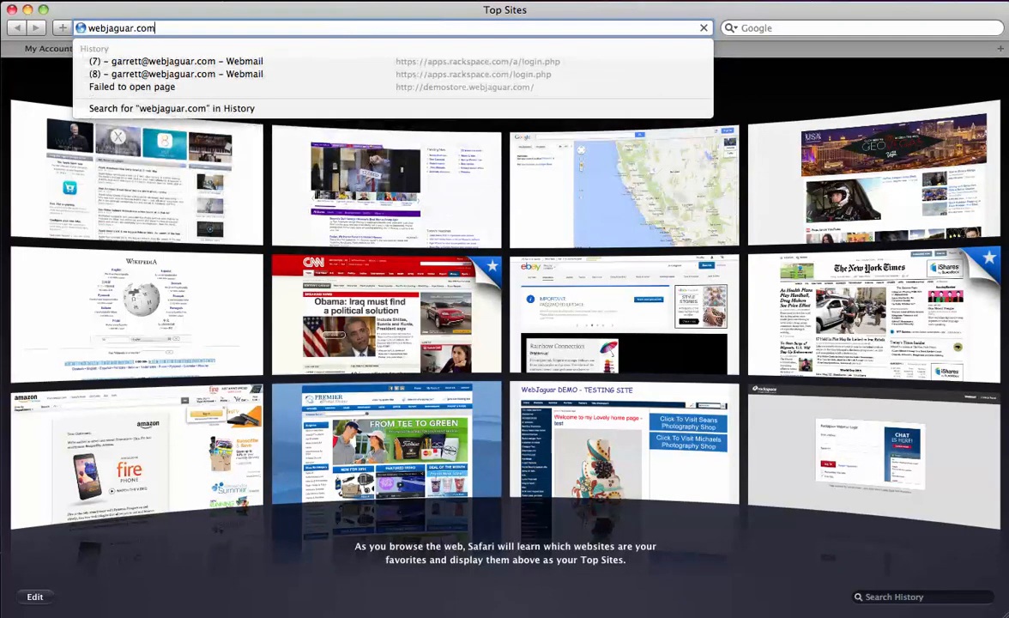
{"action": "key", "text": "Return"}
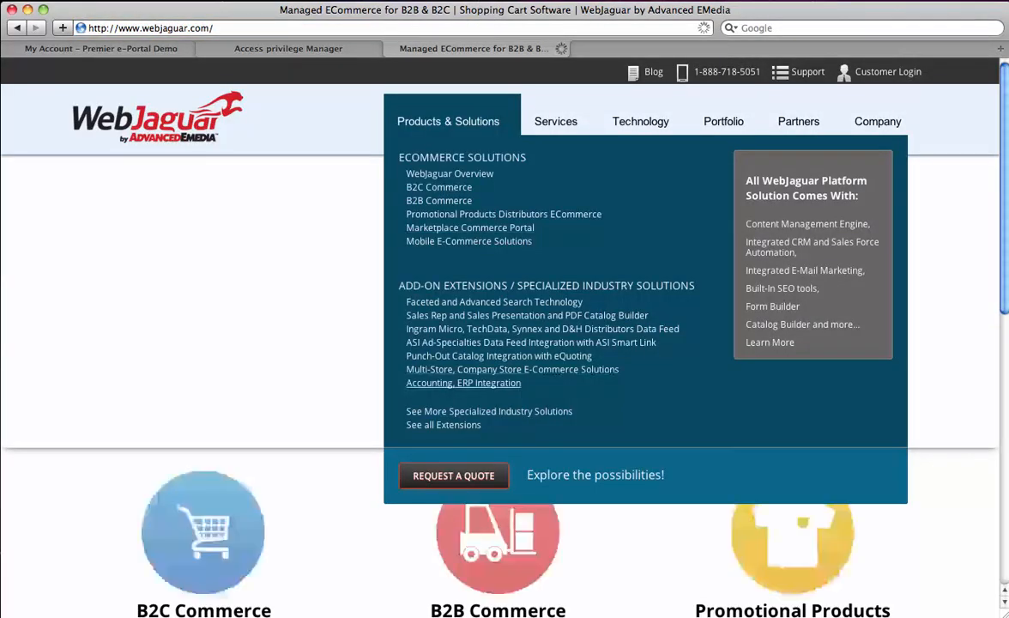
{"action": "left_click", "coordinate": [463, 382]}
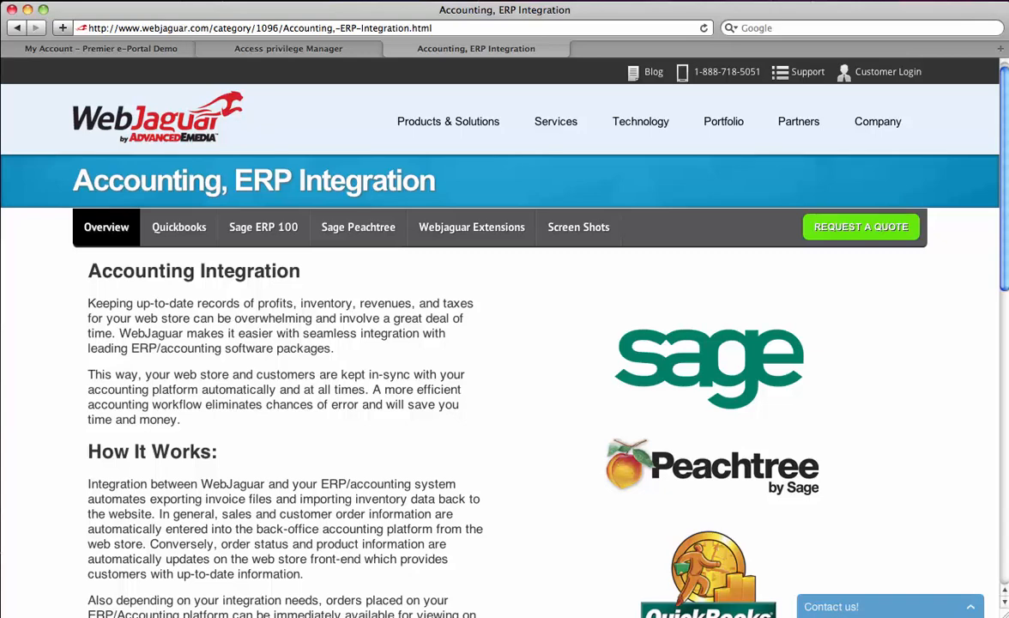
{"action": "scroll", "coordinate": [505, 361], "scroll_direction": "down", "scroll_amount": 2}
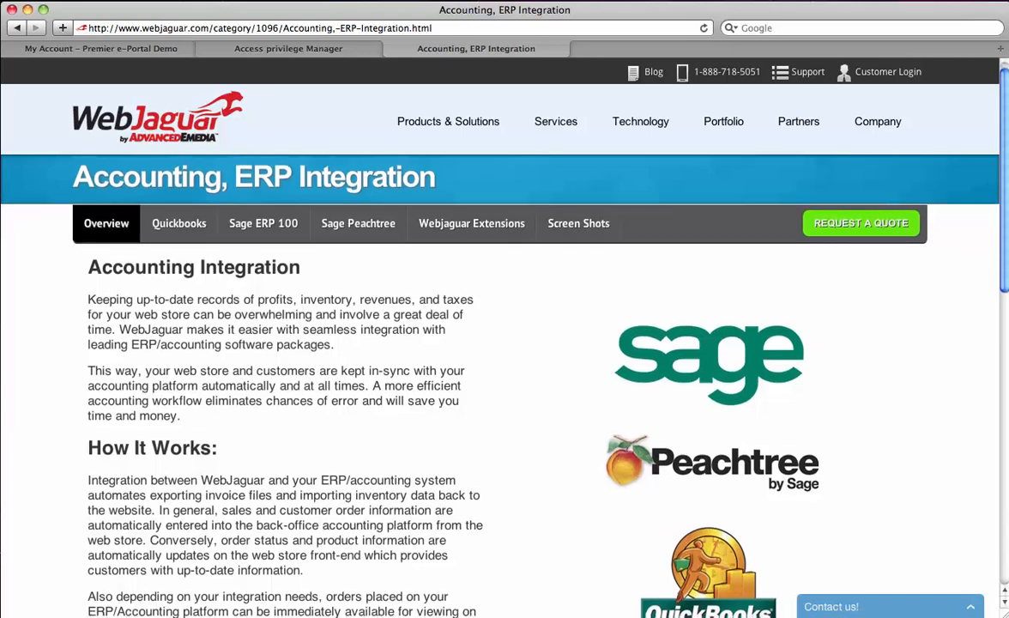
{"action": "scroll", "coordinate": [504, 361], "scroll_direction": "down", "scroll_amount": 3}
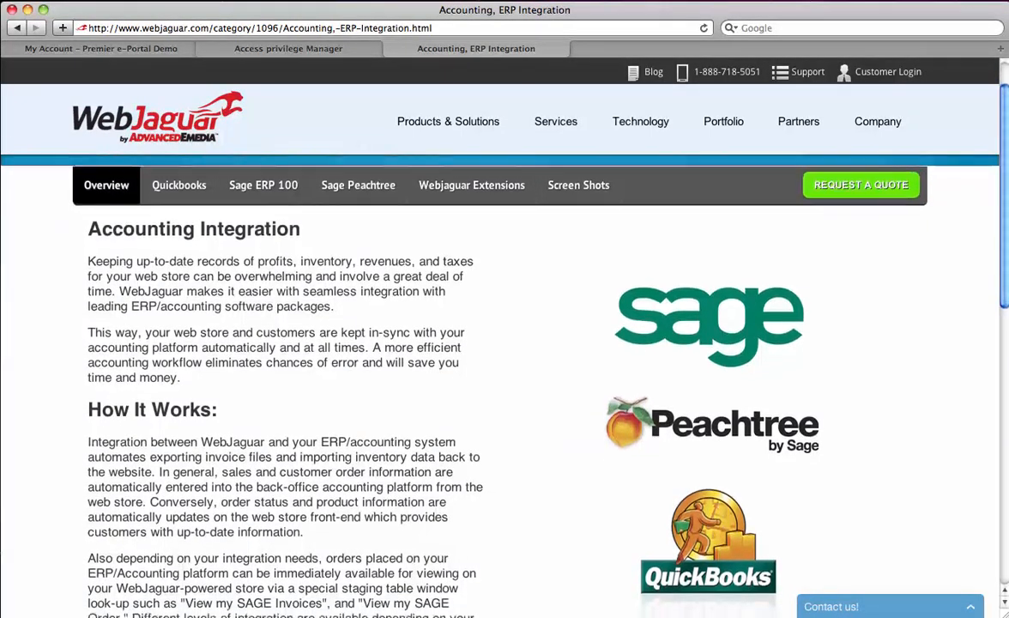
{"action": "scroll", "coordinate": [505, 361], "scroll_direction": "down", "scroll_amount": 10}
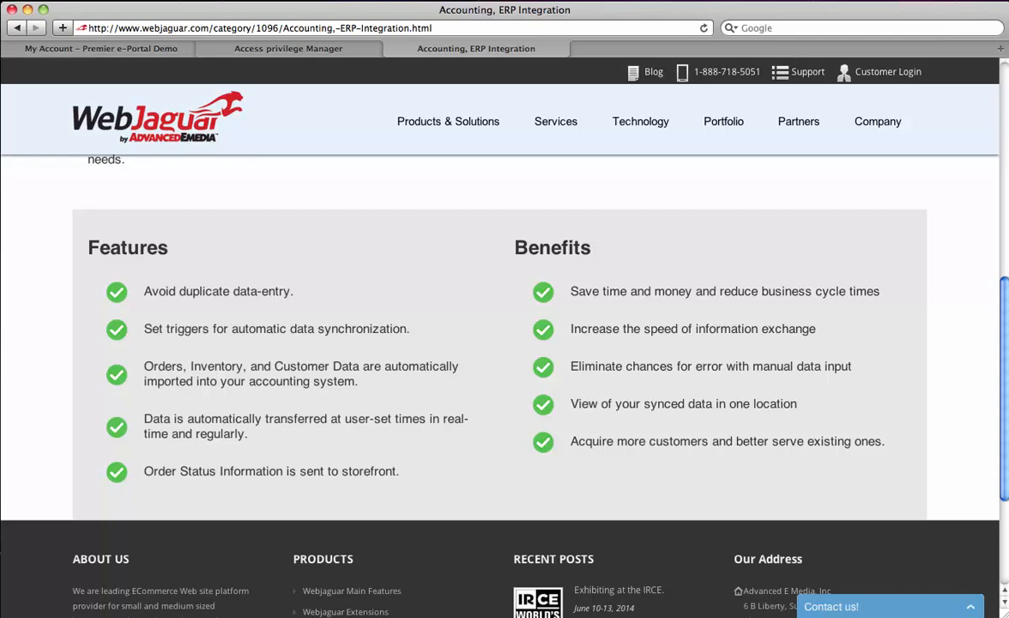
{"action": "scroll", "coordinate": [504, 343], "scroll_direction": "down", "scroll_amount": 3}
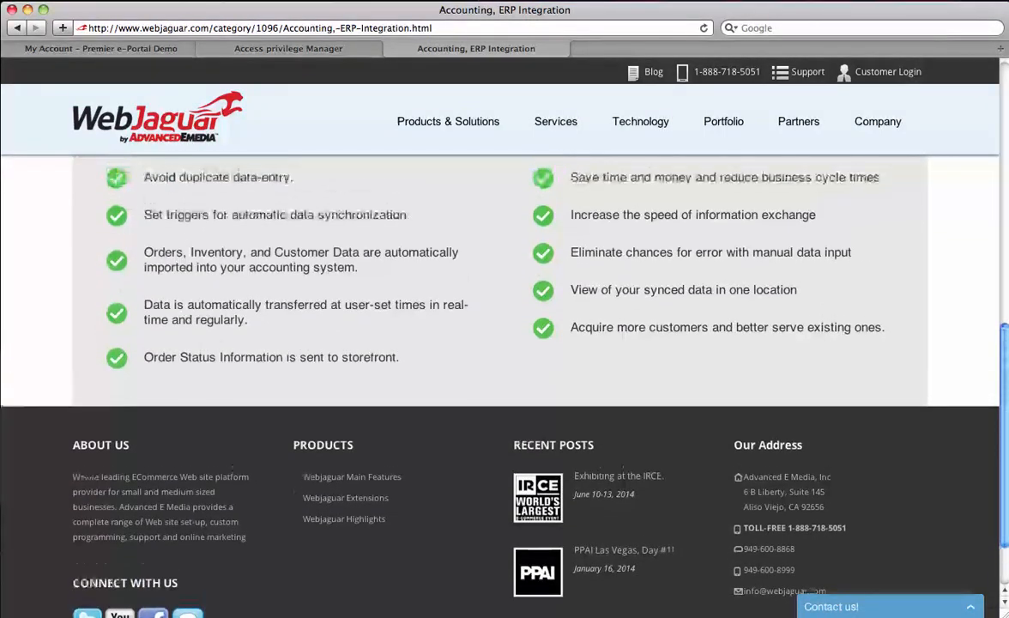